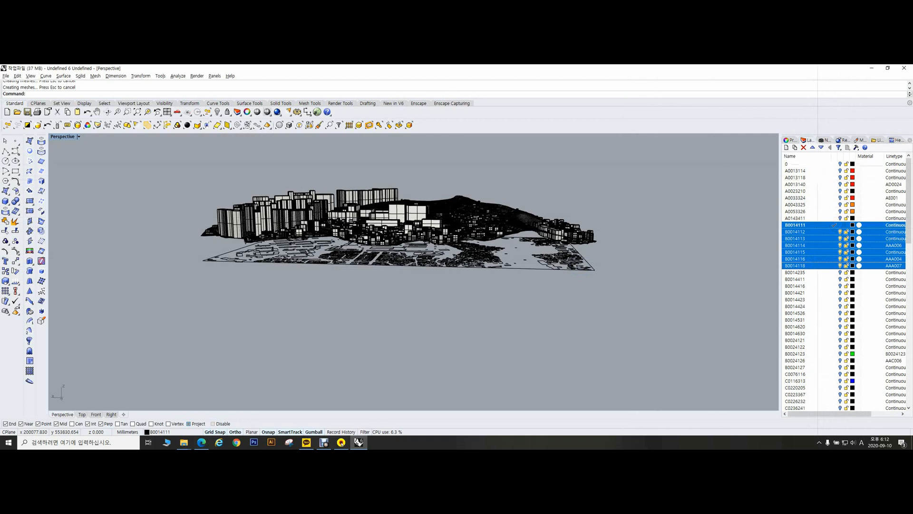
Step: Switch off layers B0014111 through B0014118 and hide the flat map linework lying beneath the terrain model
click(816, 225)
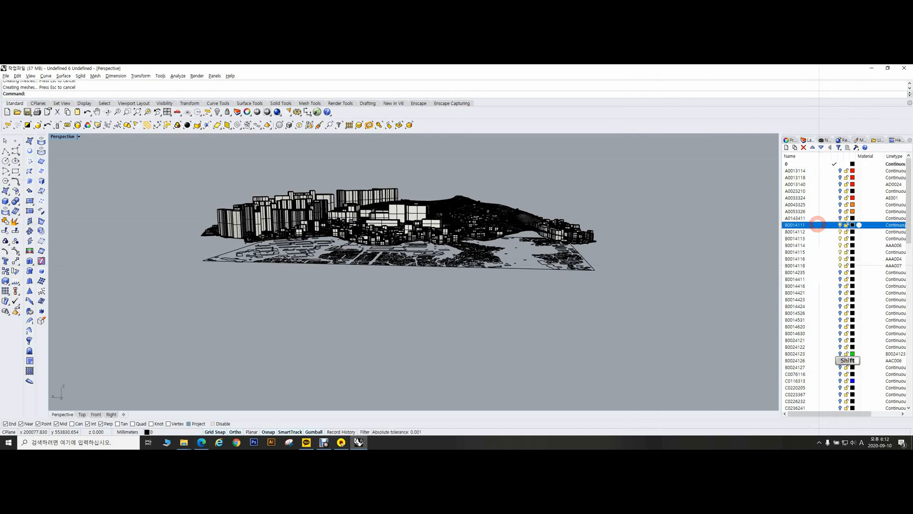
shift+click(819, 266)
click(840, 225)
right_drag(380, 228, 567, 303)
text(h)
key(space)
Step: Duplicate the entire terrain surface with its buildings and place the copy beside the original
scroll(577, 293, down, 3)
drag(671, 335, 229, 165)
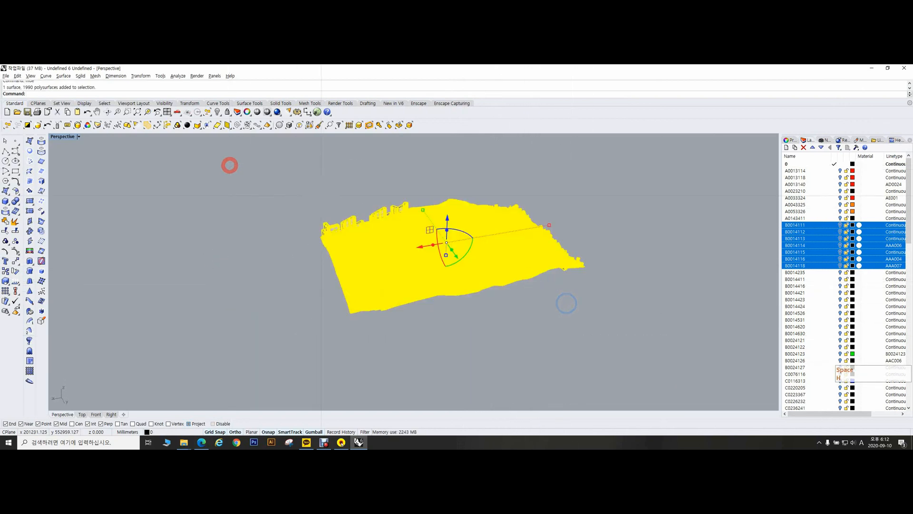
key(space)
key(Escape)
right_drag(409, 242, 525, 255)
scroll(503, 246, down, 5)
drag(241, 177, 653, 389)
scroll(477, 255, down, 8)
drag(489, 258, 625, 294)
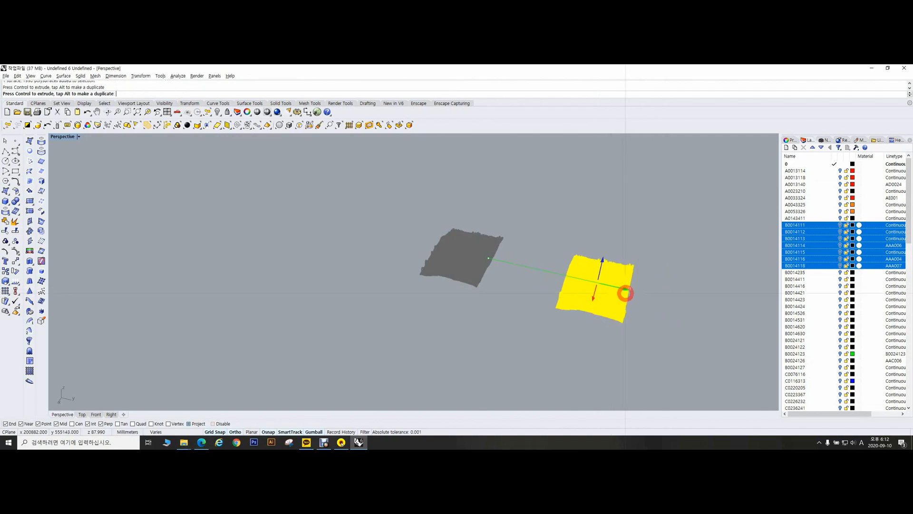
Step: Zoom to the duplicated site model and examine its building cluster in perspective and top views
text(zs)
key(space)
click(595, 291)
right_drag(428, 285, 595, 292)
scroll(381, 286, up, 6)
click(430, 310)
right_drag(430, 309, 479, 280)
click(428, 307)
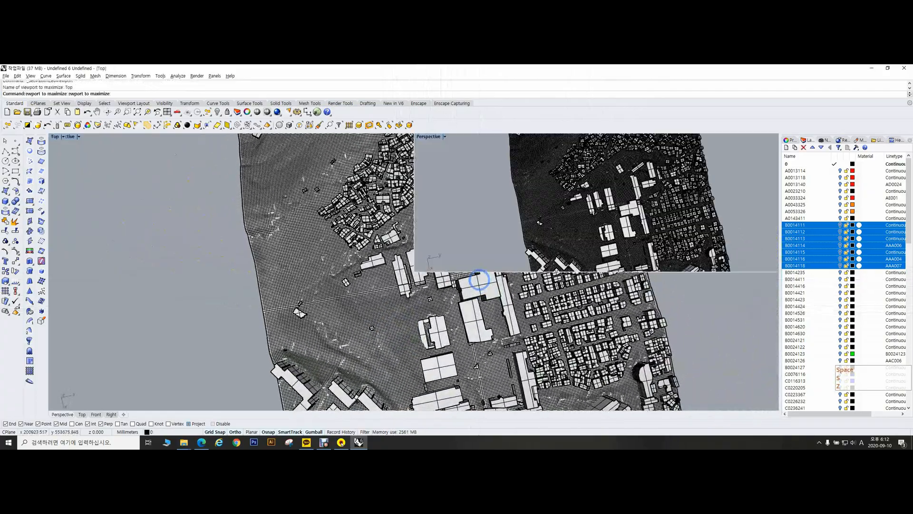
key(ctrl+F1)
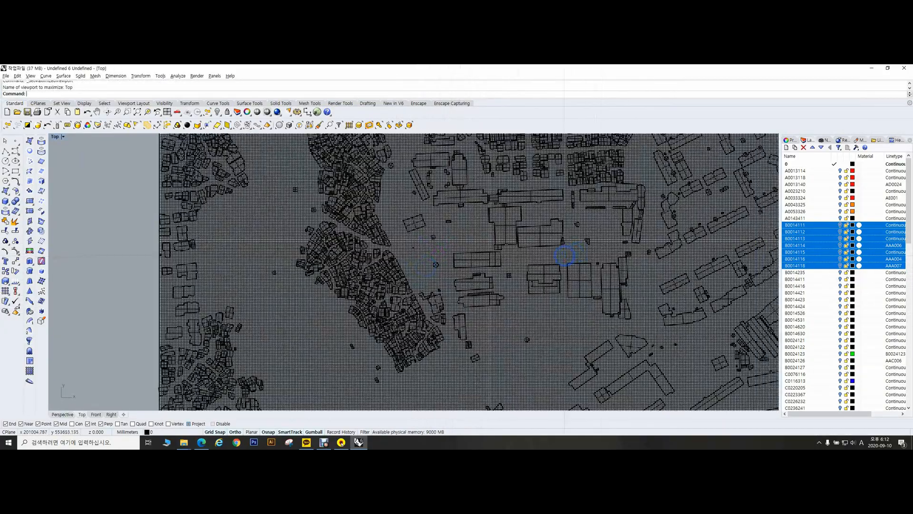
click(16, 171)
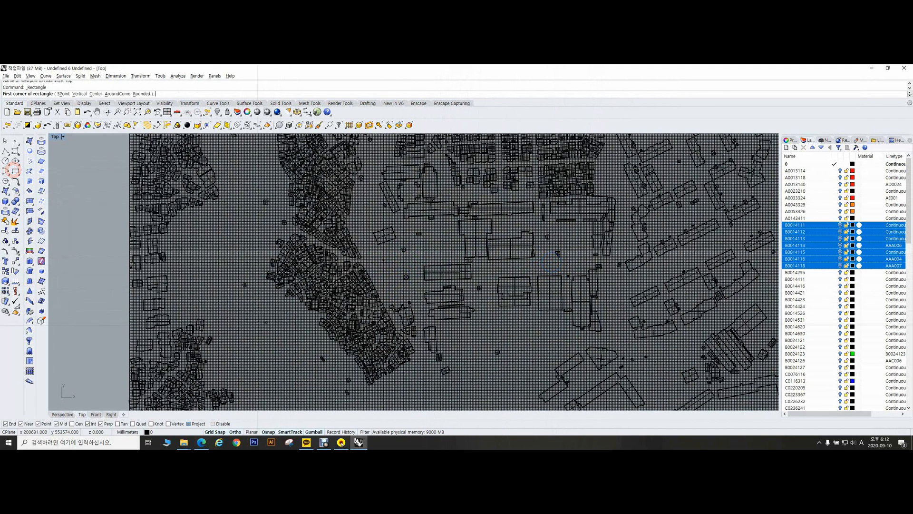
key(Escape)
scroll(418, 257, down, 4)
right_drag(463, 254, 482, 276)
scroll(476, 267, down, 2)
key(ctrl+F4)
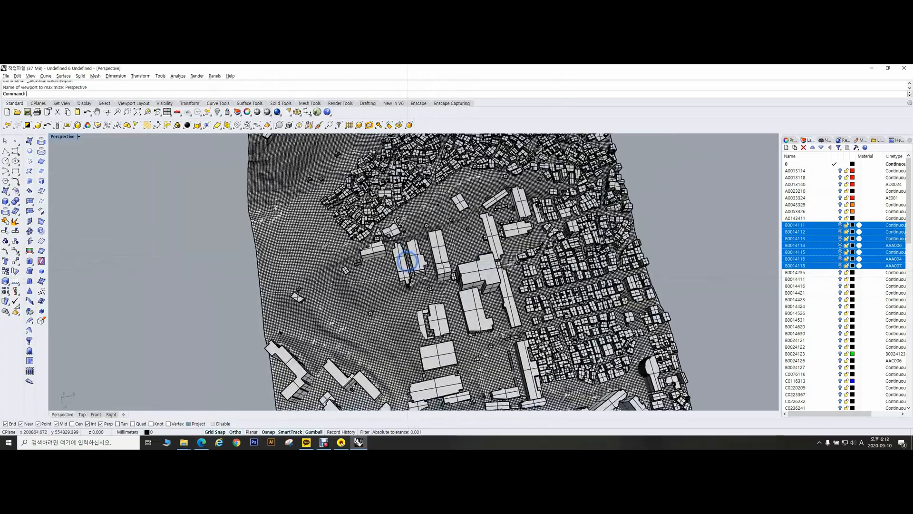
Step: Select the duplicated terrain surface and cut a straight vertical section across its full depth in the top view
mouse_move(418, 265)
right_down()
mouse_move(428, 220)
mouse_move(447, 221)
mouse_move(417, 249)
right_up()
click(373, 308)
mouse_move(418, 308)
shift+right_down()
mouse_move(378, 293)
mouse_move(449, 285)
mouse_move(434, 304)
shift+right_up()
key(ctrl+F1)
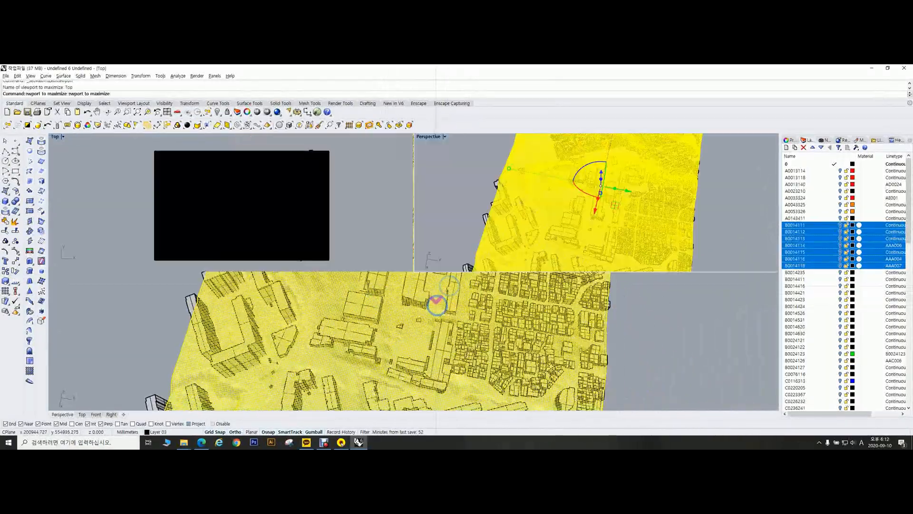
scroll(433, 264, down, 2)
right_drag(461, 223, 492, 320)
scroll(464, 223, up, 8)
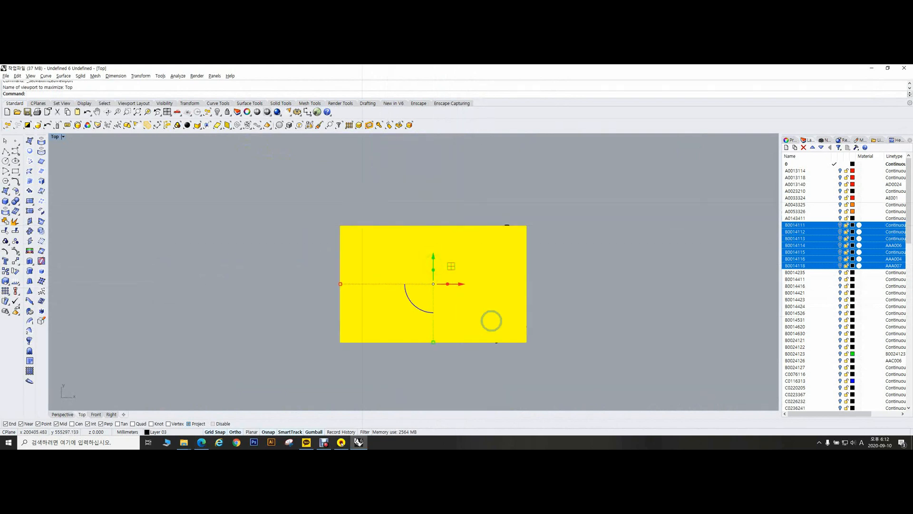
right_drag(487, 236, 506, 209)
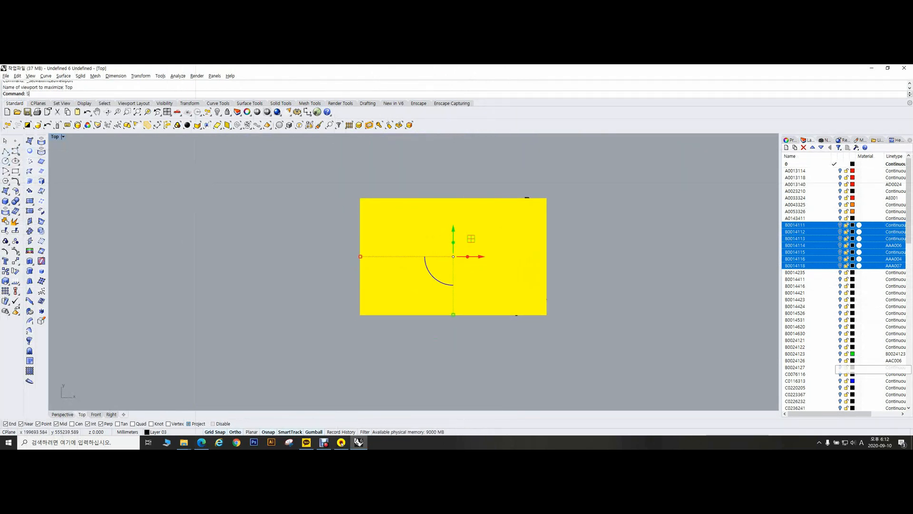
key(space)
click(457, 179)
click(458, 338)
key(space)
Step: Move the terrain section curve out of the model into the empty space beside it
key(ctrl+F4)
scroll(429, 223, up, 6)
scroll(414, 221, down, 9)
drag(441, 226, 715, 221)
right_drag(586, 308, 591, 251)
key(Escape)
Step: Examine the extracted section curve against the site models in the front and right views
scroll(528, 244, up, 2)
click(593, 250)
key(ctrl+F2)
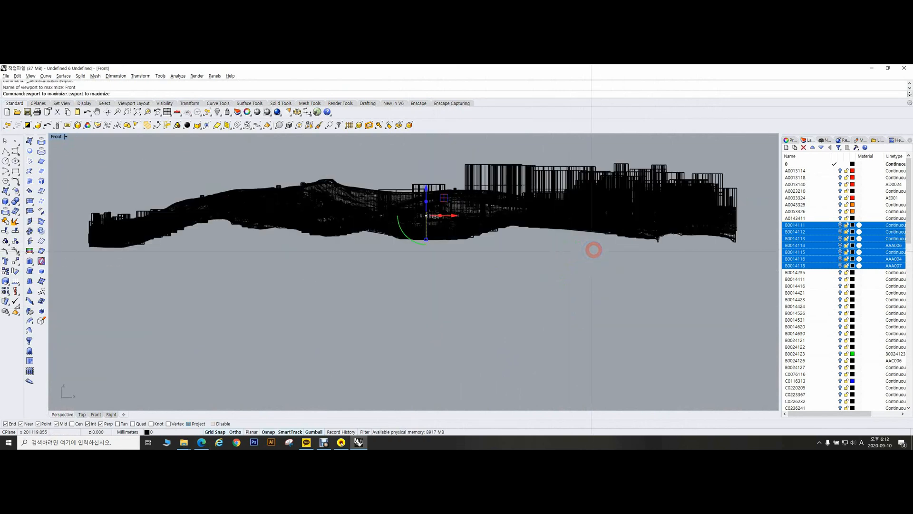
scroll(558, 262, down, 8)
key(ctrl+F3)
right_drag(512, 326, 354, 276)
scroll(539, 311, down, 8)
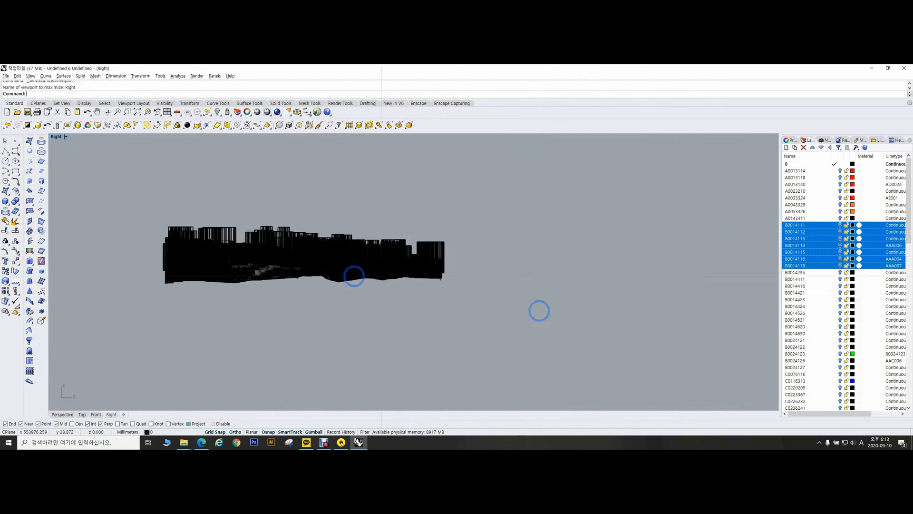
click(593, 248)
key(ctrl+F2)
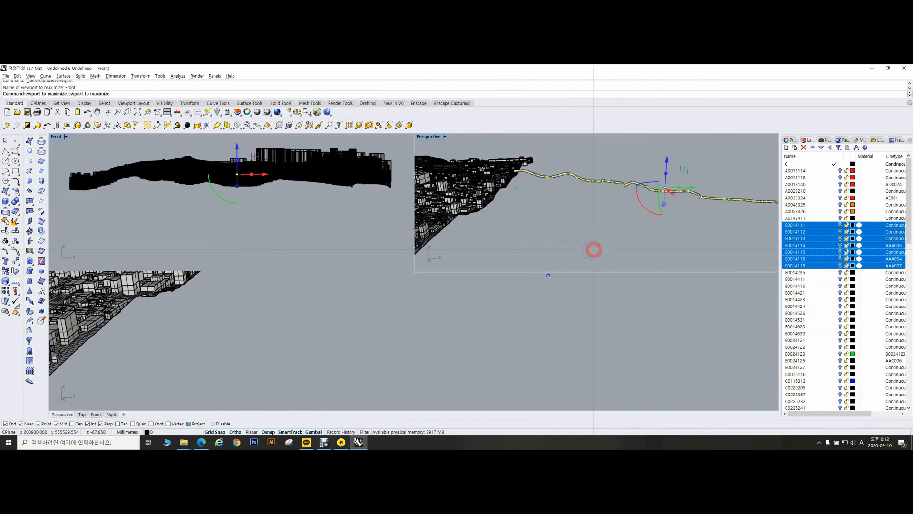
scroll(556, 273, down, 8)
key(ctrl+F3)
right_drag(558, 301, 538, 310)
scroll(538, 310, down, 8)
right_drag(645, 295, 322, 276)
scroll(453, 288, down, 12)
right_drag(534, 275, 461, 270)
scroll(538, 252, up, 6)
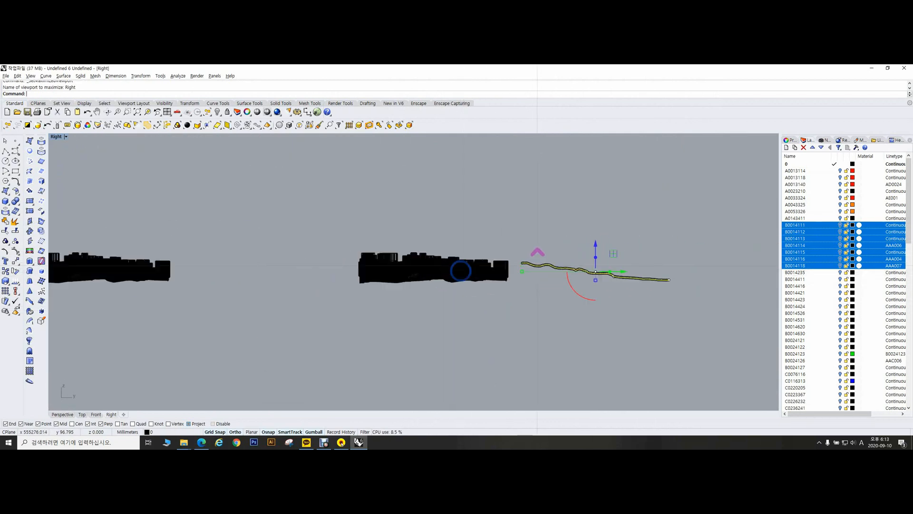
Step: Draw two horizontal reference lines outward from the section profile, starting at the tops of two neighbouring slopes
scroll(559, 266, up, 14)
key(Escape)
right_drag(625, 238, 478, 219)
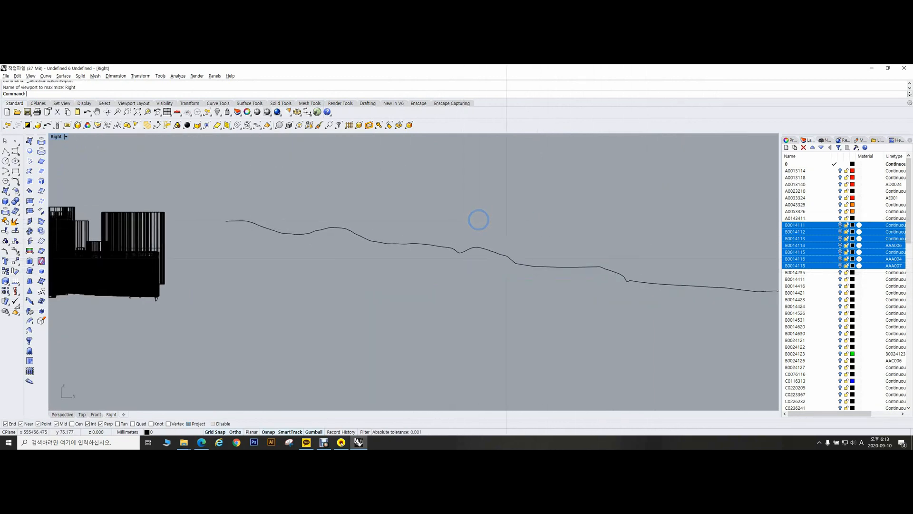
key(space)
click(506, 255)
click(635, 247)
key(space)
click(605, 268)
click(666, 266)
scroll(632, 264, up, 3)
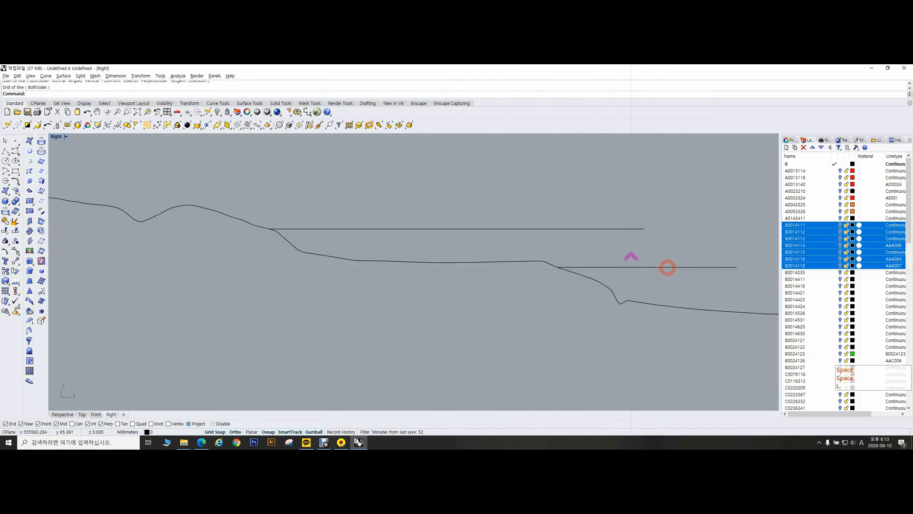
Step: Measure the vertical distance between the two horizontal reference lines
text(d)
key(space)
click(620, 267)
click(617, 228)
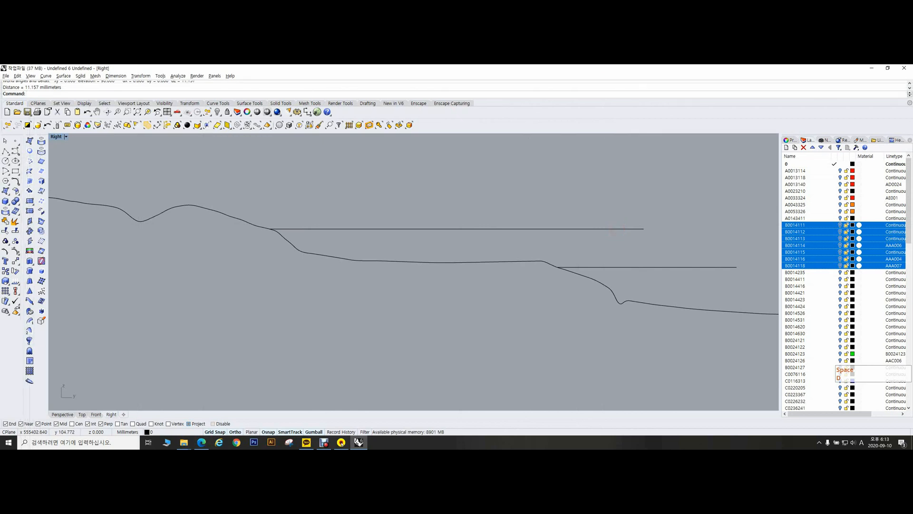
Step: Delete both horizontal reference lines from the section profile
scroll(471, 224, down, 5)
right_drag(502, 230, 521, 246)
drag(565, 247, 535, 264)
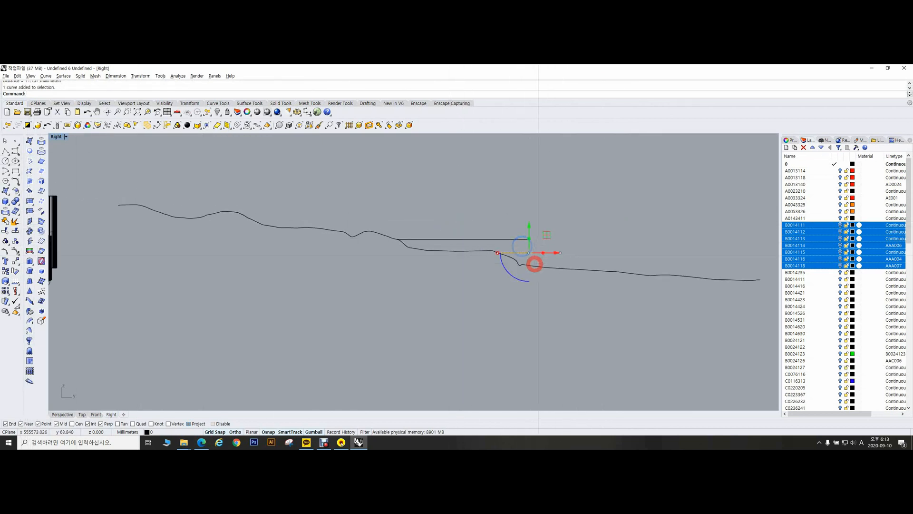
key(Delete)
drag(555, 220, 508, 234)
scroll(437, 218, down, 2)
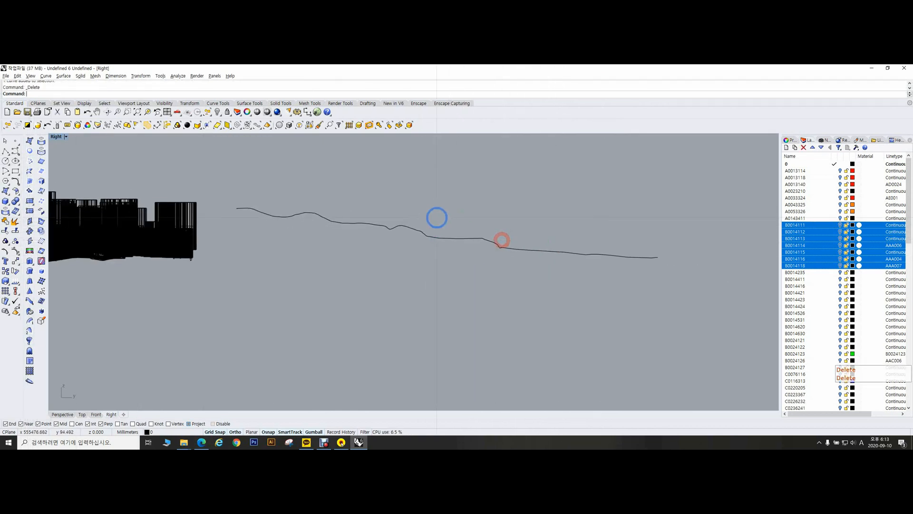
Step: Draw one horizontal line from the hill crest and another from the foot of the lowest slope on the profile
key(l)
key(space)
click(348, 212)
click(643, 220)
key(space)
click(502, 247)
click(617, 239)
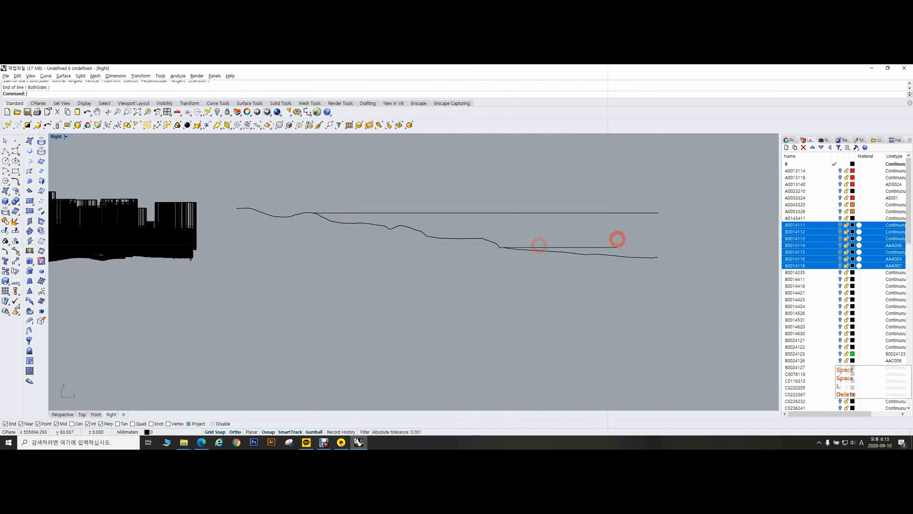
Step: Try to connect the crest line and the slope-foot line with a vertical line
click(617, 239)
key(l)
key(space)
click(609, 233)
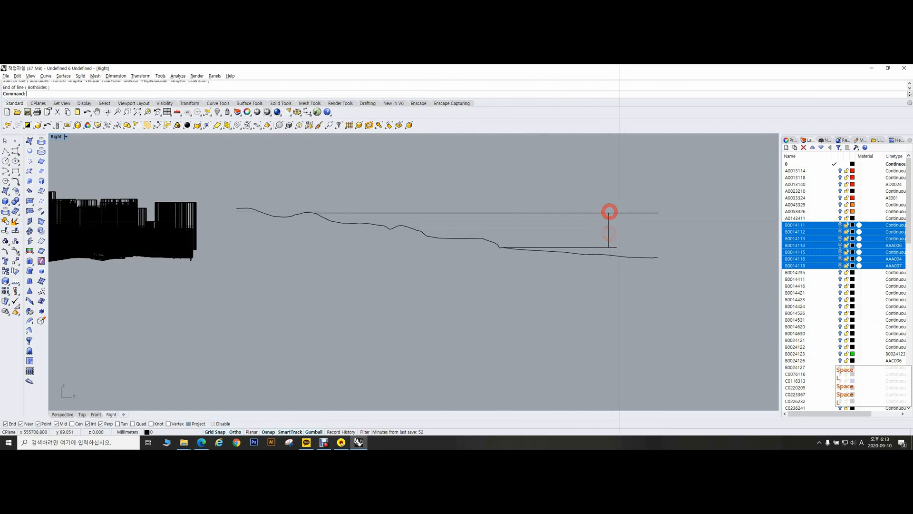
right_drag(602, 229, 579, 241)
scroll(585, 228, up, 4)
key(Escape)
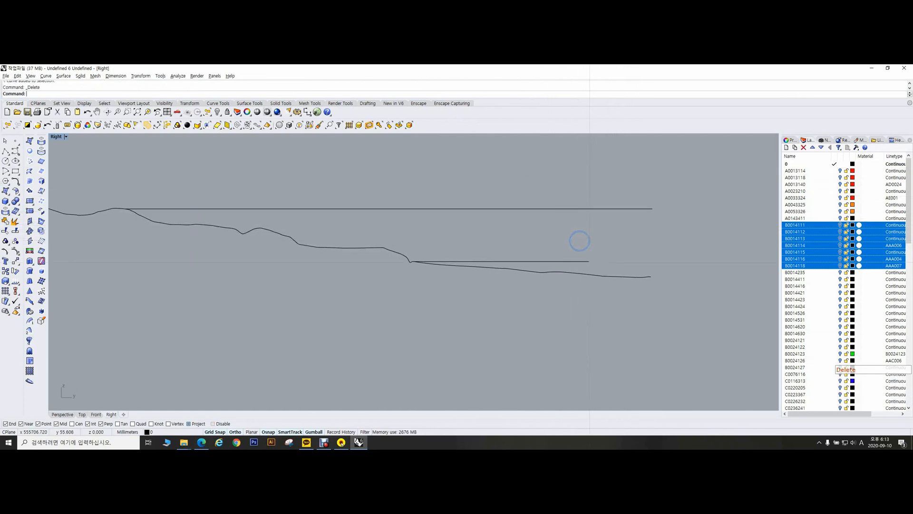
Step: Draw a vertical line from the lower line's free end to the upper line and trim the upper line's overhang
key(l)
key(space)
click(587, 245)
click(585, 210)
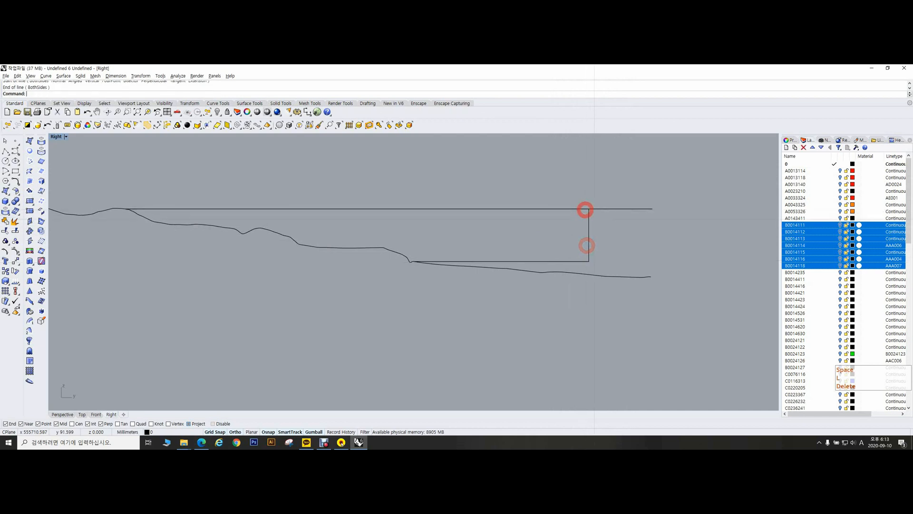
text(TR)
key(space)
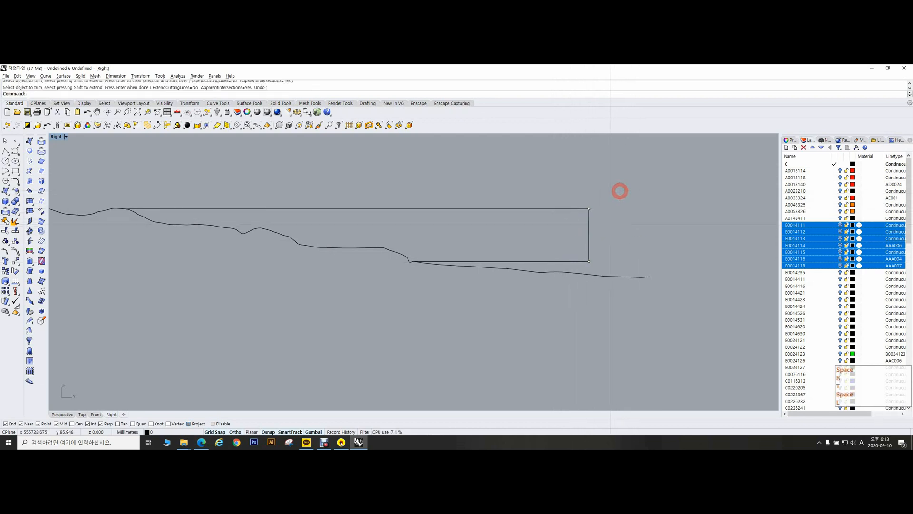
Step: Move the vertical line slightly inward from the ends of the two horizontal lines
scroll(557, 230, down, 2)
scroll(550, 229, up, 2)
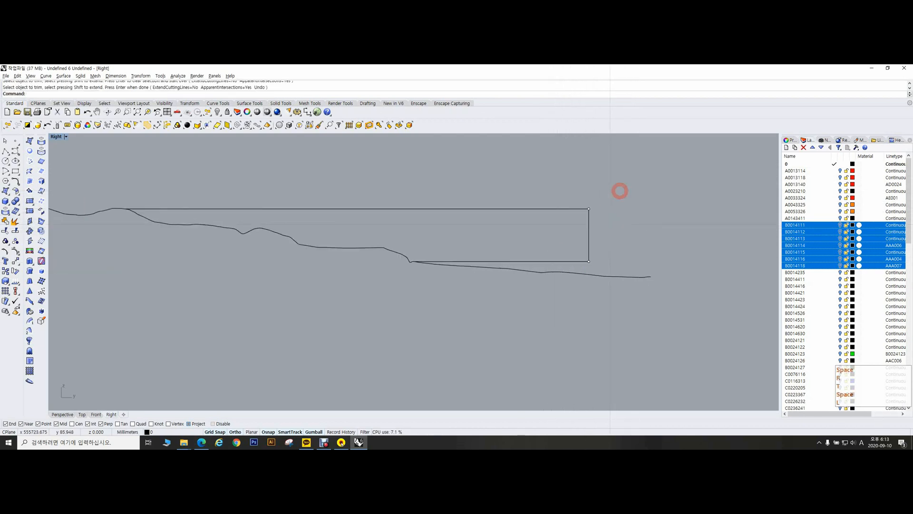
drag(603, 230, 561, 232)
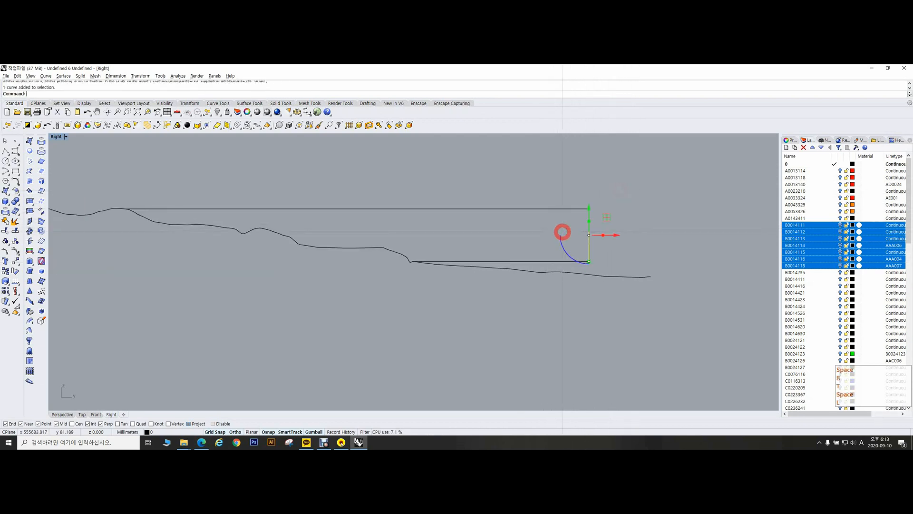
scroll(560, 232, down, 4)
right_drag(549, 231, 563, 231)
scroll(551, 229, up, 2)
drag(627, 236, 606, 236)
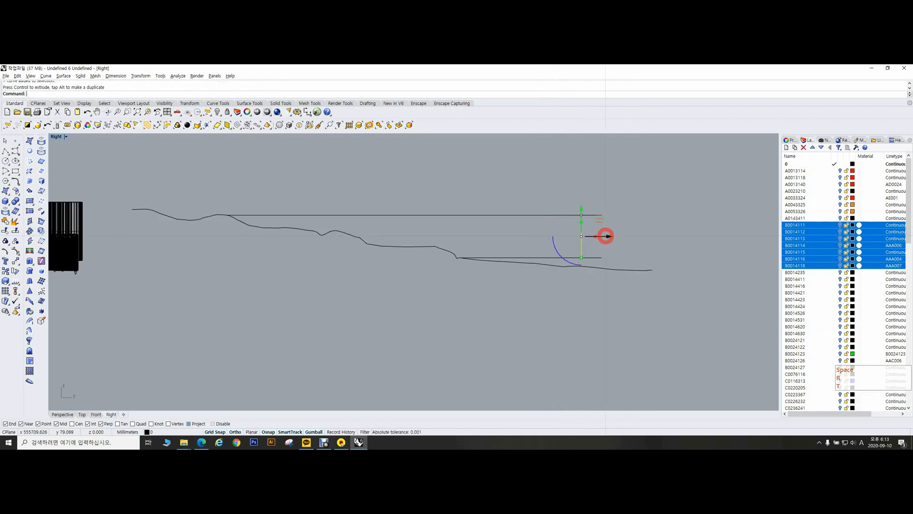
Step: Measure the height between the lower and upper horizontal lines along the vertical line
text(D)
key(Return)
click(581, 257)
click(581, 215)
scroll(585, 212, down, 4)
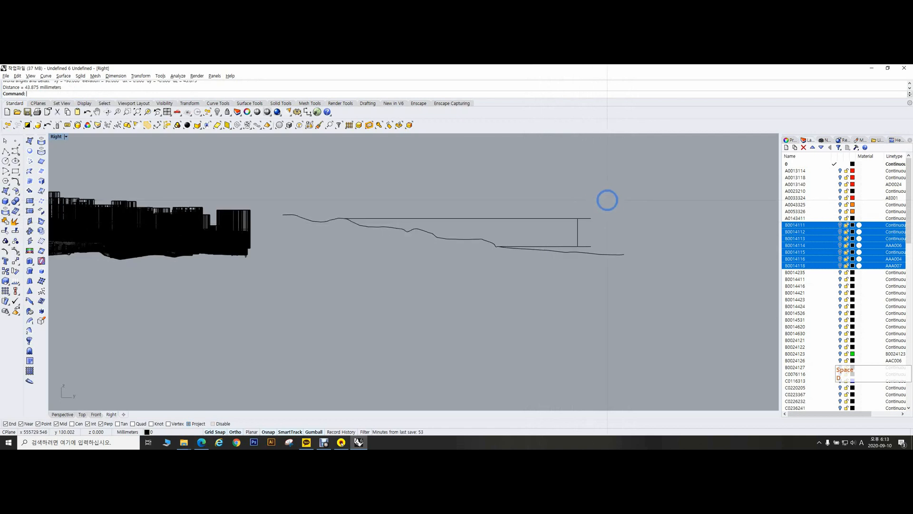
Step: Delete the two horizontal lines and the vertical line, leaving only the section profile
drag(606, 203, 571, 248)
key(Delete)
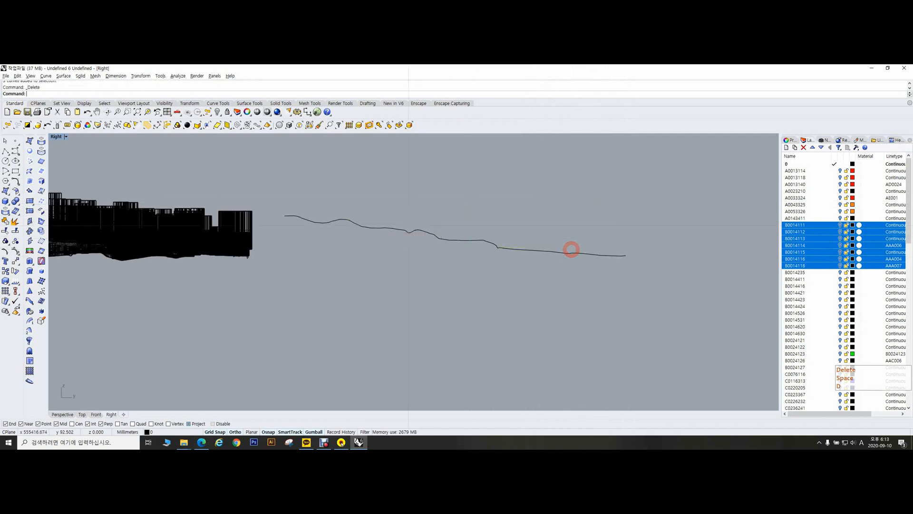
right_drag(485, 242, 511, 234)
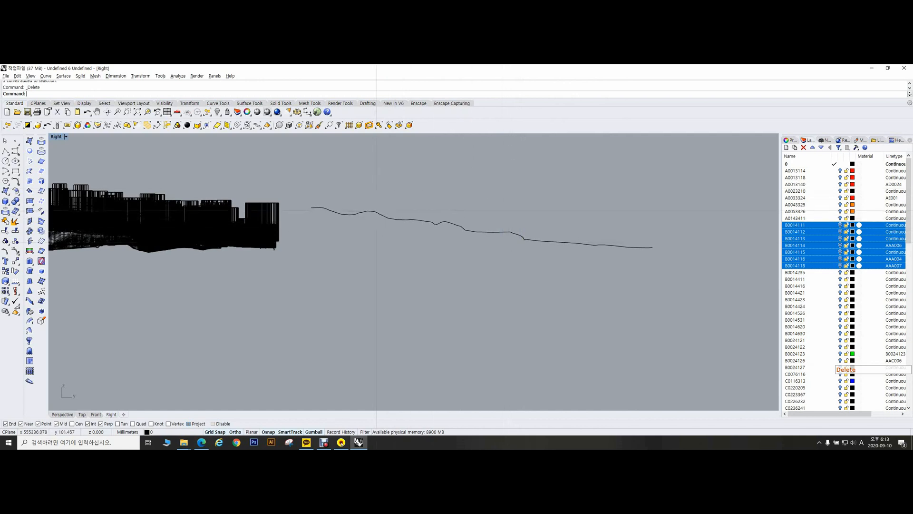
right_drag(480, 225, 600, 212)
scroll(599, 212, up, 6)
Step: Delete the terrain section curve beside the site models
drag(613, 227, 550, 289)
scroll(528, 275, down, 8)
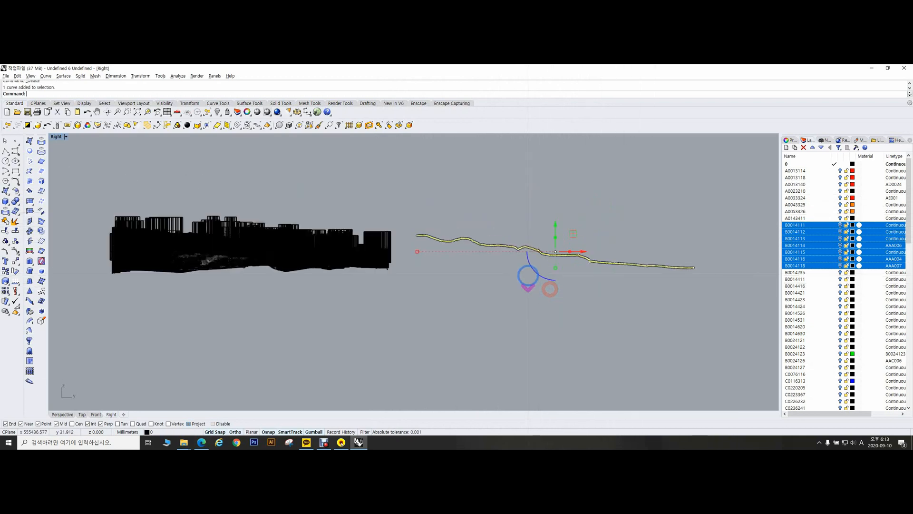
key(Delete)
right_drag(407, 231, 549, 270)
Step: Draw a straight line across the duplicated site in the top view, extending past both of its edges
key(ctrl+F4)
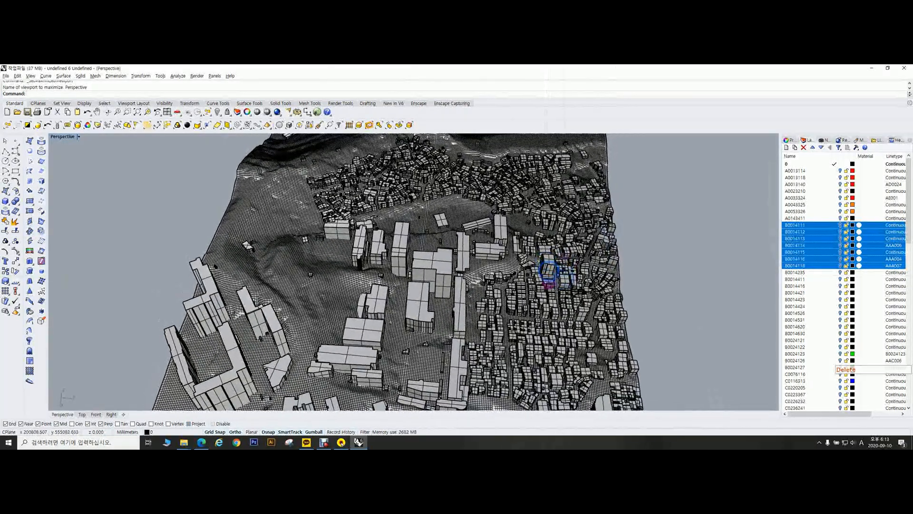
scroll(548, 271, down, 4)
click(5, 151)
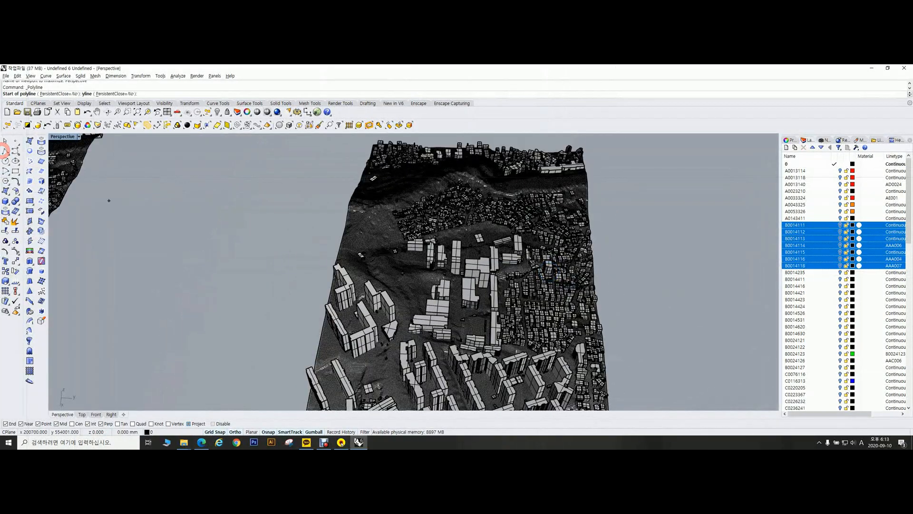
click(709, 320)
key(ctrl+F1)
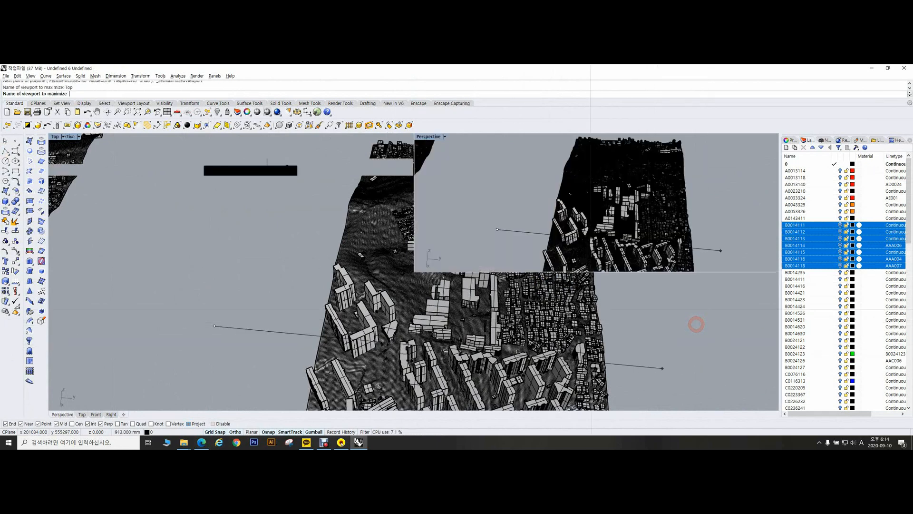
text(l)
key(space)
click(461, 338)
click(460, 155)
right_drag(512, 184, 492, 201)
key(ctrl+F4)
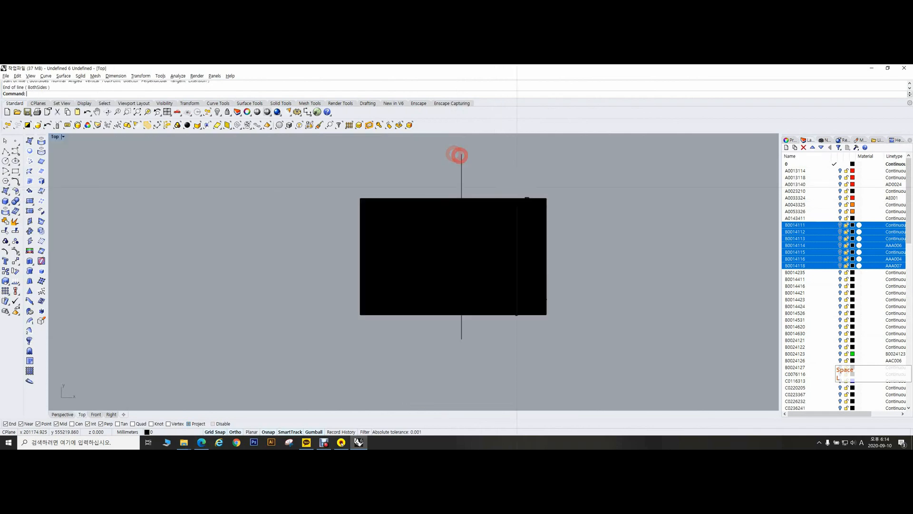
mouse_move(512, 184)
right_down()
mouse_move(492, 200)
mouse_move(498, 189)
mouse_move(503, 208)
right_up()
key(ctrl+F4)
Step: Extrude the line across the duplicated site vertically into a flat cutting plane taller than the buildings
click(682, 320)
drag(682, 320, 657, 360)
right_drag(590, 289, 614, 285)
right_drag(422, 236, 426, 260)
text(ec)
key(space)
scroll(652, 189, down, 2)
click(648, 186)
Step: Delete the source line and reposition the cutting plane so it passes through the duplicated terrain and buildings
right_drag(654, 199, 513, 219)
key(Delete)
click(579, 232)
drag(448, 251, 425, 261)
right_drag(428, 261, 586, 269)
key(Escape)
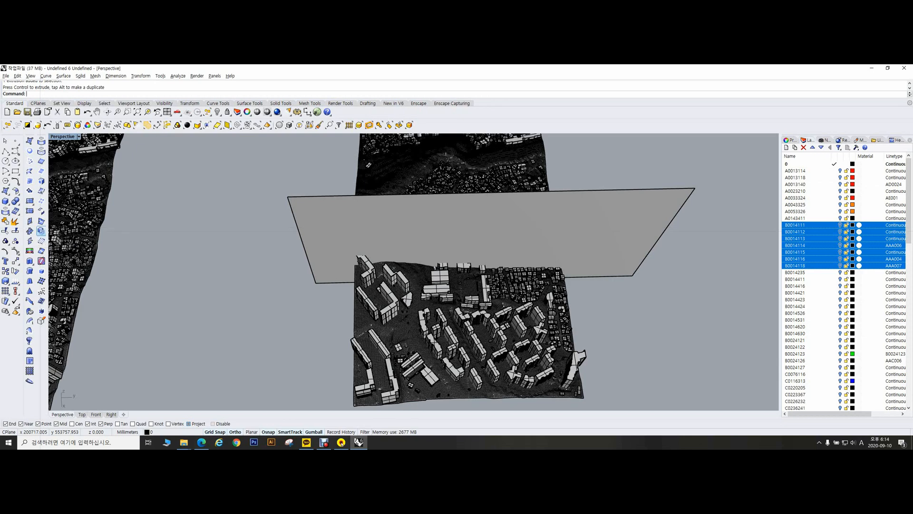
Step: Intersect the cutting plane with the duplicated terrain and buildings using the two-set intersection command
click(41, 230)
click(644, 212)
right_drag(644, 212, 590, 289)
key(space)
scroll(613, 315, down, 3)
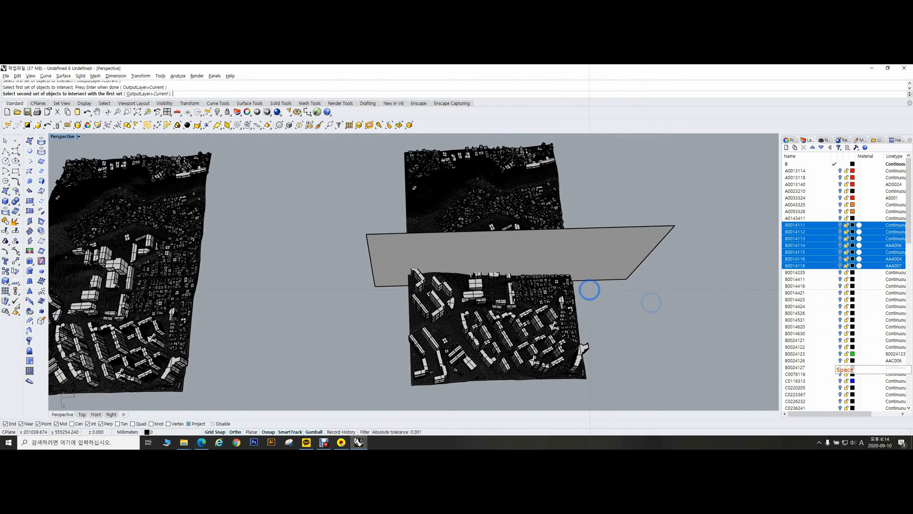
drag(398, 275, 387, 254)
right_drag(638, 252, 618, 247)
key(space)
right_drag(624, 241, 620, 247)
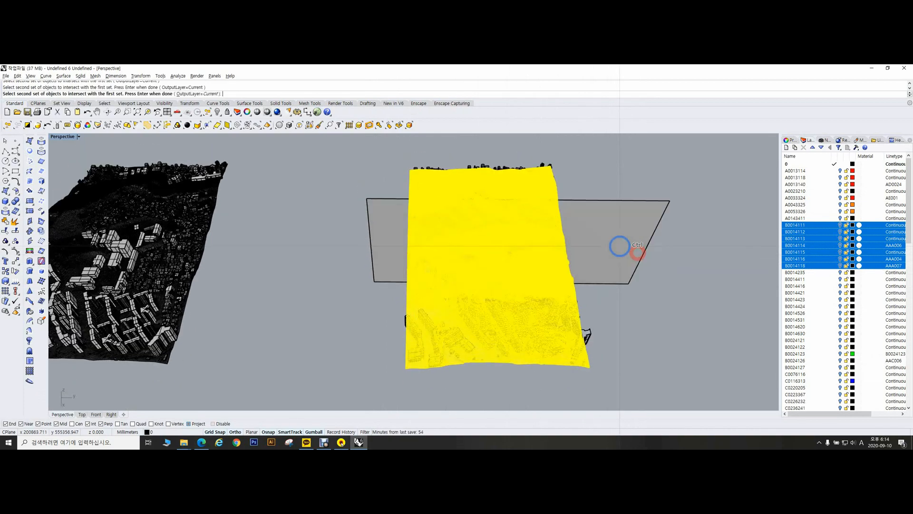
key(space)
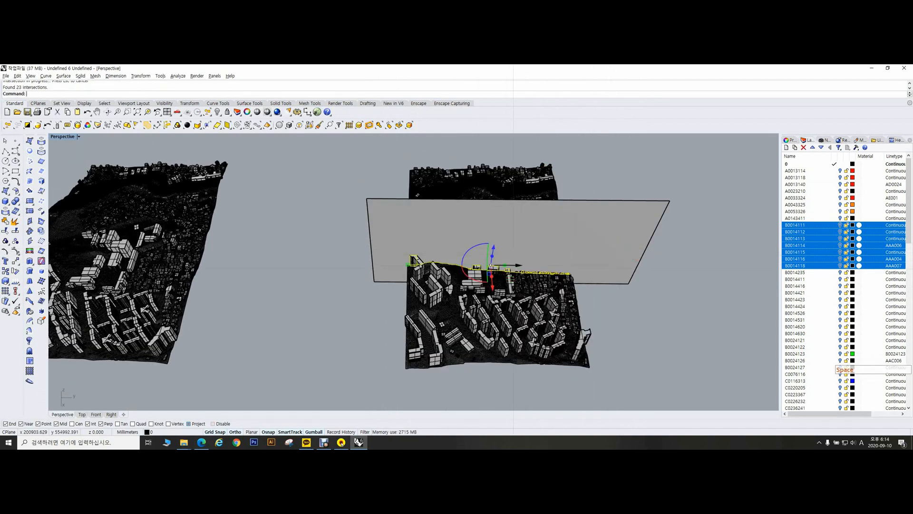
Step: Move the resulting intersection curves out of the model to the empty area beside the cutting plane
scroll(513, 269, up, 5)
right_drag(513, 268, 510, 248)
scroll(510, 248, down, 6)
shift+right_drag(510, 248, 458, 256)
drag(413, 252, 636, 264)
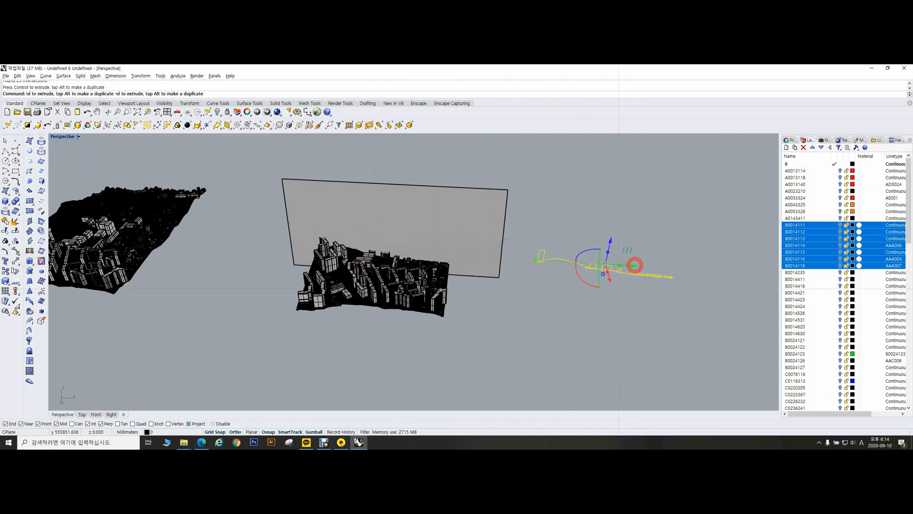
scroll(635, 264, up, 2)
click(643, 299)
Step: In the Right view, trim the overlapping ground and base lines of the section profile at the larger buildings
key(ctrl+F1)
key(ctrl+F2)
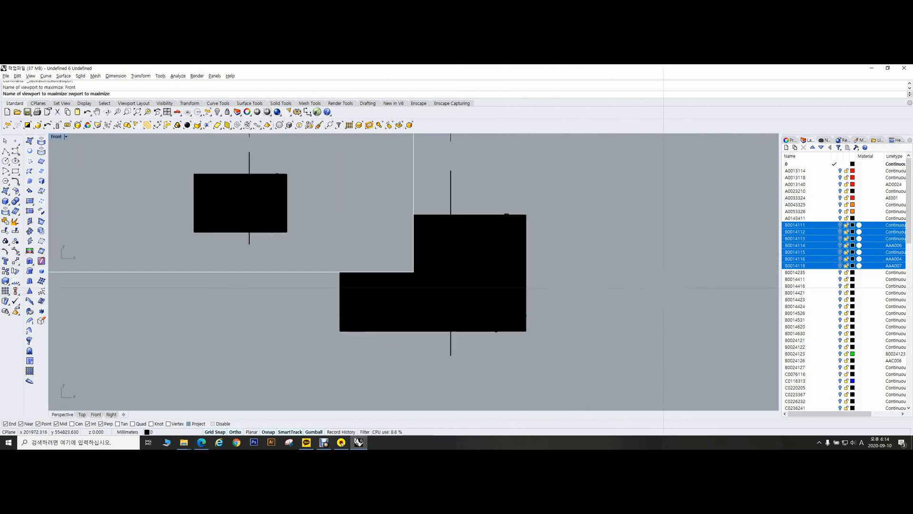
key(ctrl+F4)
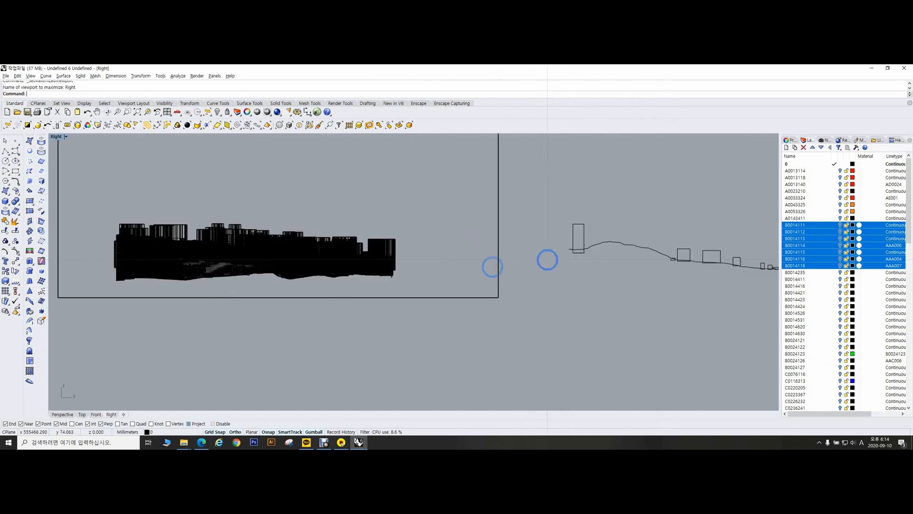
drag(668, 266, 113, 178)
right_drag(193, 219, 347, 261)
scroll(263, 244, up, 2)
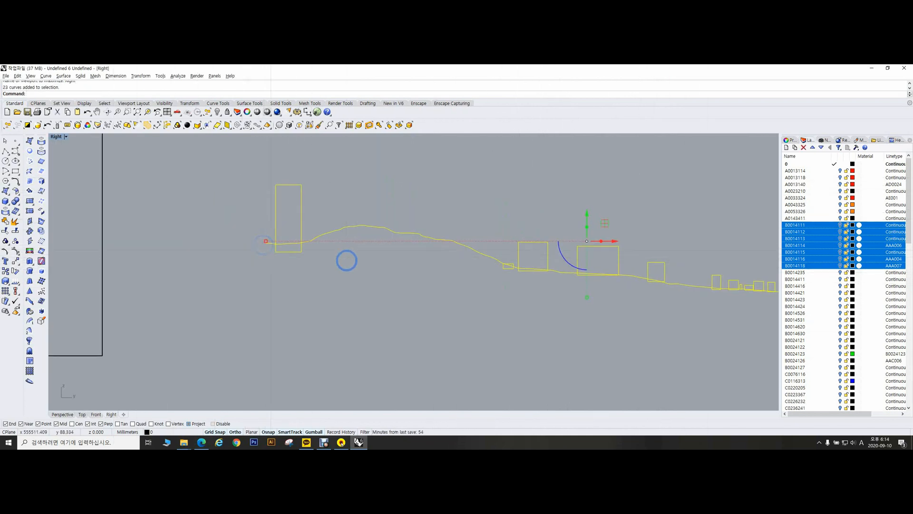
text(tr)
key(space)
click(292, 255)
click(285, 241)
scroll(533, 274, up, 6)
drag(532, 280, 512, 230)
scroll(489, 273, up, 4)
drag(491, 268, 476, 245)
scroll(561, 278, down, 4)
right_drag(560, 277, 500, 268)
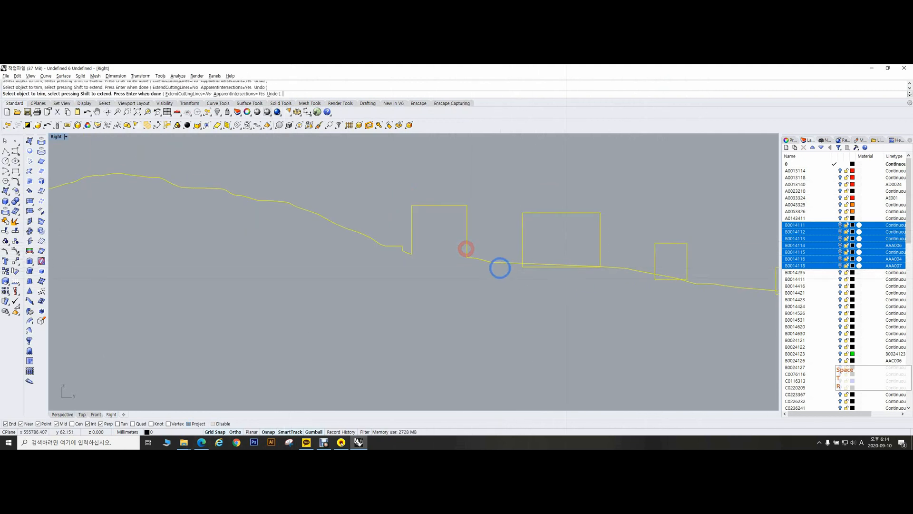
right_drag(570, 278, 507, 275)
right_drag(590, 293, 457, 281)
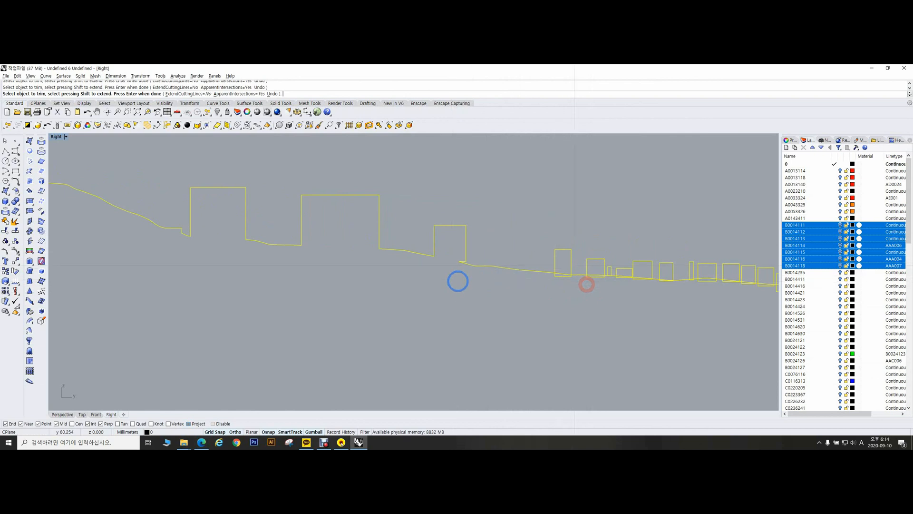
Step: Trim the ground and base lines inside the row of small buildings at the low end of the profile
scroll(591, 263, up, 5)
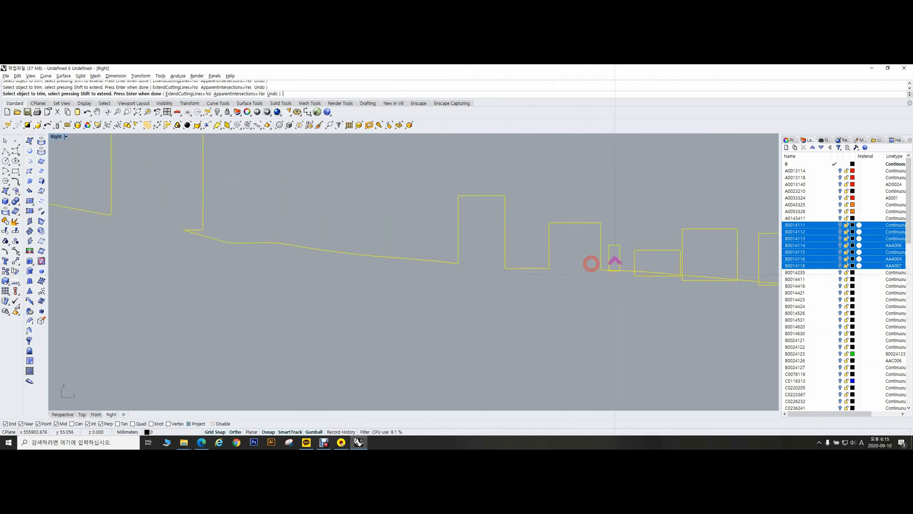
right_drag(688, 288, 588, 289)
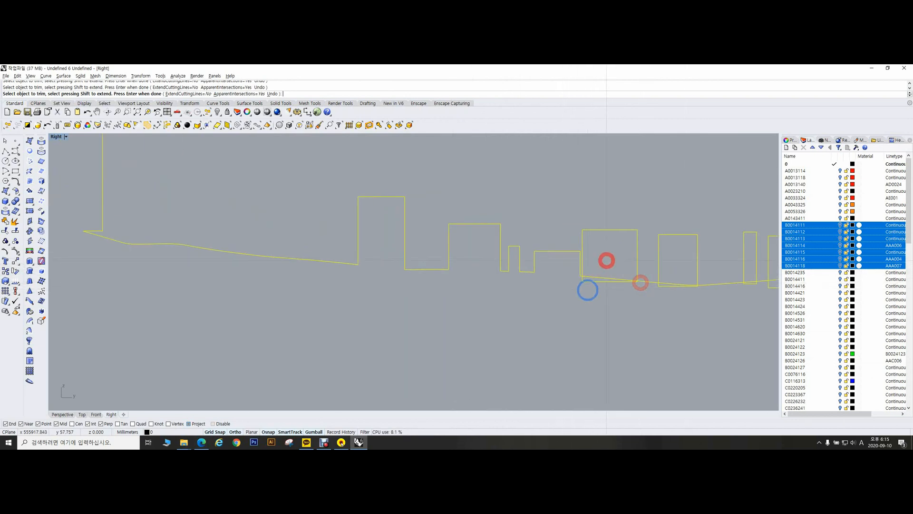
right_drag(650, 301, 566, 297)
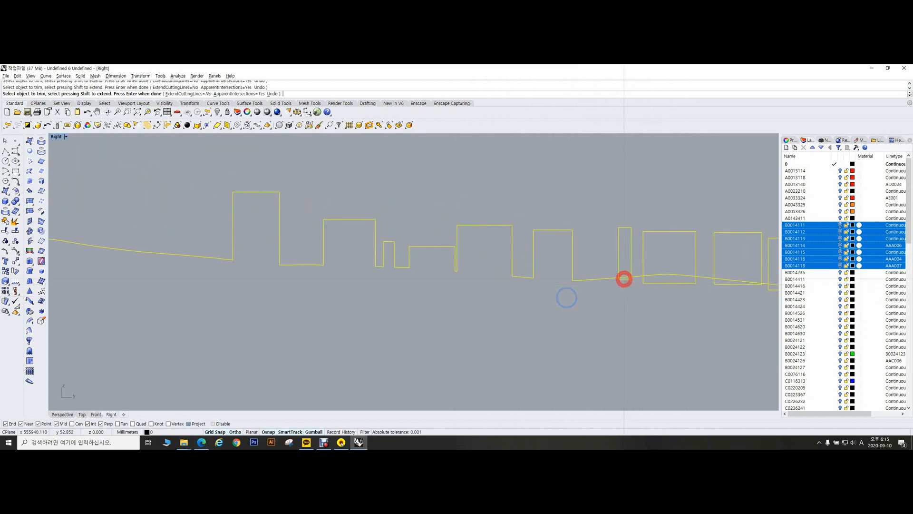
right_drag(663, 294, 583, 293)
scroll(646, 281, down, 12)
right_drag(641, 272, 540, 271)
scroll(570, 270, up, 10)
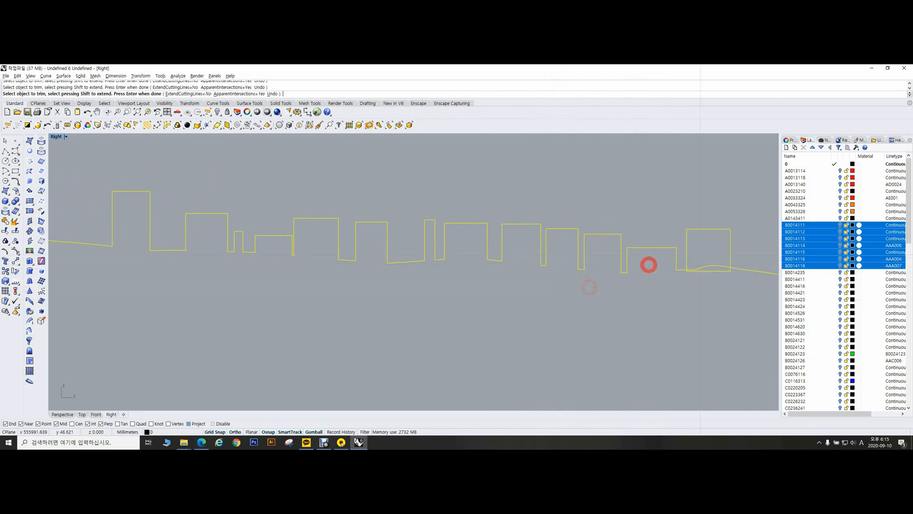
right_drag(699, 280, 562, 280)
right_drag(661, 276, 589, 287)
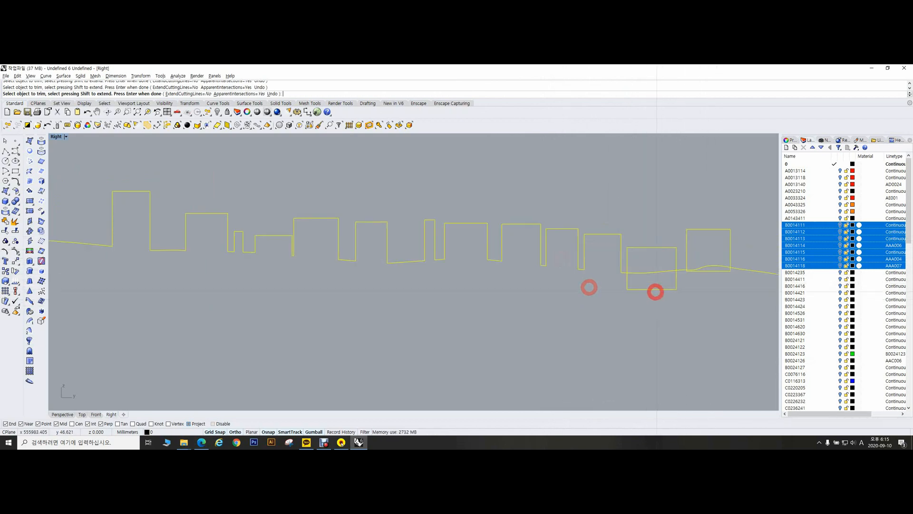
drag(699, 281, 693, 259)
right_drag(717, 305, 563, 280)
right_drag(661, 275, 587, 286)
key(space)
Step: Explode the building outline with the overhanging base and delete its leftover base segment
scroll(609, 273, down, 10)
right_drag(471, 261, 507, 265)
key(Escape)
scroll(358, 263, down, 2)
right_drag(363, 261, 380, 268)
scroll(343, 263, up, 8)
scroll(343, 248, up, 2)
click(349, 260)
scroll(350, 259, up, 3)
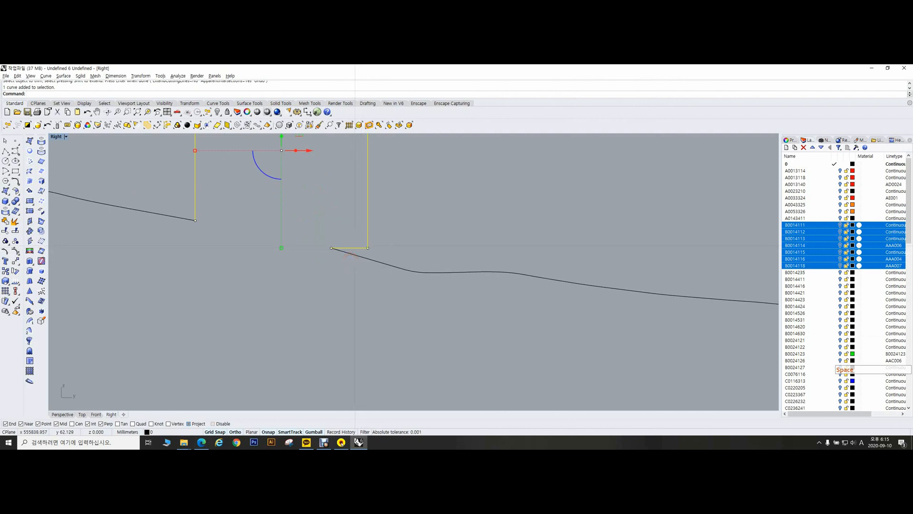
text(x)
key(space)
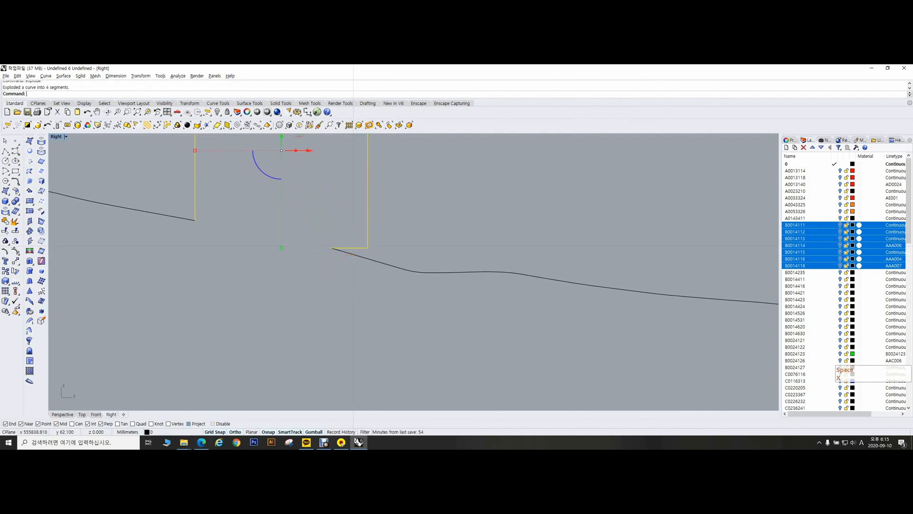
key(Delete)
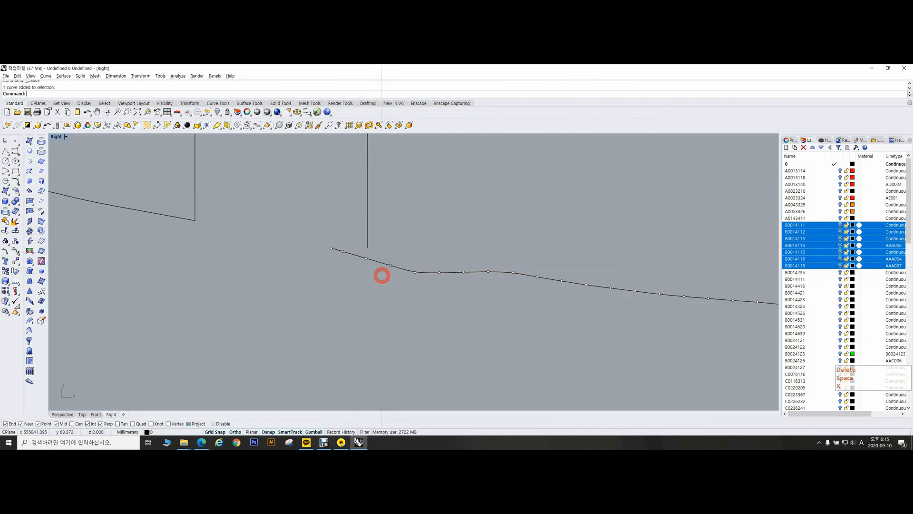
Step: Join the building's open wall line to the adjoining terrain curve with a radius 0 fillet
text(f)
key(space)
click(368, 242)
Step: Examine the trimmed section profile along its whole length for gaps and leftover segments
scroll(381, 264, down, 2)
scroll(381, 264, down, 3)
right_drag(296, 255, 411, 246)
scroll(438, 229, up, 6)
scroll(474, 233, down, 4)
scroll(607, 258, up, 1)
scroll(608, 257, up, 4)
right_drag(655, 253, 637, 263)
scroll(598, 234, down, 2)
scroll(682, 235, down, 2)
scroll(515, 241, up, 4)
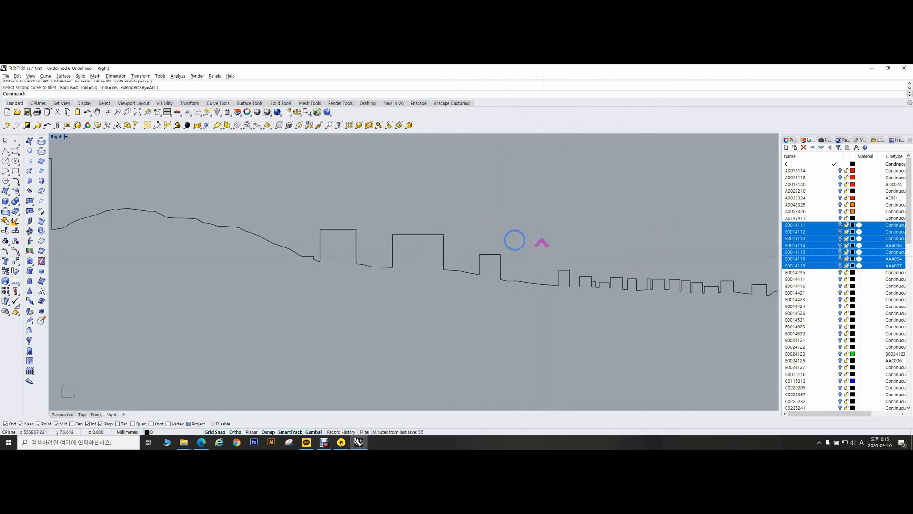
scroll(602, 248, up, 2)
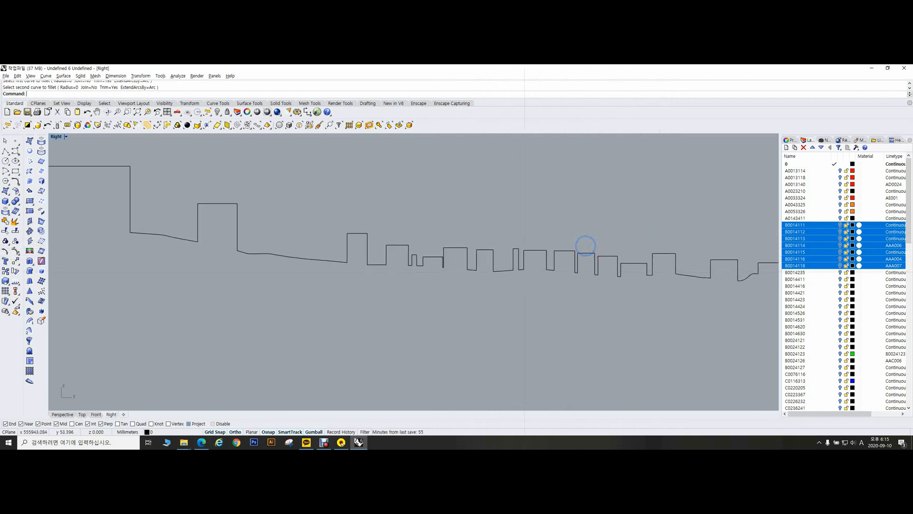
scroll(498, 237, down, 4)
right_drag(453, 233, 502, 236)
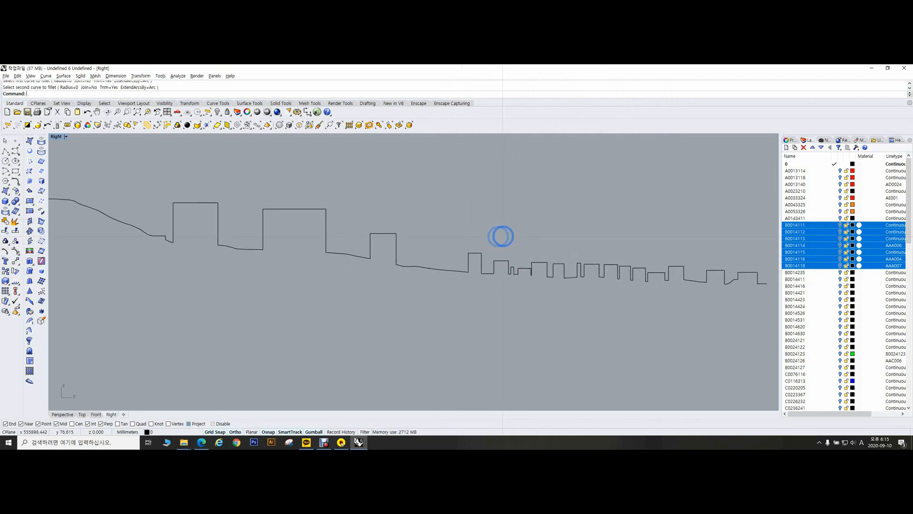
right_drag(448, 245, 408, 251)
scroll(418, 234, up, 2)
scroll(379, 265, up, 3)
scroll(394, 255, down, 3)
right_drag(482, 209, 440, 188)
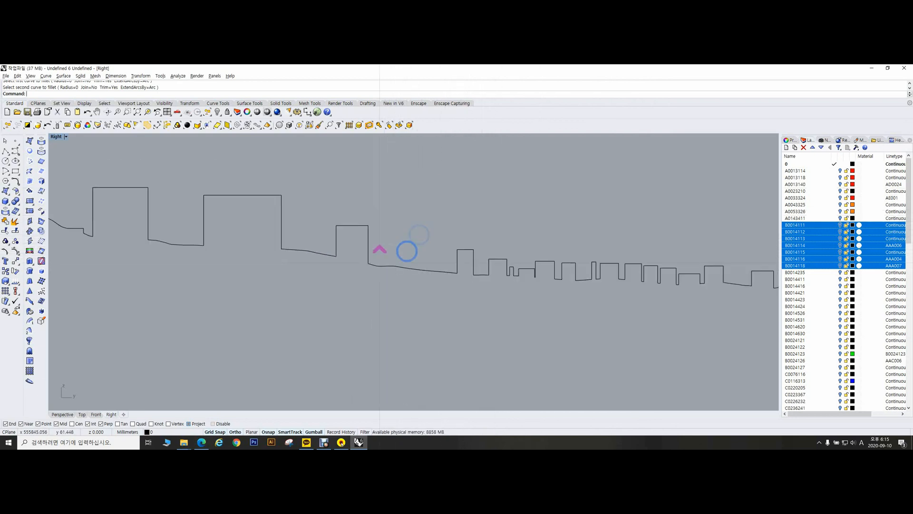
scroll(379, 265, up, 3)
scroll(394, 255, down, 3)
right_drag(482, 210, 616, 221)
scroll(708, 284, up, 4)
scroll(616, 220, down, 4)
scroll(563, 212, up, 4)
right_drag(530, 214, 556, 200)
scroll(556, 199, down, 2)
right_drag(424, 196, 545, 235)
scroll(479, 230, down, 4)
scroll(540, 233, down, 4)
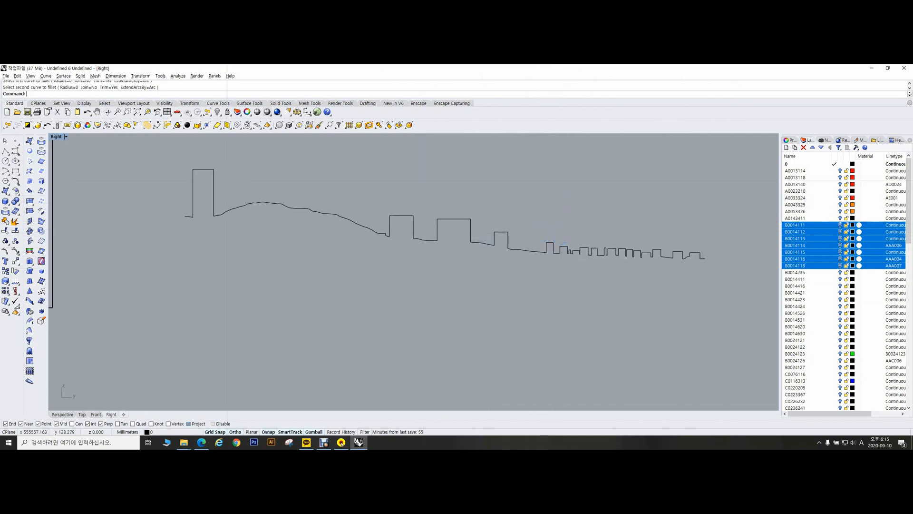
Step: Draw two vertical lines across the section profile, one before the low buildings and one among them
right_drag(481, 219, 428, 228)
scroll(480, 260, up, 4)
text(l)
key(space)
click(473, 218)
click(474, 277)
key(space)
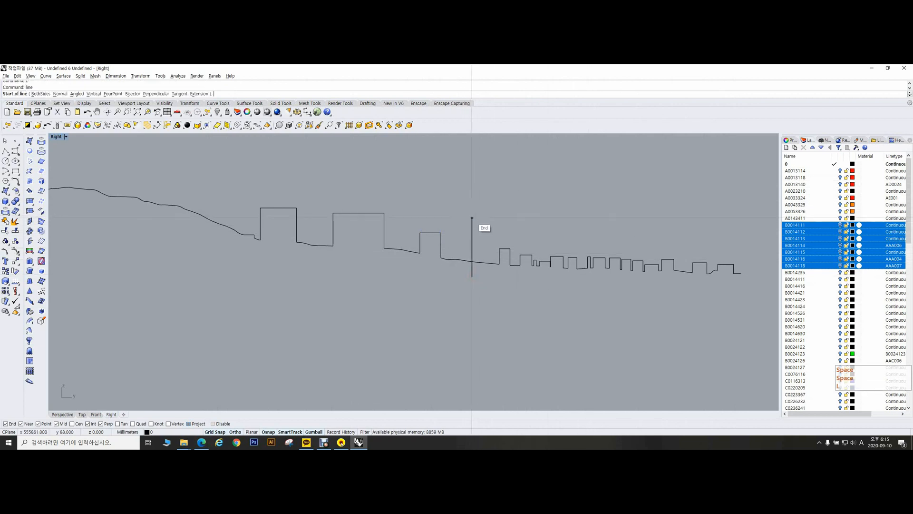
click(580, 219)
click(585, 288)
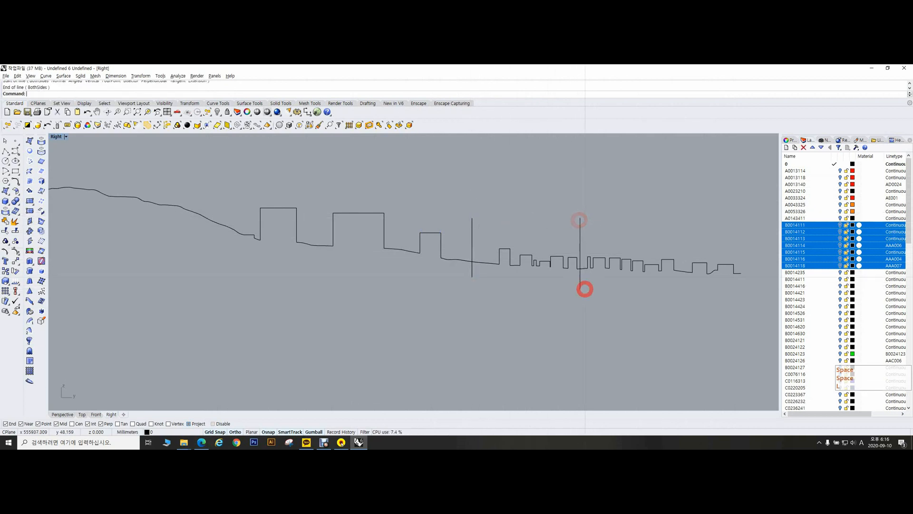
Step: Reposition the second vertical line closer to the first, just past the first low building
click(579, 224)
drag(607, 253, 541, 258)
scroll(505, 279, up, 4)
key(space)
click(524, 185)
click(523, 293)
click(458, 275)
key(Escape)
Step: Review the print setup of the section profile for an A3 landscape PDF and close it without printing
scroll(507, 213, down, 5)
right_drag(507, 180, 541, 225)
right_drag(647, 266, 598, 257)
scroll(597, 258, up, 2)
right_drag(520, 259, 575, 269)
drag(693, 381, 127, 167)
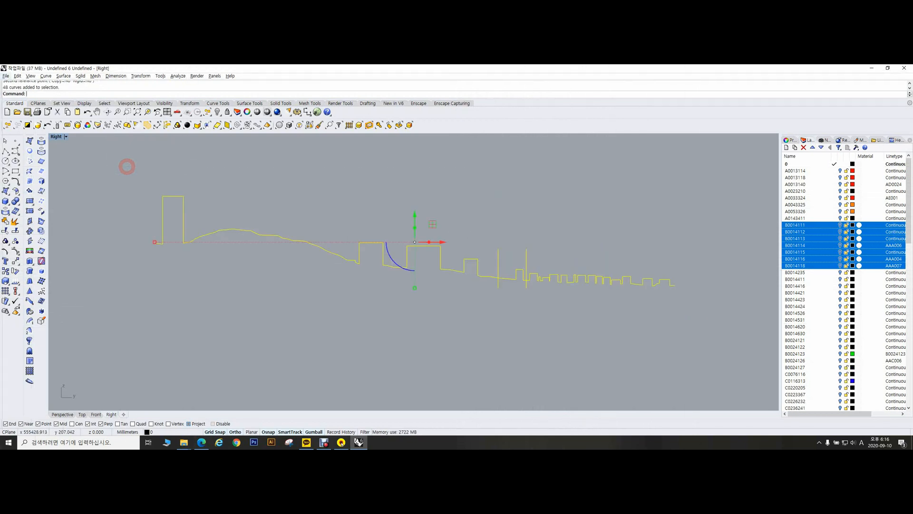
click(316, 164)
key(ctrl+p)
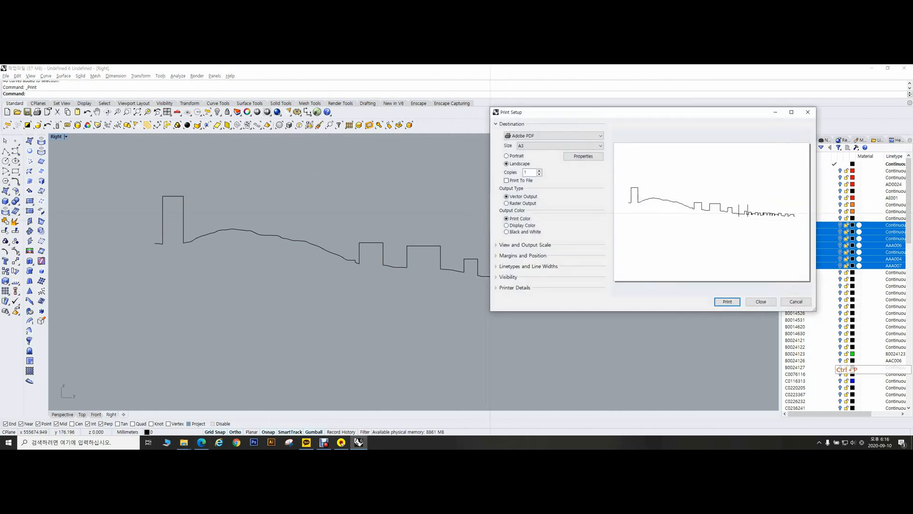
drag(549, 115, 474, 129)
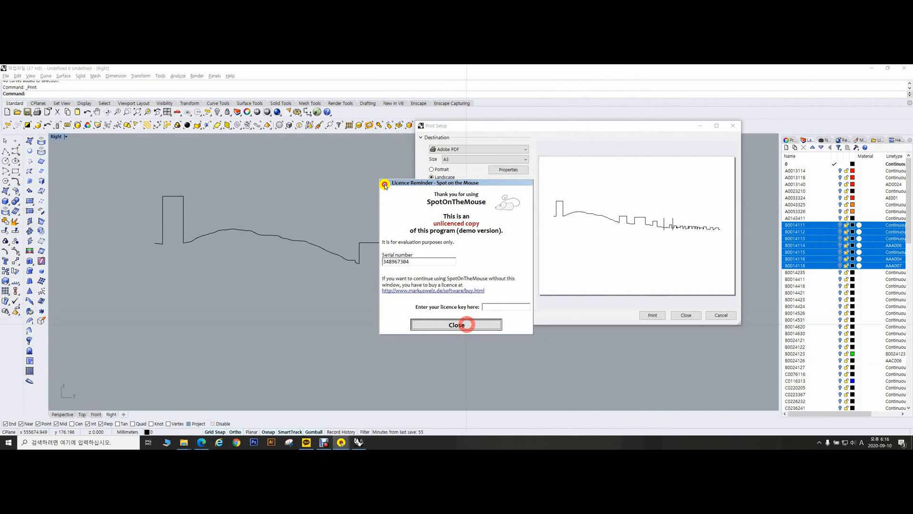
click(467, 322)
drag(612, 126, 541, 126)
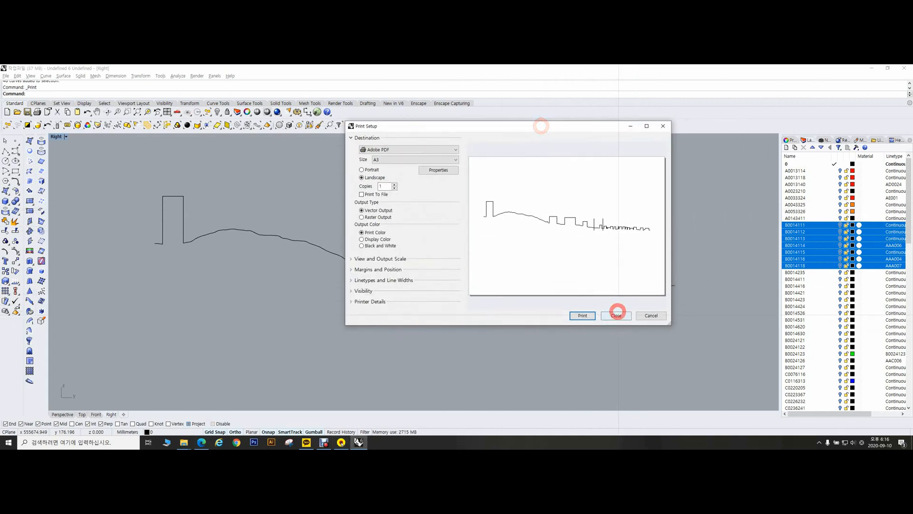
click(616, 315)
Step: Delete the duplicated site, the cutting plane and the extracted section curves in the perspective view
scroll(413, 211, down, 5)
right_drag(413, 212, 630, 259)
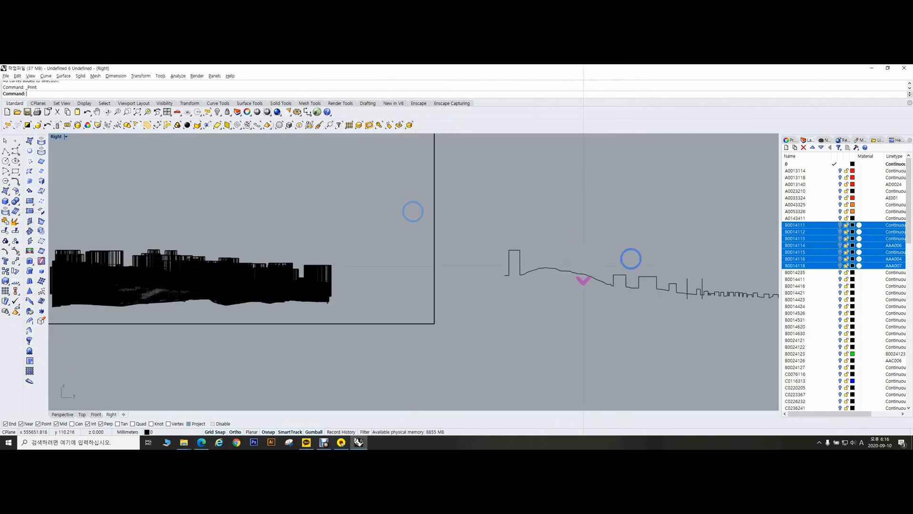
scroll(583, 270, down, 4)
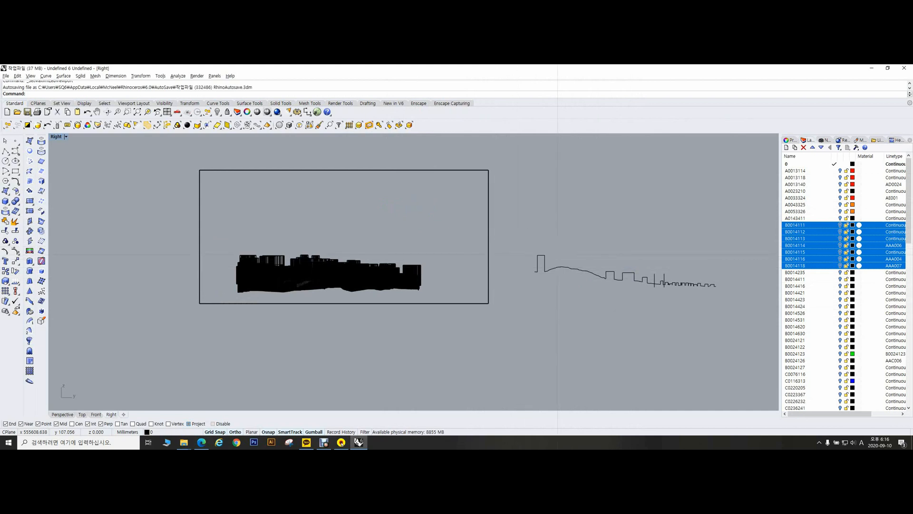
key(ctrl+Tab)
right_drag(550, 251, 495, 260)
drag(651, 320, 322, 191)
key(Delete)
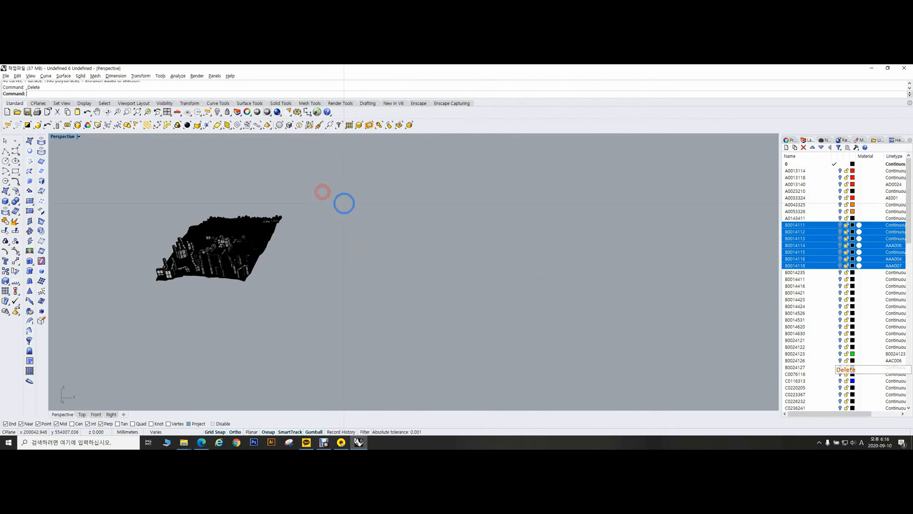
Step: Select the remaining terrain and frame it in the top view
right_drag(322, 192, 338, 231)
scroll(236, 236, up, 5)
click(165, 229)
text(sz)
key(space)
right_drag(309, 200, 341, 241)
key(ctrl+F1)
text(zs)
key(space)
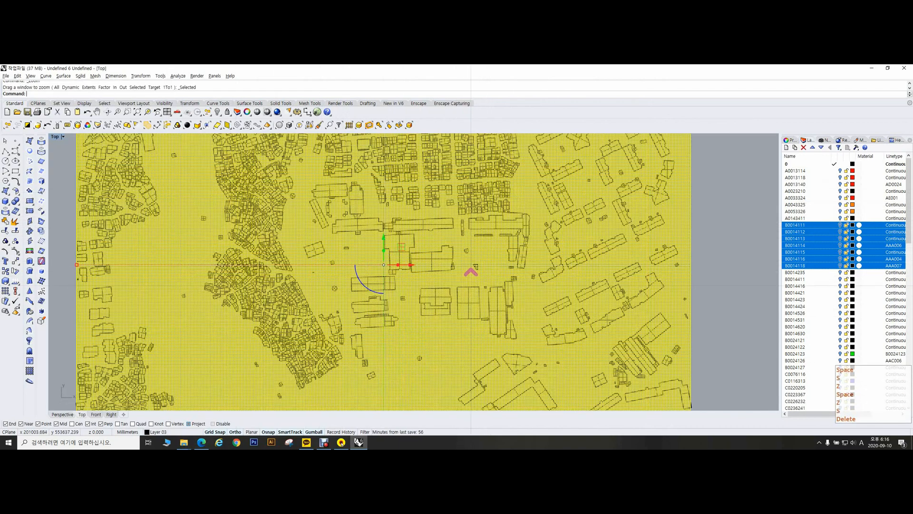
click(471, 285)
Step: Draw a closed polyline without ortho around a small cluster of houses at the edge of the dense block
right_drag(399, 273, 438, 249)
scroll(422, 250, up, 6)
scroll(357, 179, up, 4)
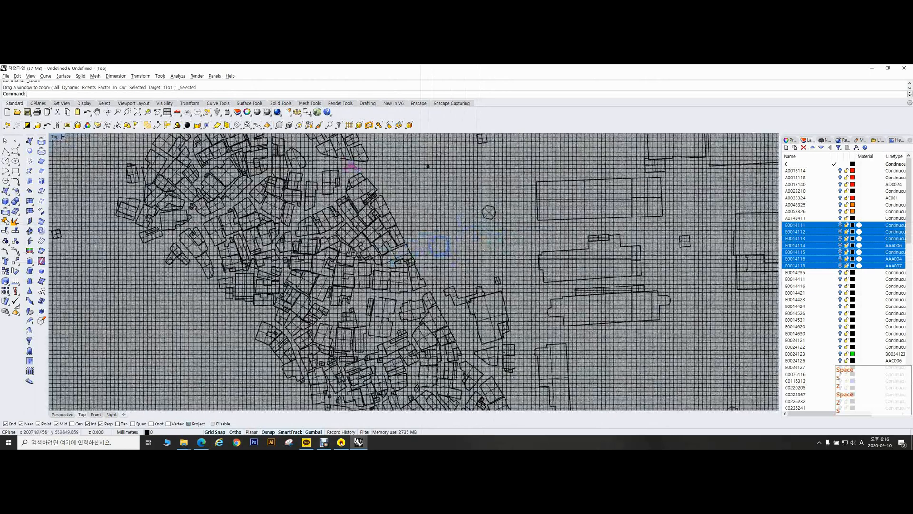
right_drag(373, 194, 424, 288)
scroll(424, 288, up, 4)
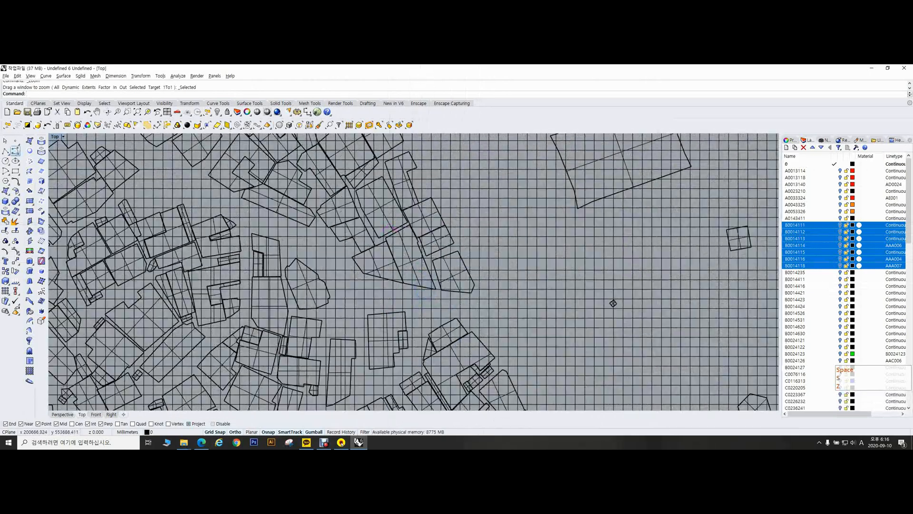
click(5, 150)
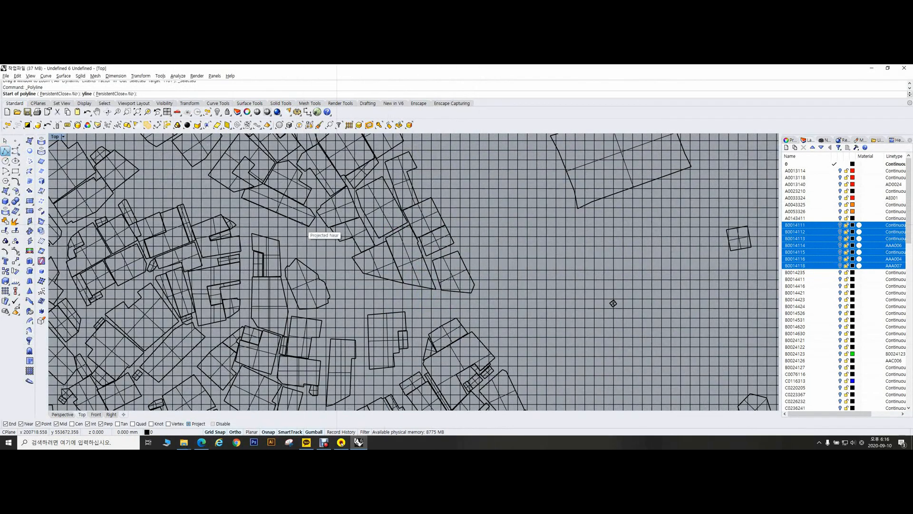
click(323, 239)
key(alt+shift)
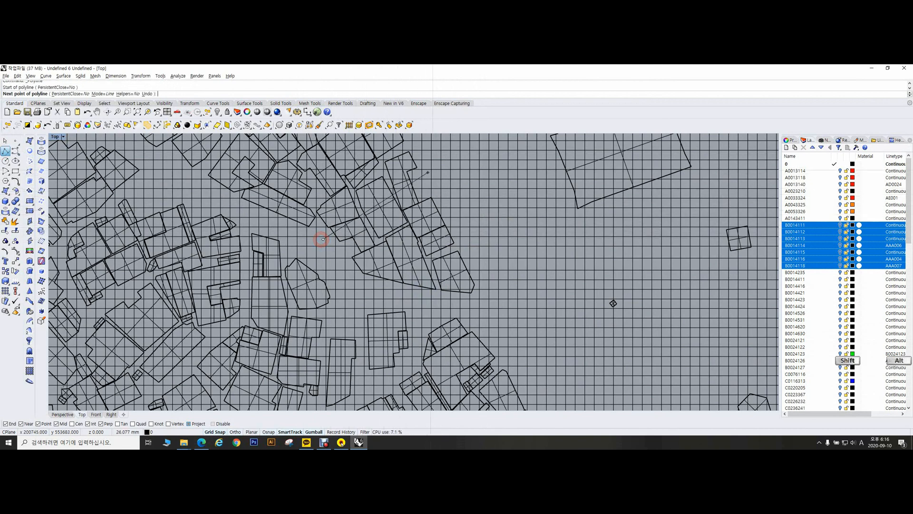
click(437, 172)
click(500, 281)
click(461, 306)
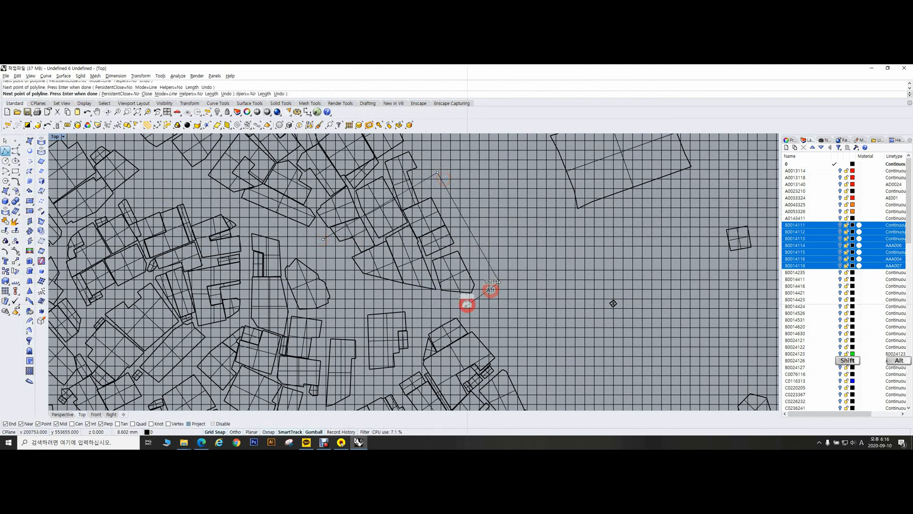
click(323, 239)
right_drag(430, 182, 455, 193)
click(323, 239)
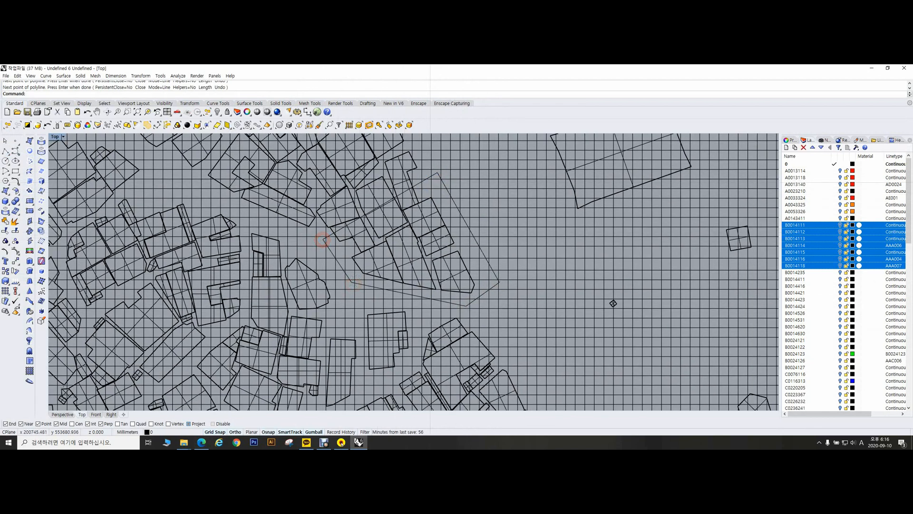
Step: Close the polyline outline around the house cluster and switch to the maximized perspective view
right_drag(431, 182, 454, 193)
scroll(454, 193, up, 4)
click(457, 182)
scroll(458, 219, down, 8)
right_click(472, 252)
key(ctrl+F4)
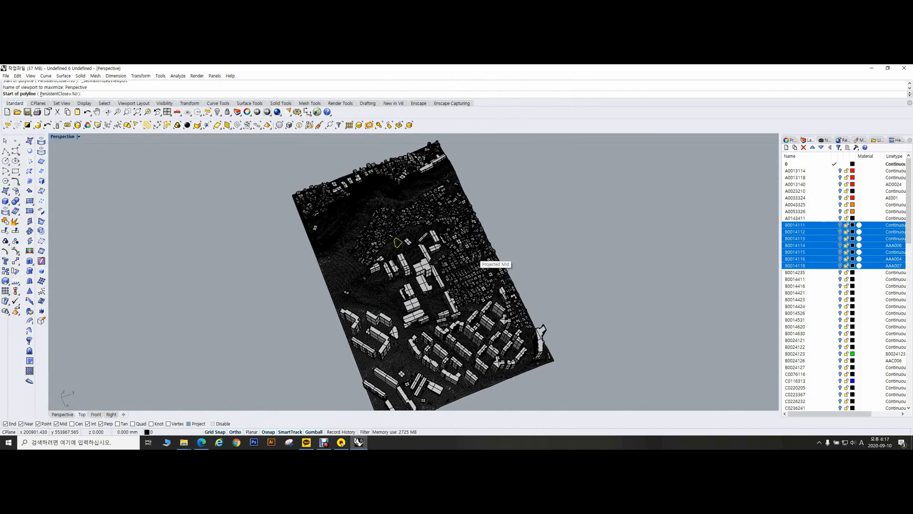
Step: Project the flat outline curve lying below the model onto the terrain surface
right_drag(476, 258, 441, 250)
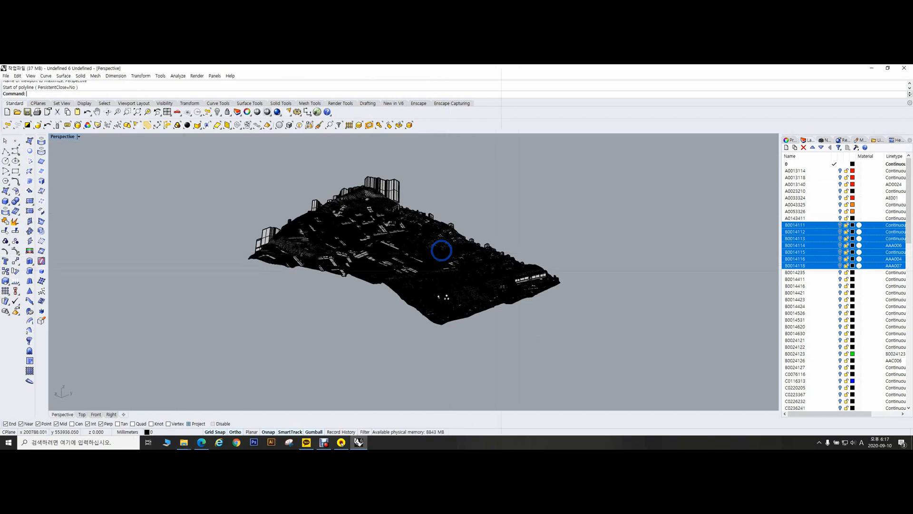
right_drag(551, 219, 504, 259)
scroll(503, 259, up, 6)
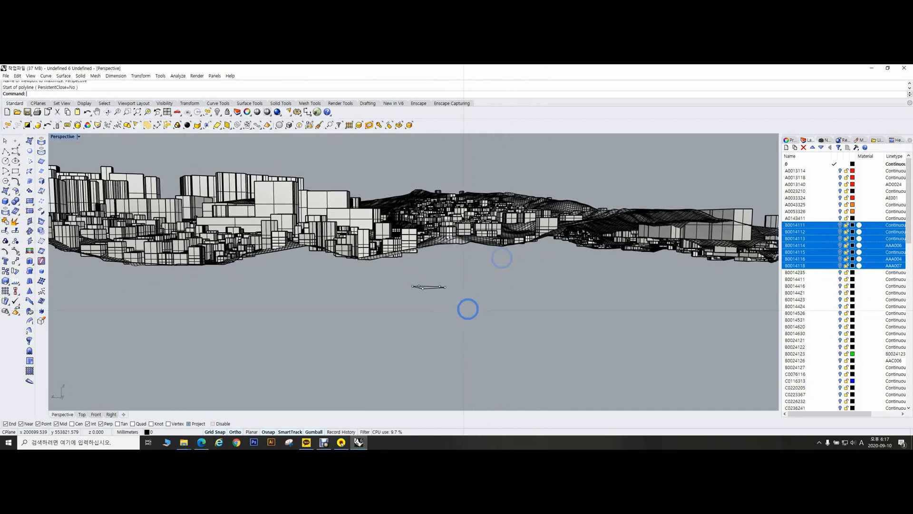
click(432, 288)
right_drag(488, 290, 487, 296)
click(514, 359)
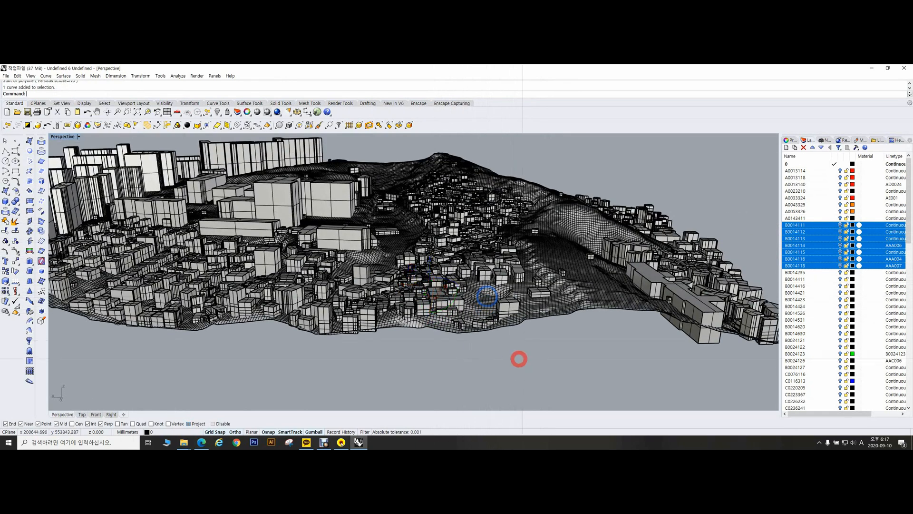
right_drag(519, 357, 518, 336)
right_drag(477, 275, 494, 306)
text(pro)
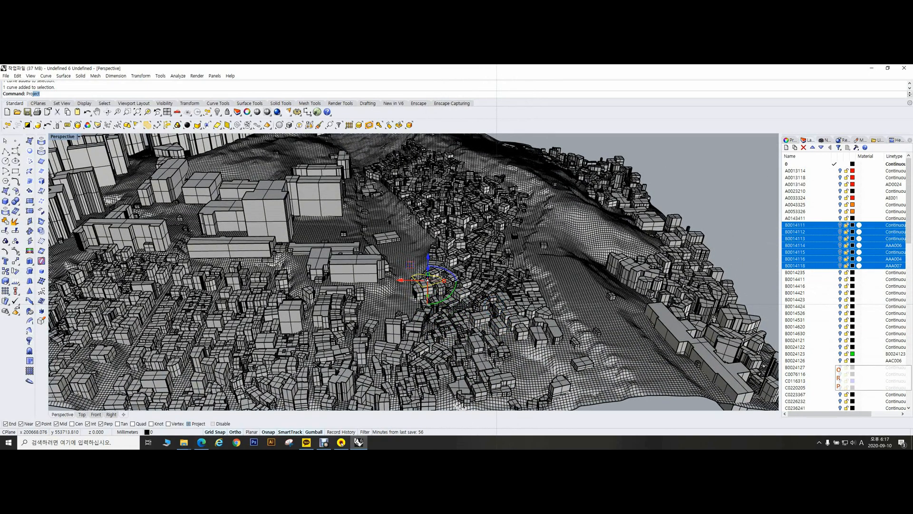
text(j)
key(Return)
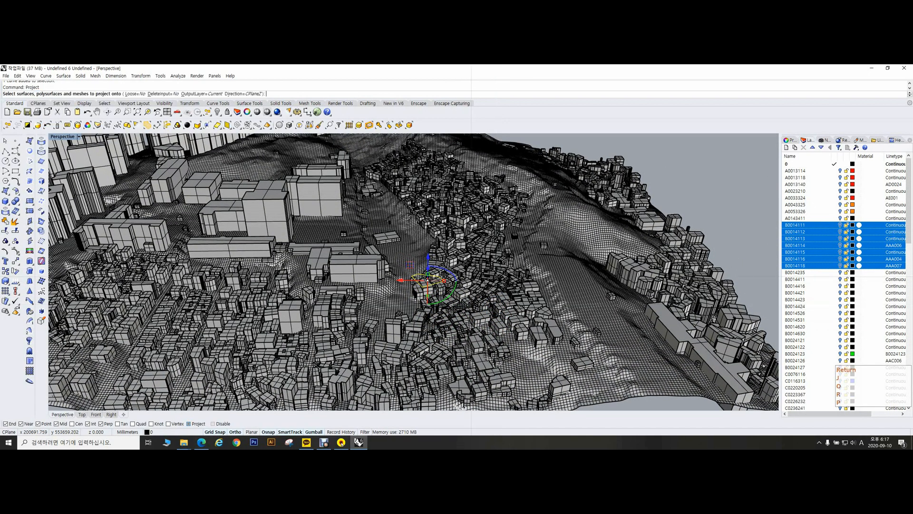
click(414, 248)
key(space)
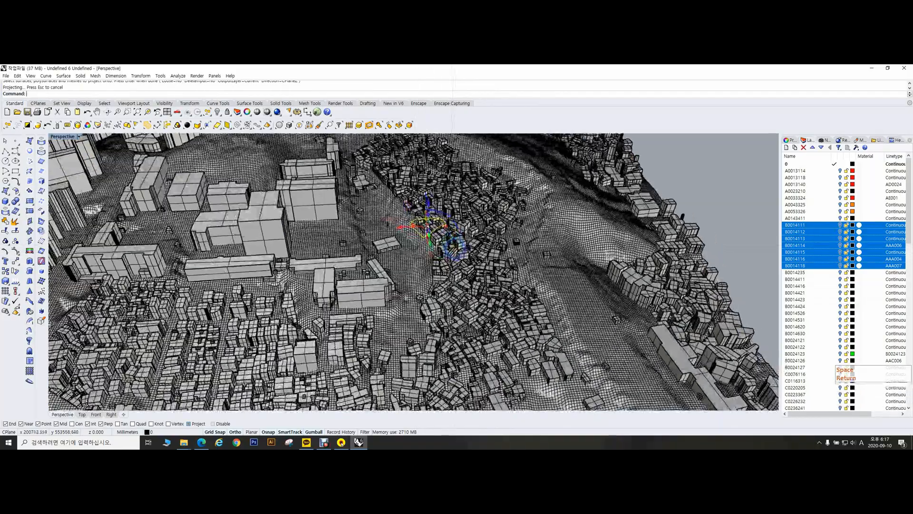
Step: Examine how the projected outline lies on the terrain around the house cluster
scroll(416, 211, up, 10)
right_drag(418, 204, 471, 161)
shift+right_drag(523, 219, 444, 167)
scroll(446, 165, down, 3)
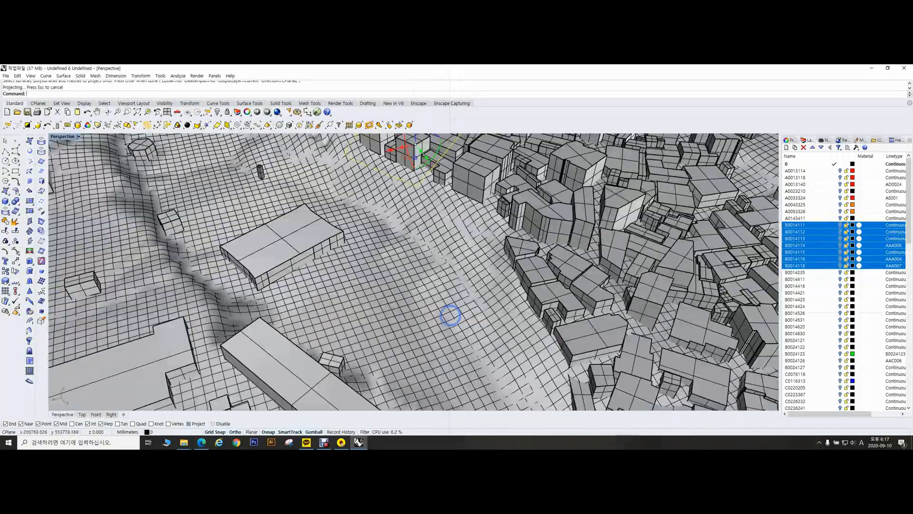
right_drag(448, 316, 435, 241)
mouse_move(571, 249)
right_down()
mouse_move(580, 248)
mouse_move(559, 259)
right_up()
scroll(560, 259, down, 5)
scroll(619, 245, up, 5)
shift+right_drag(487, 261, 505, 275)
right_drag(435, 268, 499, 269)
Step: Copy the terrain surface, paste it in place and hide the pasted duplicate
click(426, 292)
scroll(444, 306, down, 9)
scroll(499, 284, up, 6)
scroll(829, 320, down, 10)
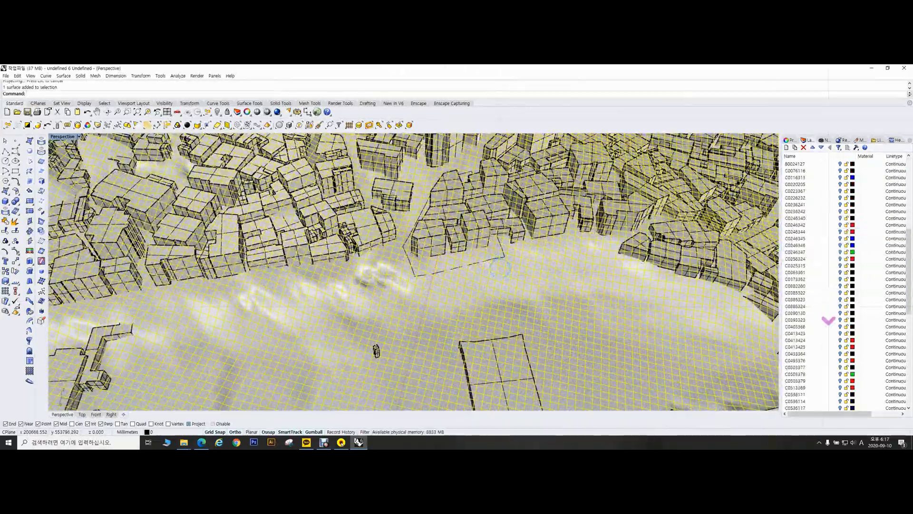
right_click(812, 380)
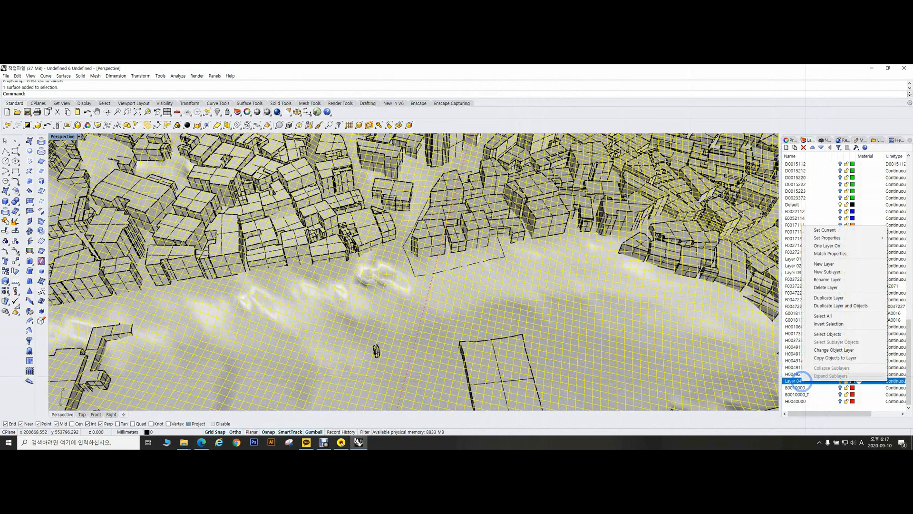
click(677, 330)
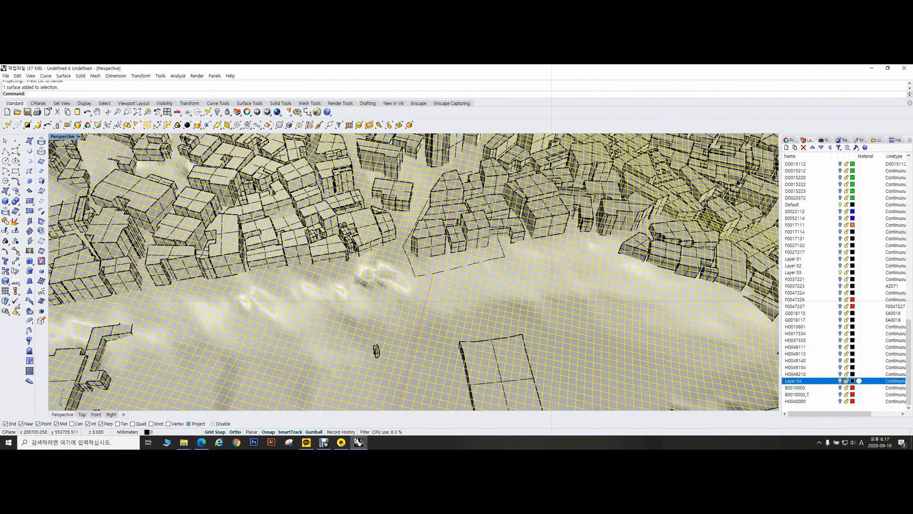
right_drag(587, 311, 542, 292)
key(ctrl+c)
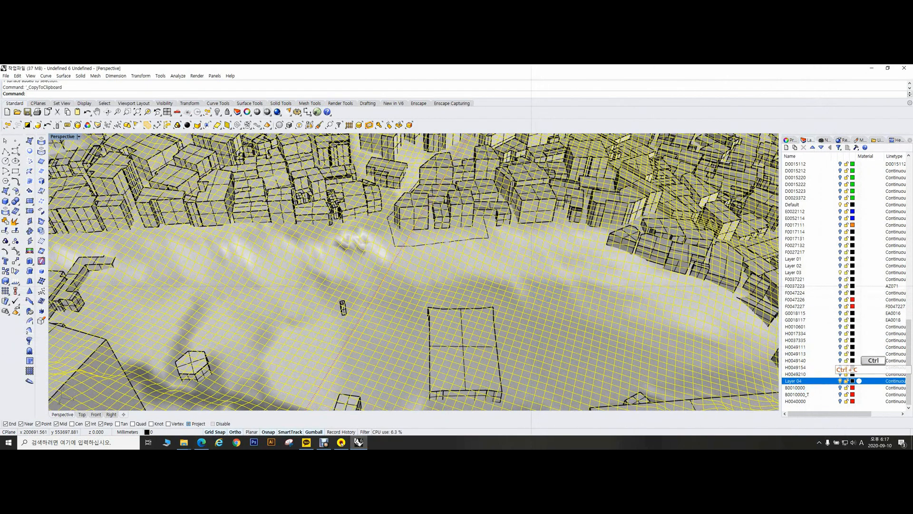
key(ctrl+v)
right_drag(581, 260, 526, 260)
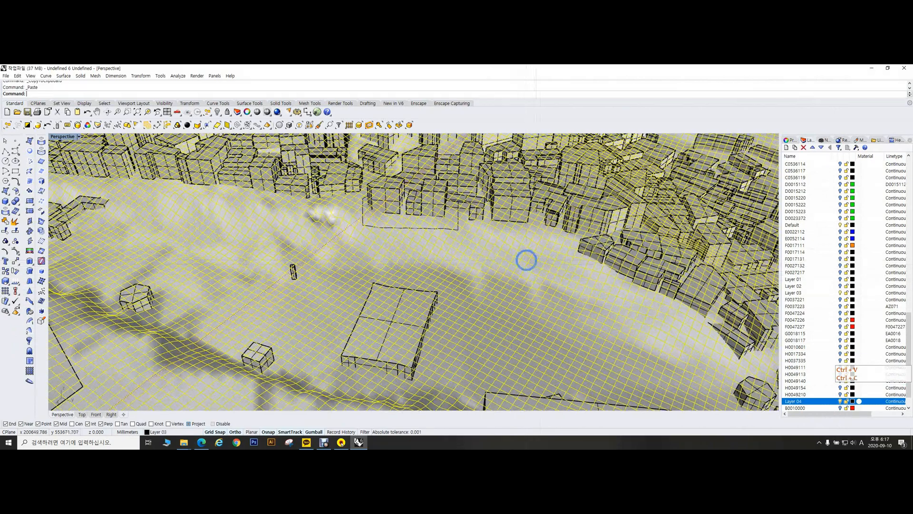
text(h)
key(space)
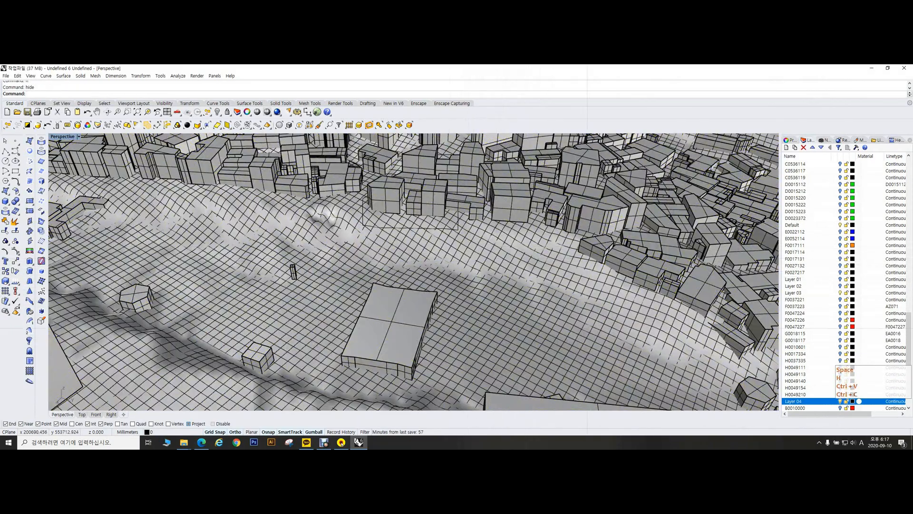
right_drag(459, 240, 458, 269)
click(480, 274)
scroll(436, 285, up, 3)
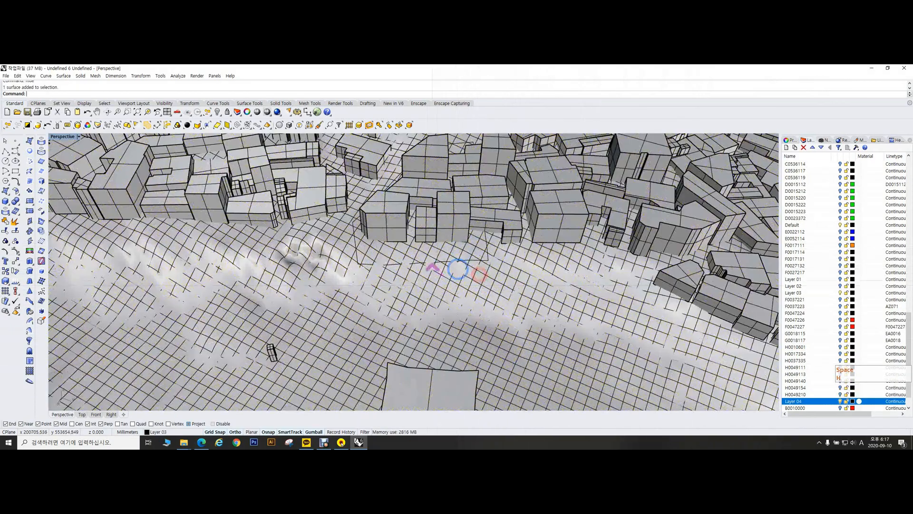
click(435, 263)
click(436, 263)
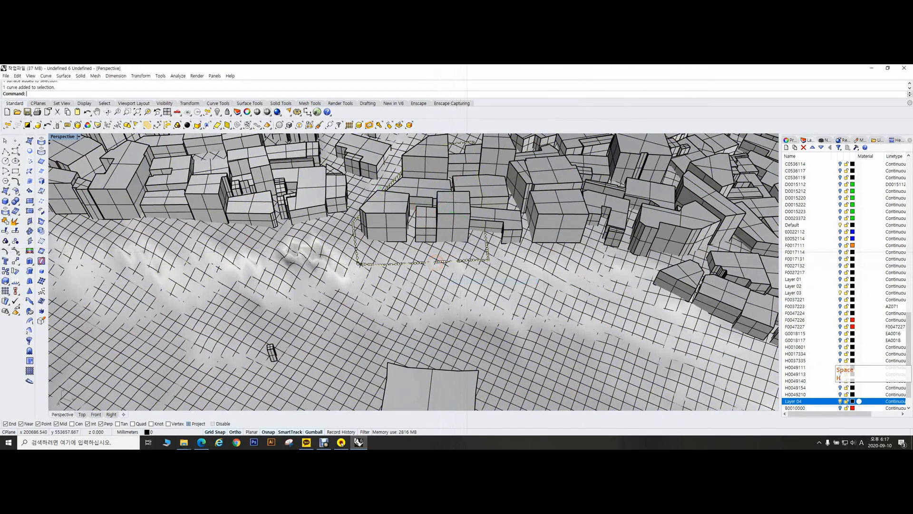
key(Escape)
Step: Trim away the part of the terrain inside the projected outline, using that curve as the cutter
click(486, 242)
click(500, 261)
right_drag(474, 246, 464, 248)
text(tr)
key(space)
click(456, 253)
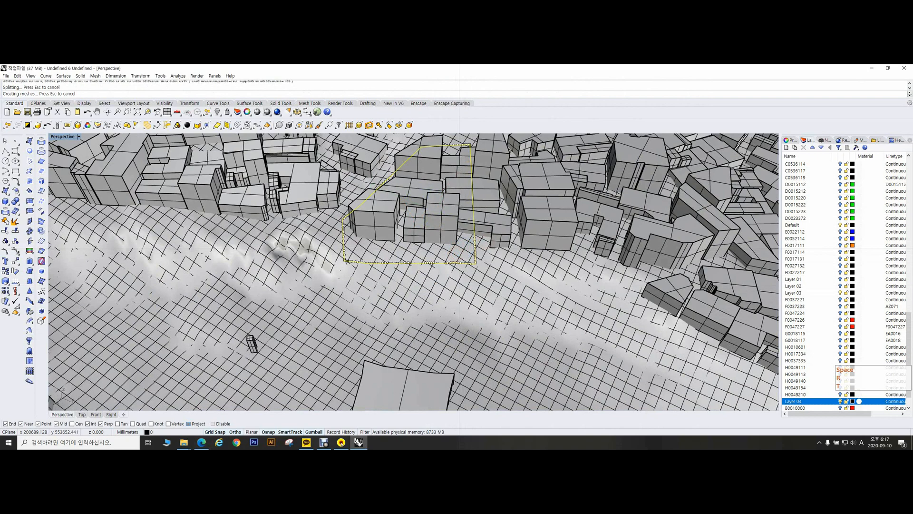
right_drag(472, 251, 499, 286)
key(space)
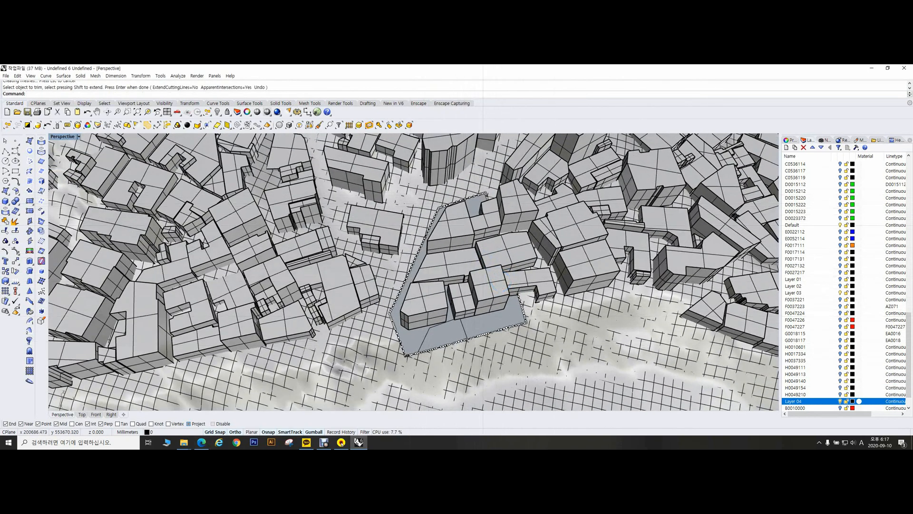
Step: Move the flat outline curve vertically up from below the terrain to the trimmed opening
right_drag(424, 267, 457, 282)
click(473, 332)
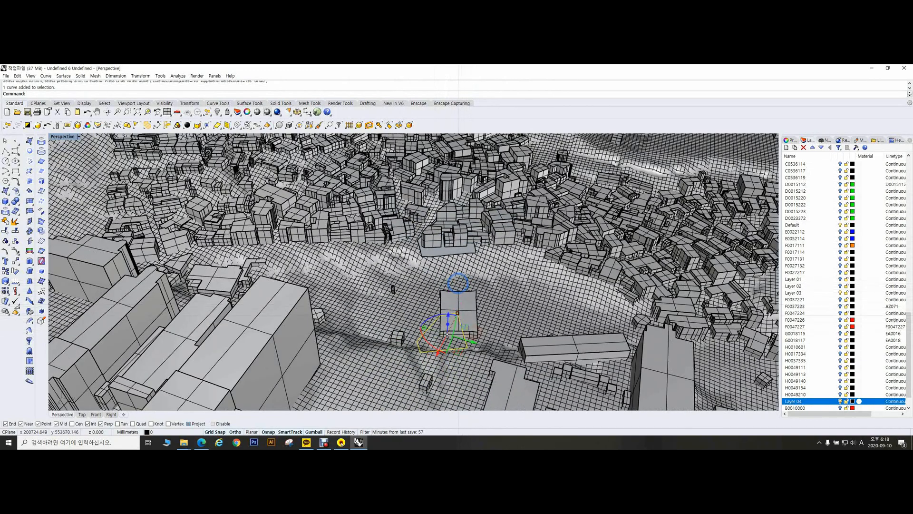
drag(458, 282, 452, 269)
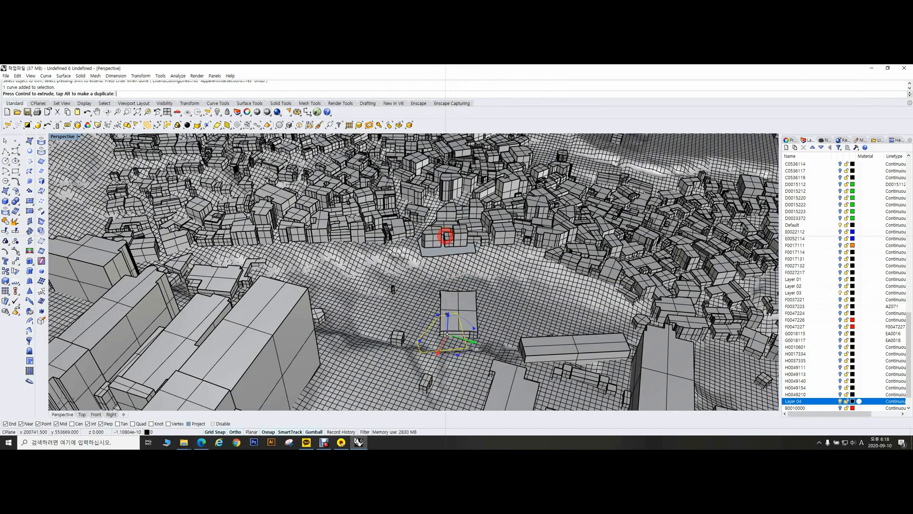
drag(446, 236, 446, 241)
right_drag(446, 241, 458, 272)
drag(449, 311, 450, 205)
Step: Extrude the raised outline into a solid block over the house cluster, with object snap projection disabled, and select the block
scroll(451, 204, up, 5)
text(ec)
key(space)
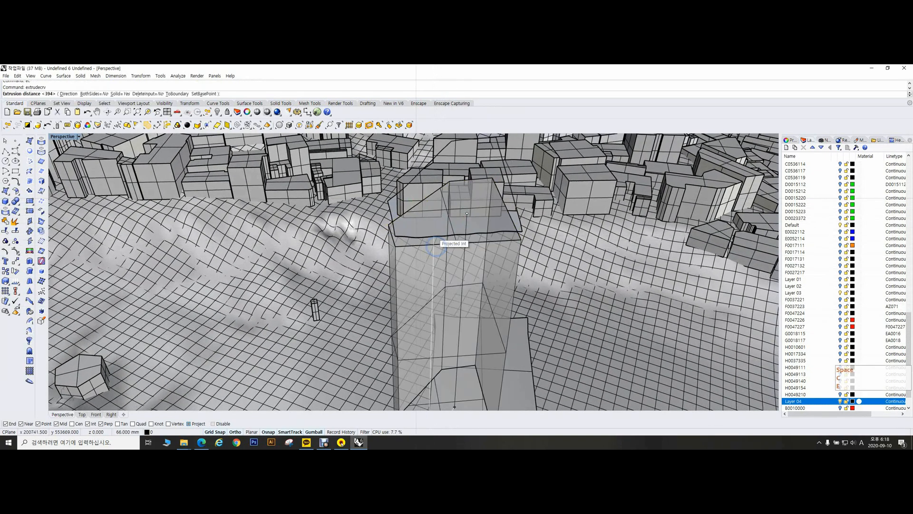
text(ss)
key(space)
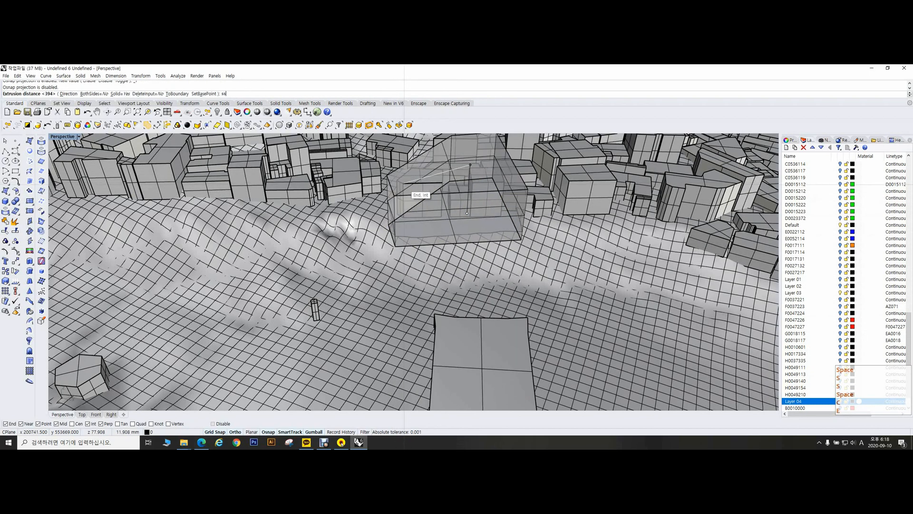
click(404, 184)
right_drag(440, 167, 528, 176)
click(529, 176)
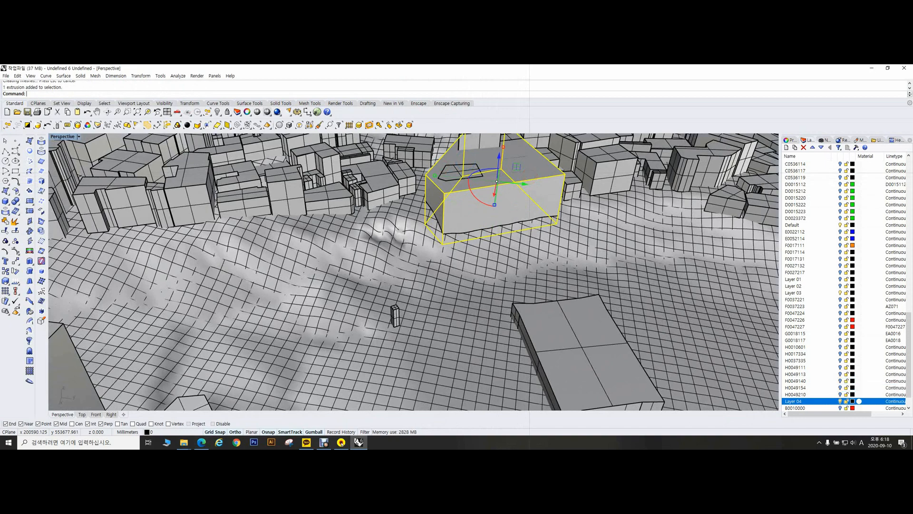
Step: Lower the extruded block slightly at the house cluster
shift+right_drag(516, 170, 532, 212)
drag(516, 183, 519, 189)
right_drag(519, 189, 606, 181)
key(Escape)
click(547, 196)
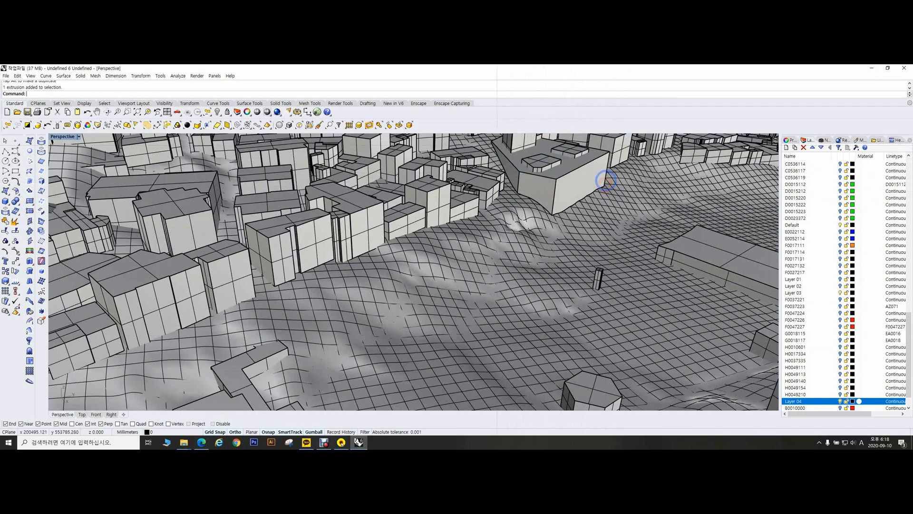
Step: Examine from several angles how the extruded block meets the trimmed terrain and the surrounding houses
shift+right_drag(553, 196, 527, 210)
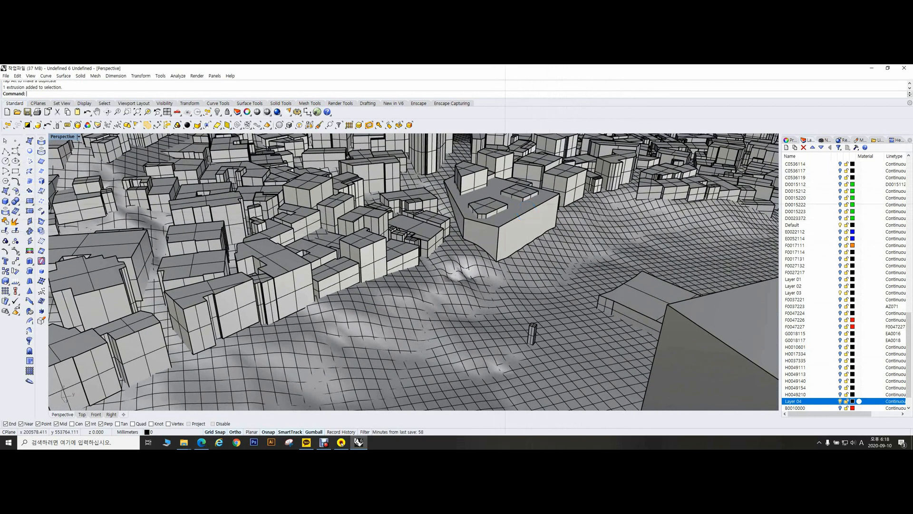
scroll(511, 240, up, 4)
shift+right_drag(541, 194, 565, 285)
right_drag(574, 271, 435, 241)
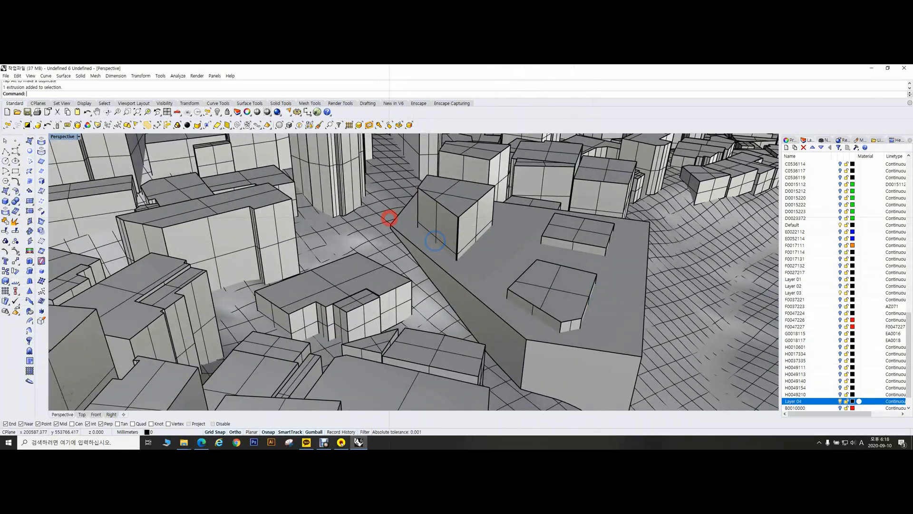
click(390, 217)
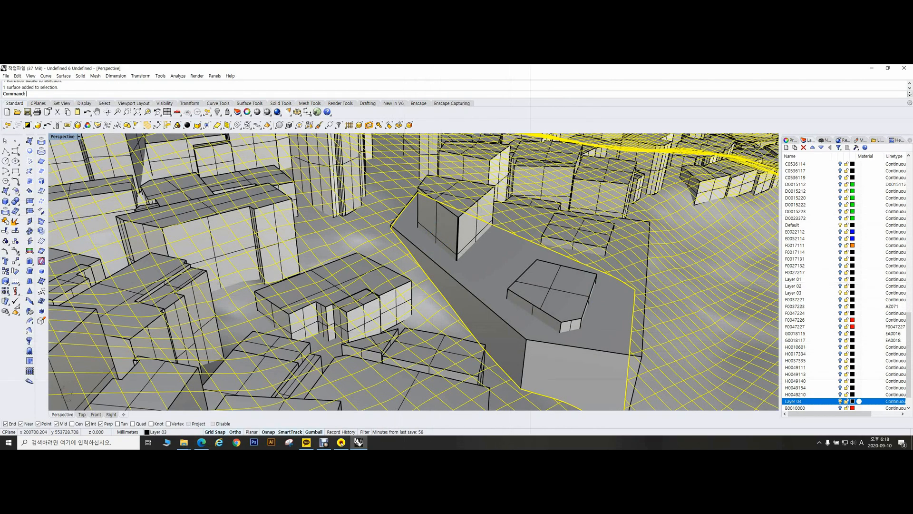
right_drag(454, 232, 410, 218)
scroll(398, 204, up, 3)
key(Escape)
scroll(410, 218, down, 3)
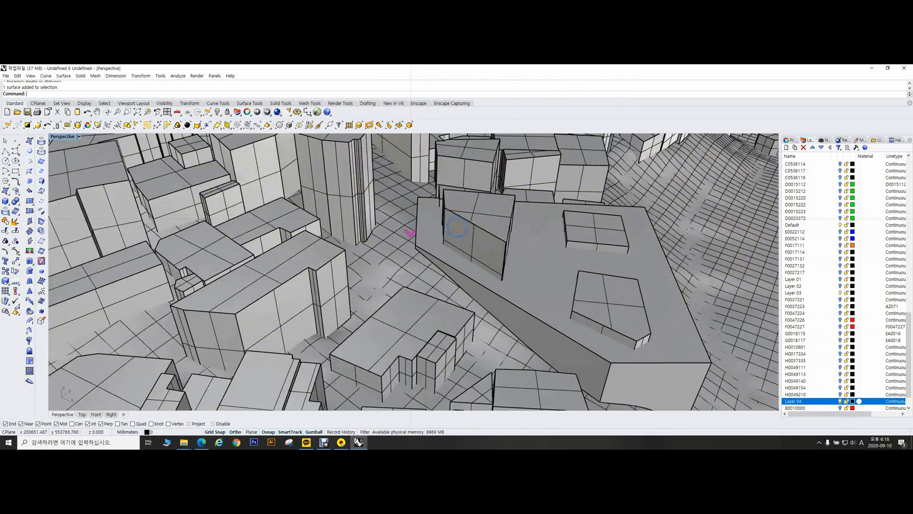
scroll(454, 231, down, 2)
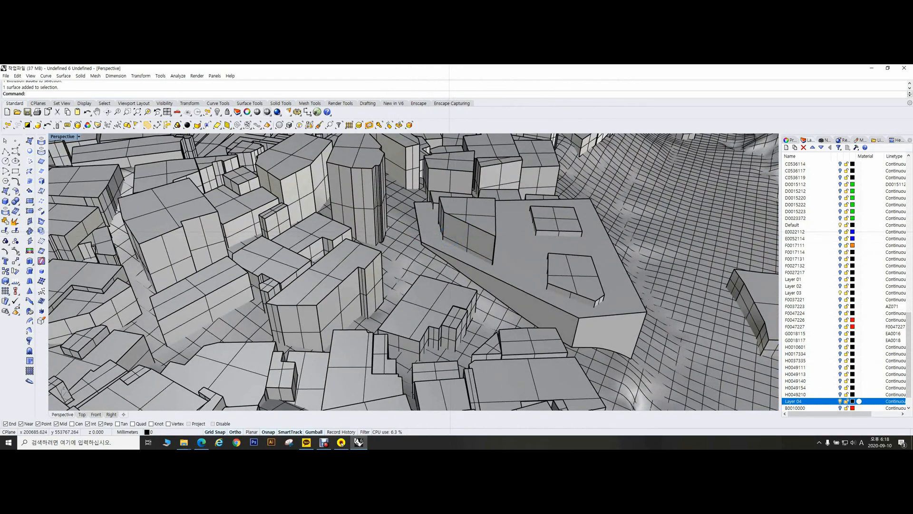
right_drag(433, 232, 412, 221)
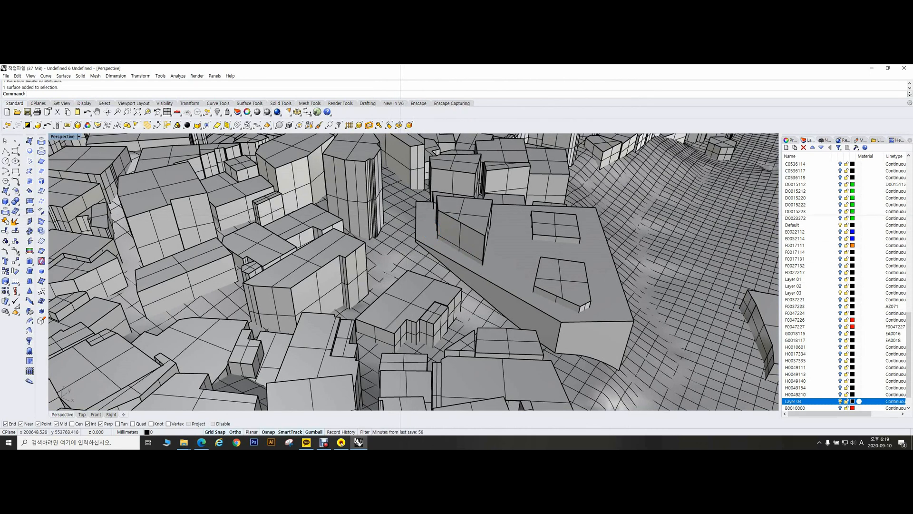
right_drag(431, 231, 408, 214)
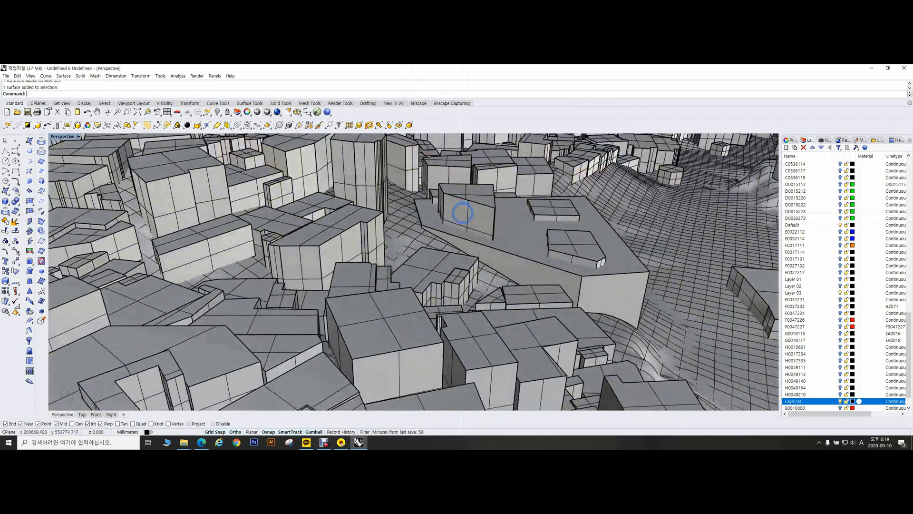
right_drag(408, 218, 465, 225)
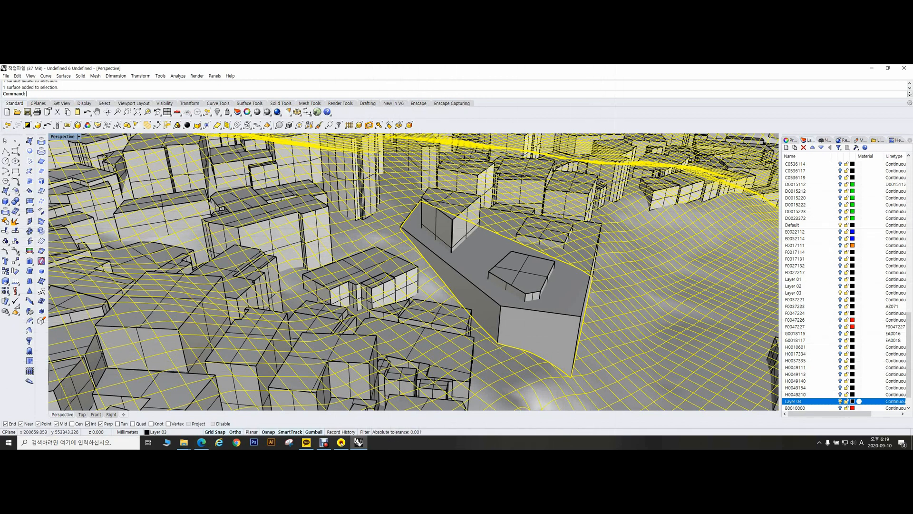
right_drag(466, 231, 457, 223)
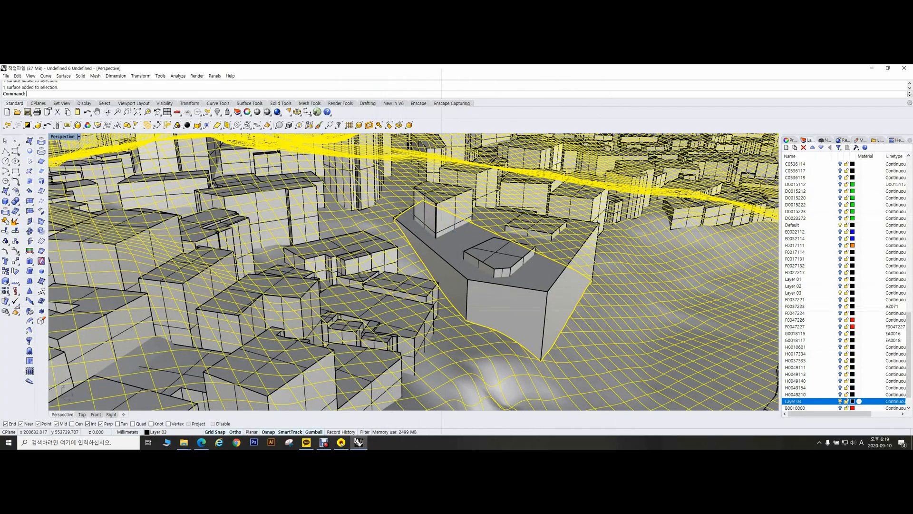
right_drag(506, 309, 589, 288)
Step: Delete the extruded block, the trimmed terrain surface and the remaining outline curves
click(430, 324)
scroll(585, 287, down, 3)
key(Delete)
scroll(523, 309, down, 8)
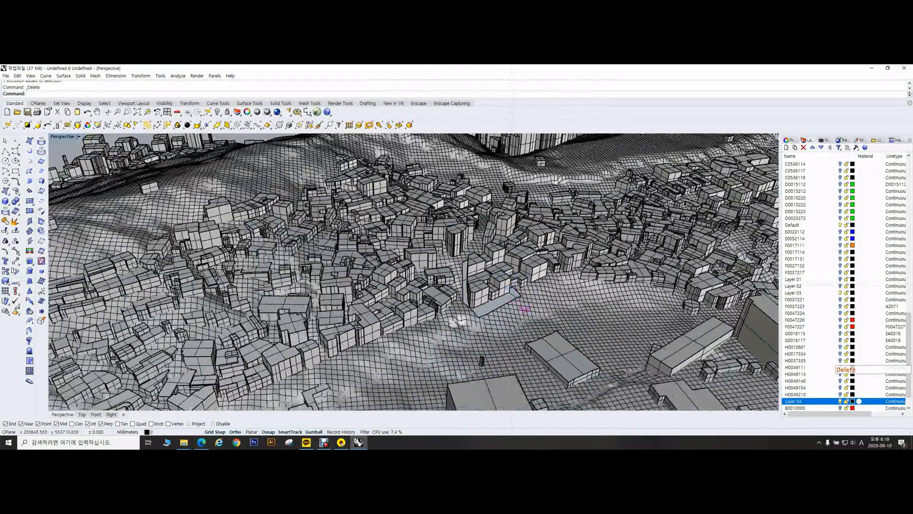
scroll(523, 309, down, 3)
click(547, 301)
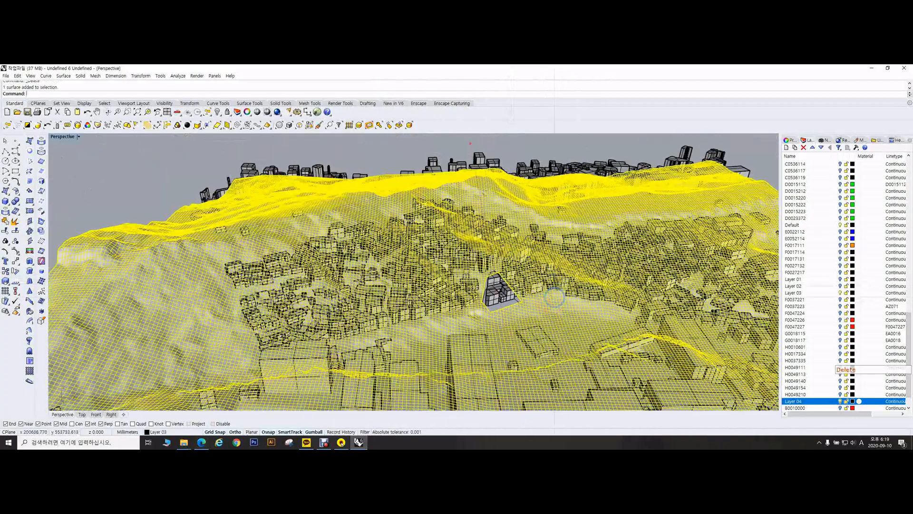
key(Delete)
scroll(557, 296, up, 6)
click(504, 286)
key(Delete)
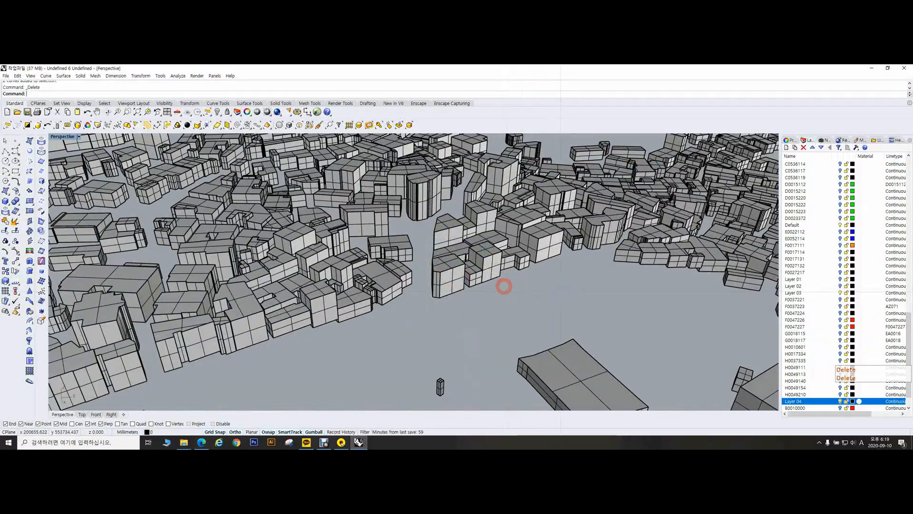
scroll(504, 285, down, 10)
right_drag(429, 270, 441, 292)
scroll(441, 292, down, 6)
right_drag(518, 309, 521, 283)
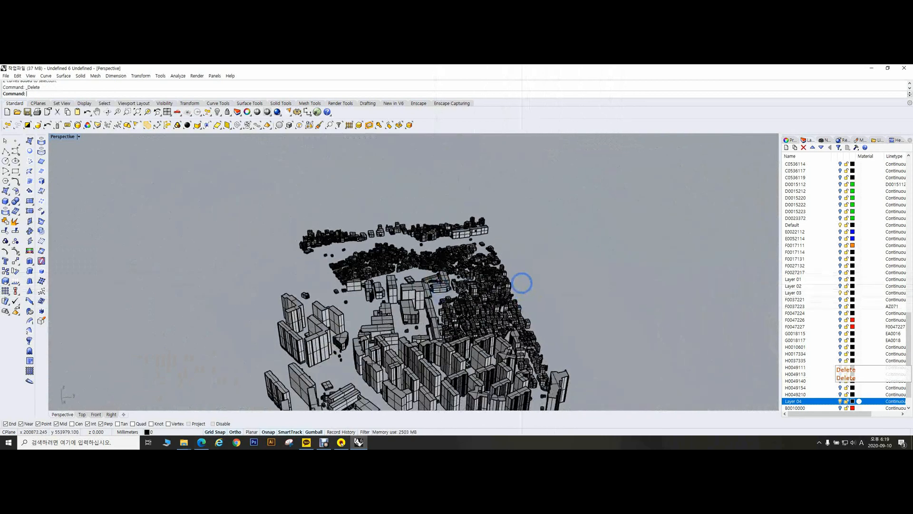
Step: Turn off the visibility of Layer 04 with the building blocks
click(840, 401)
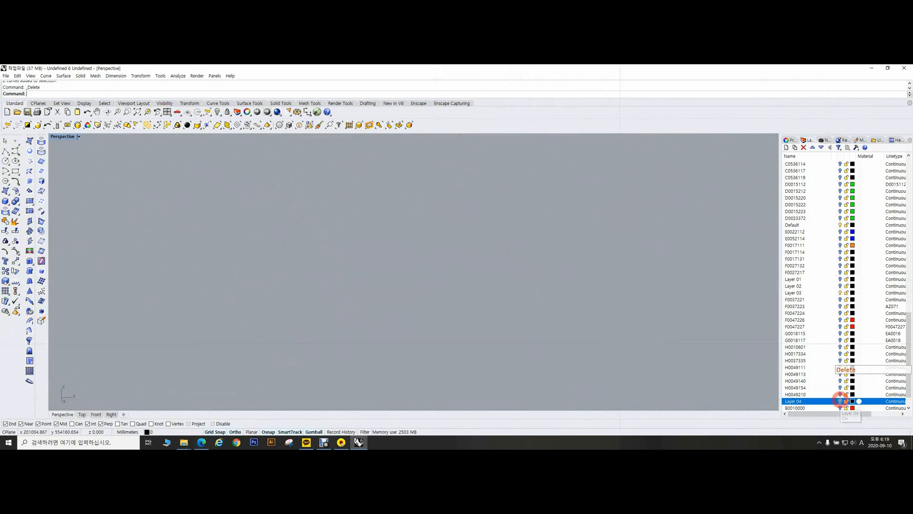
click(840, 401)
click(839, 400)
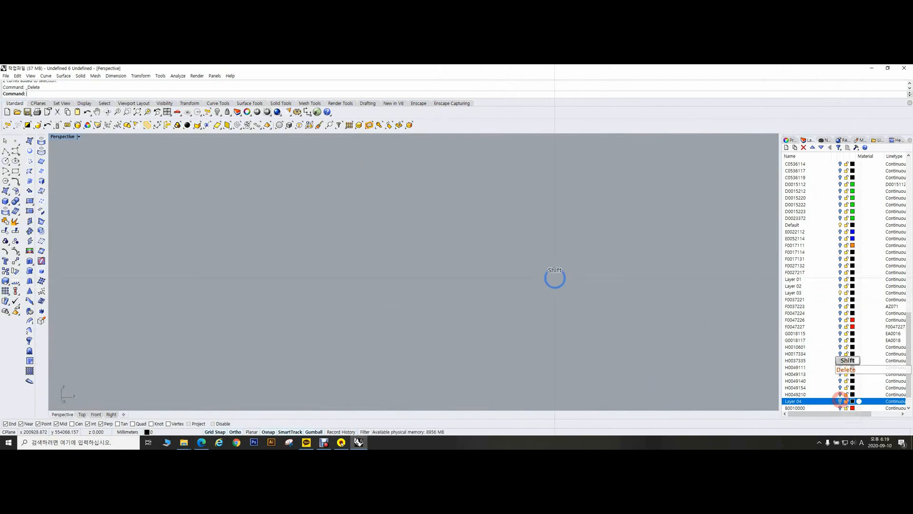
Step: Bring back only the hidden terrain surface with the show-selected command and select it
text(hs)
key(space)
click(465, 288)
key(space)
right_drag(486, 307, 563, 282)
scroll(508, 269, up, 3)
key(super)
click(662, 285)
click(556, 248)
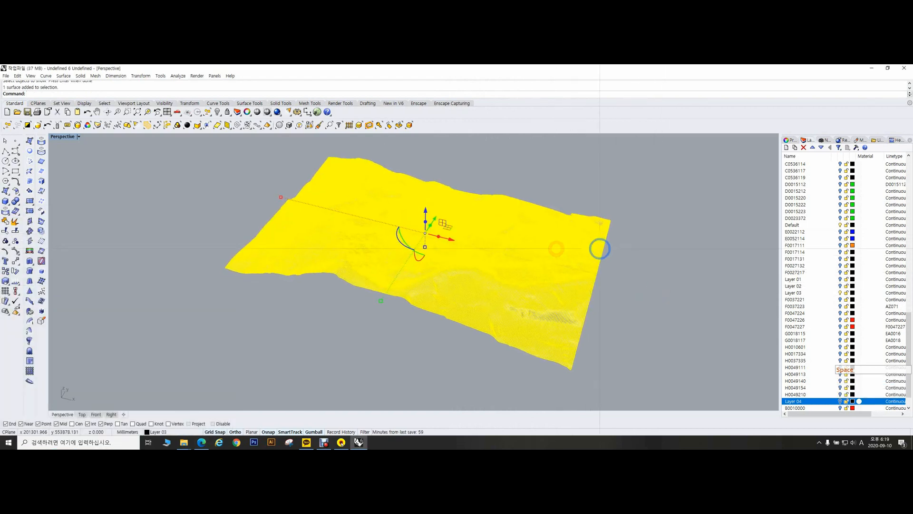
Step: Open Grasshopper and arrange the modelling window side by side with the definition canvas
text(grass)
key(space)
drag(540, 70, 5, 143)
click(377, 78)
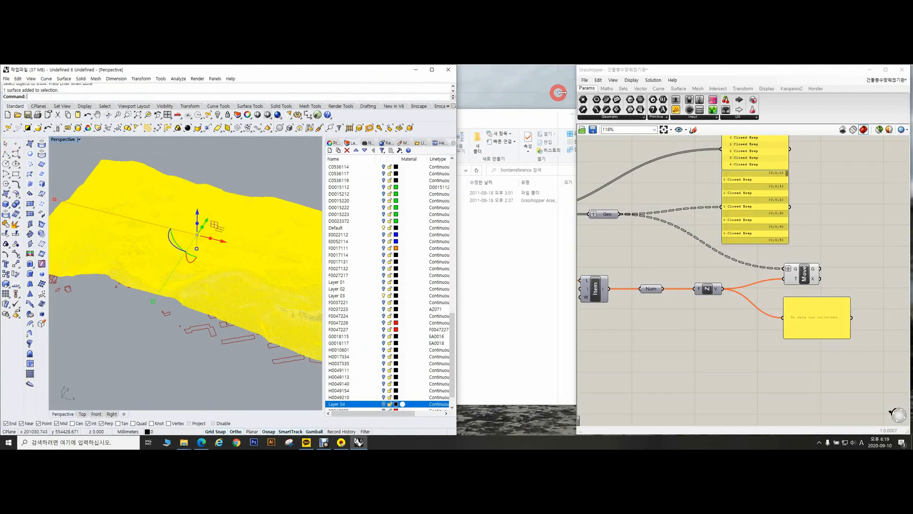
drag(555, 92, 574, 92)
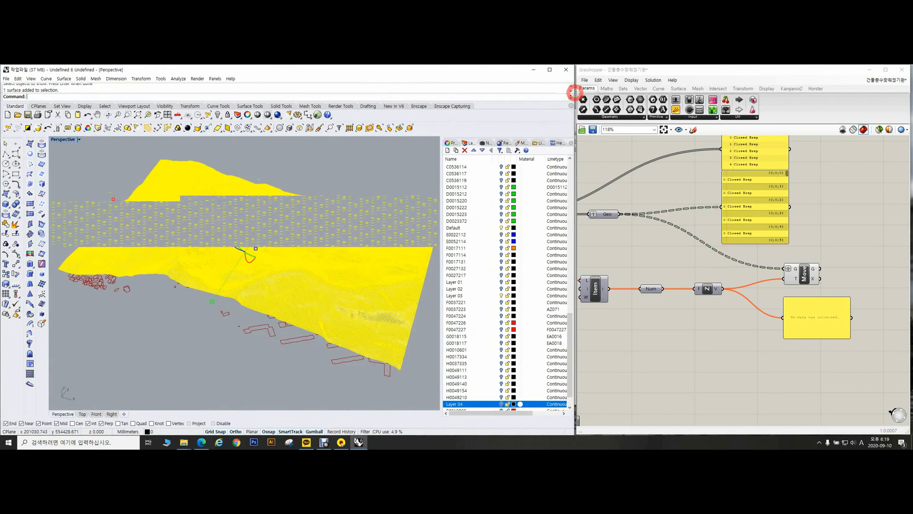
Step: Hide the terrain surface so only the building footprint preview is left in the perspective view
right_drag(293, 202, 360, 250)
scroll(336, 249, up, 5)
scroll(343, 247, down, 8)
scroll(346, 245, up, 2)
text(h)
key(space)
scroll(482, 361, down, 1)
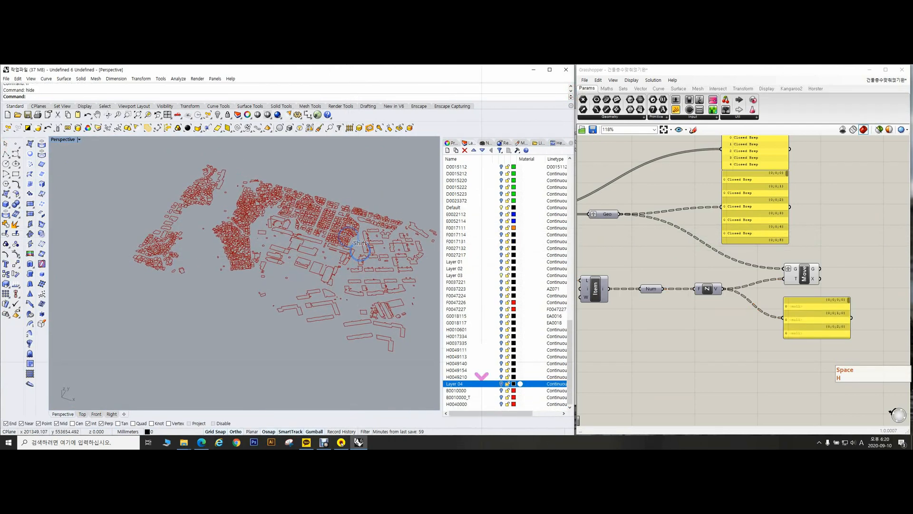
Step: Create a new layer named b1
click(447, 150)
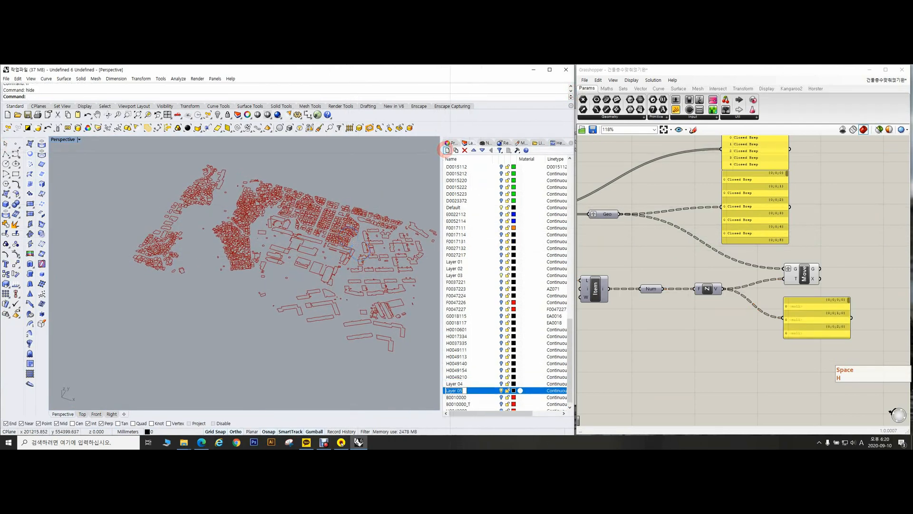
text(b1)
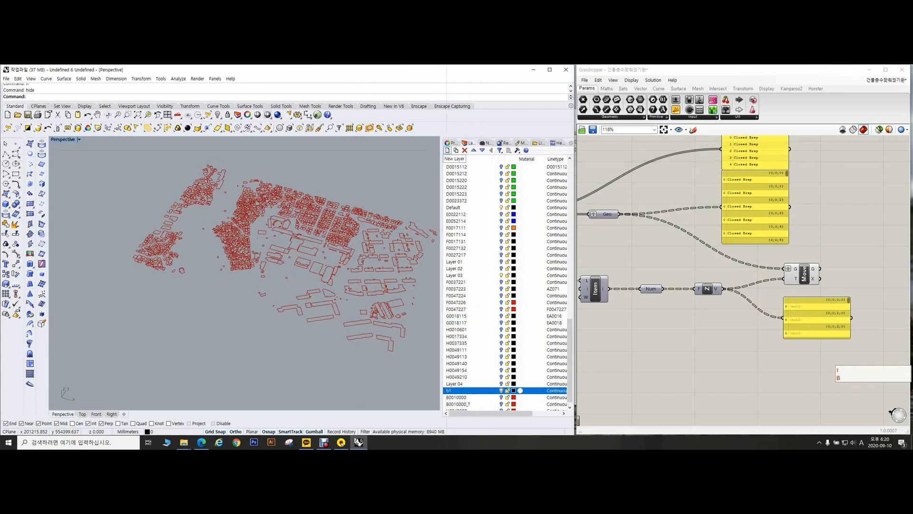
key(Return)
right_drag(402, 175, 394, 173)
Step: Add two more layers below b1 and rename the first of them as b2
click(447, 150)
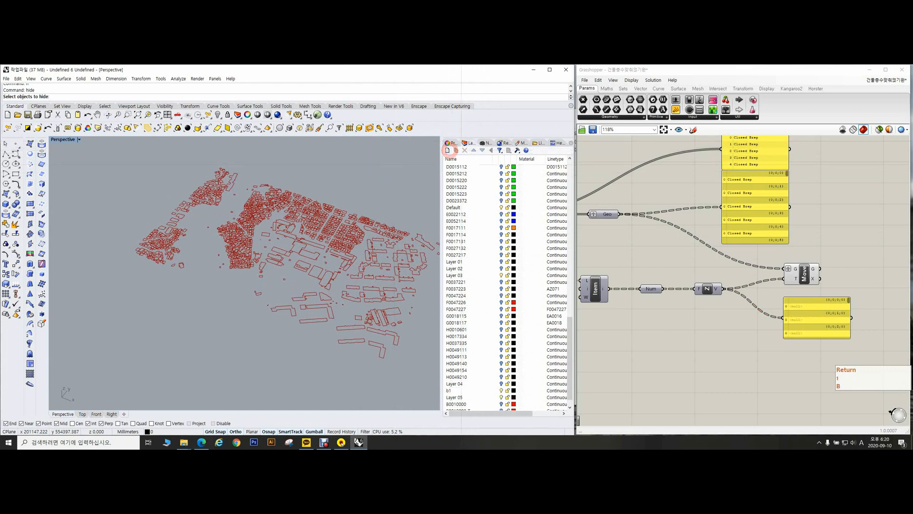
click(448, 150)
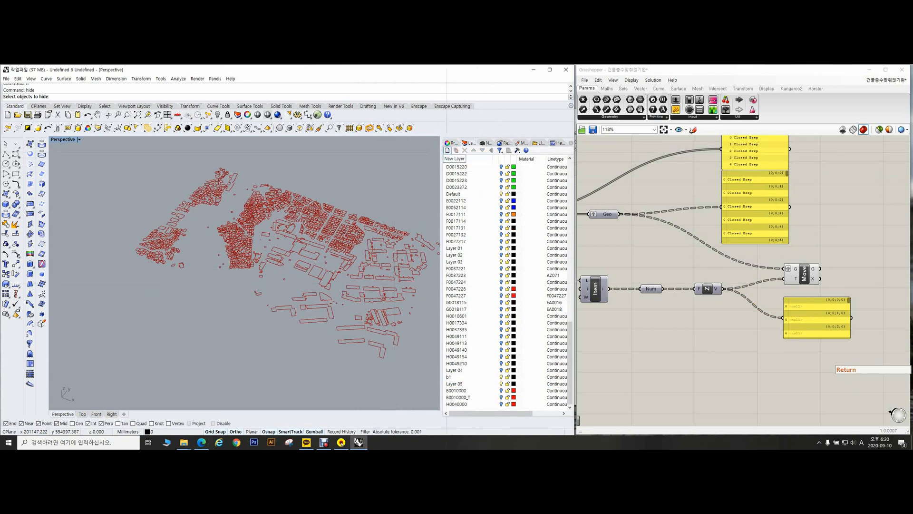
scroll(475, 373, down, 1)
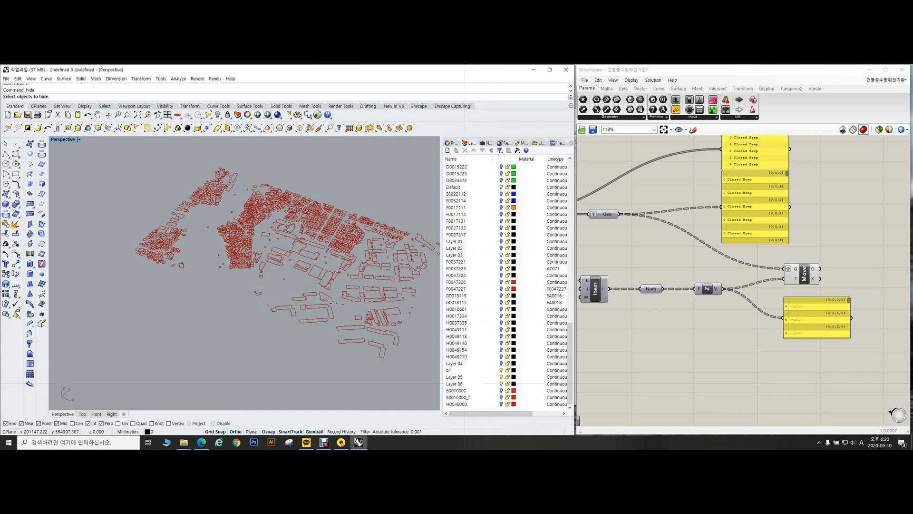
click(458, 377)
right_click(457, 376)
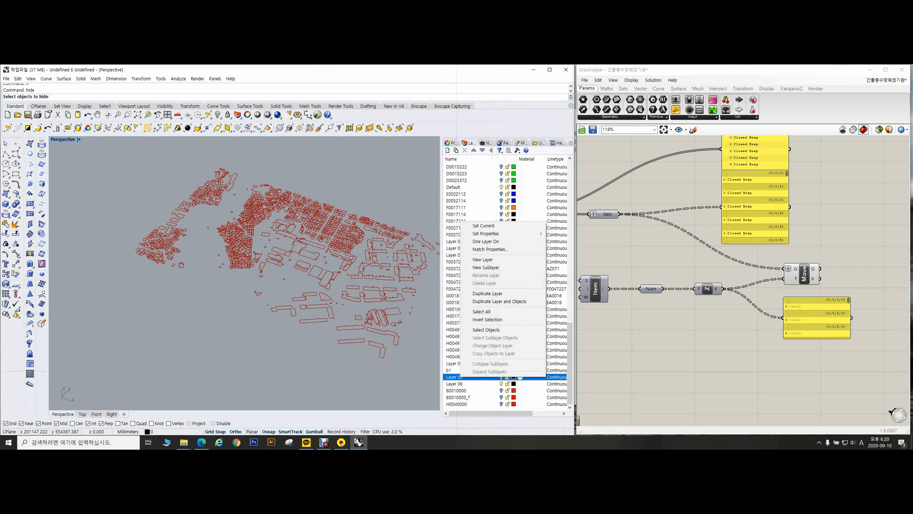
click(455, 369)
right_click(455, 375)
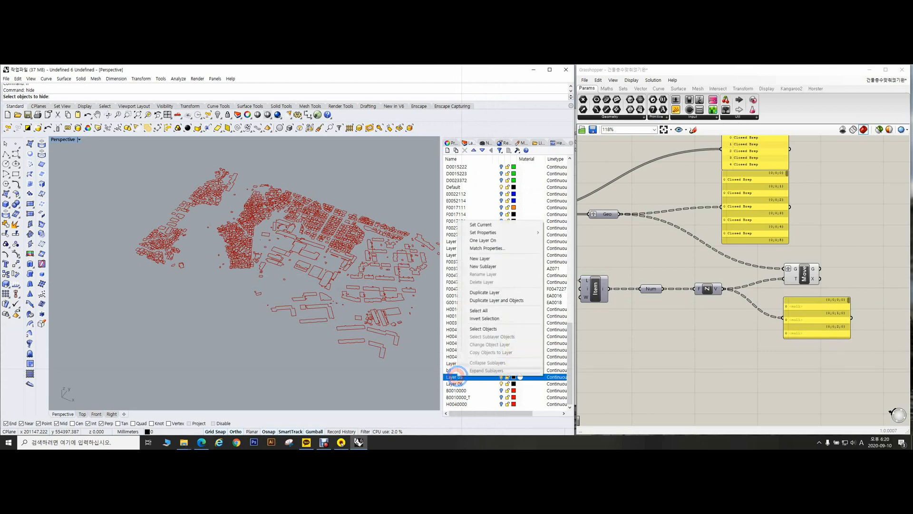
right_drag(343, 337, 357, 325)
key(Escape)
double_click(454, 377)
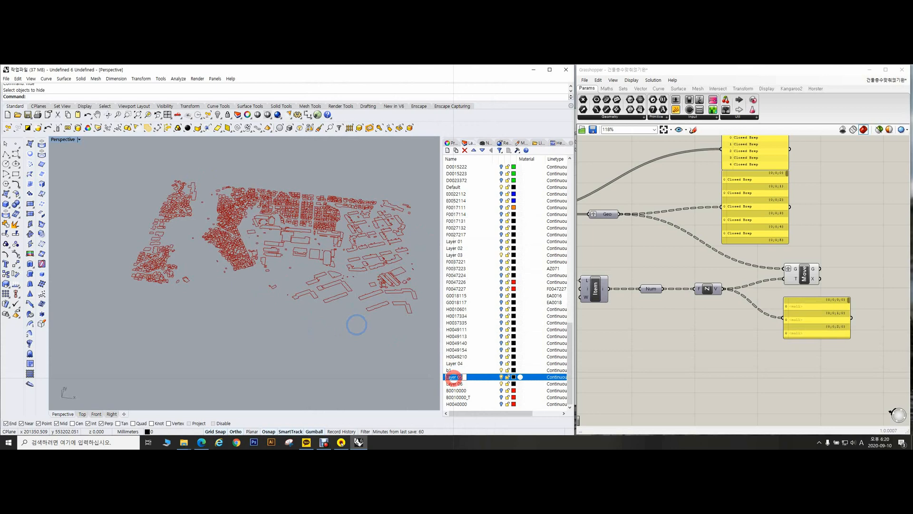
text(b2)
click(390, 369)
Step: Examine the building footprint outlines in the dense house clusters from several angles and distances
right_drag(371, 286, 381, 295)
scroll(285, 235, up, 4)
right_drag(281, 242, 277, 263)
scroll(224, 255, up, 6)
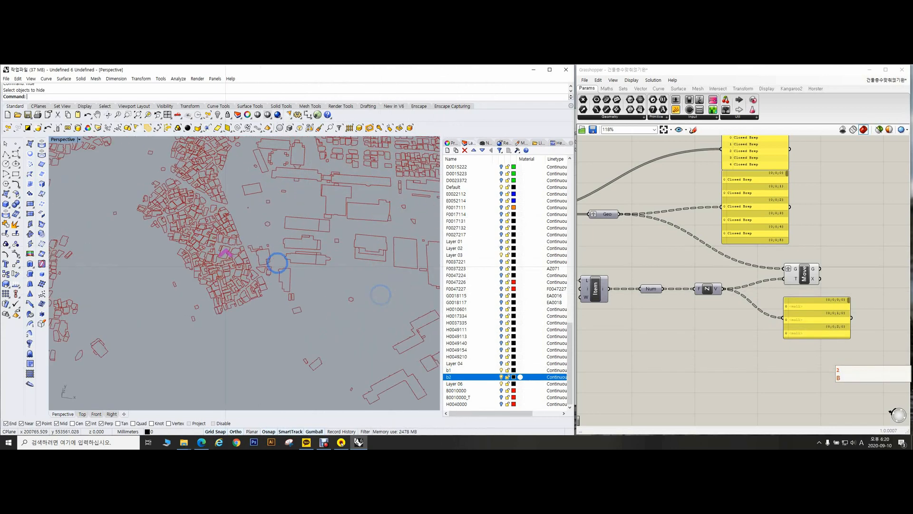
scroll(260, 268, down, 6)
right_drag(287, 310, 304, 284)
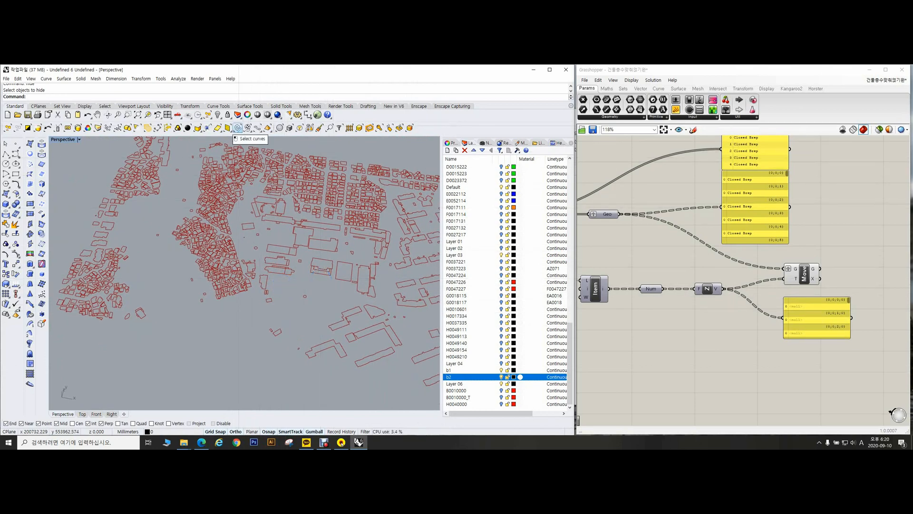
right_drag(269, 219, 233, 237)
scroll(263, 259, up, 4)
scroll(263, 259, down, 4)
scroll(277, 255, up, 4)
scroll(255, 258, up, 2)
scroll(244, 259, down, 2)
click(626, 70)
right_drag(298, 247, 299, 233)
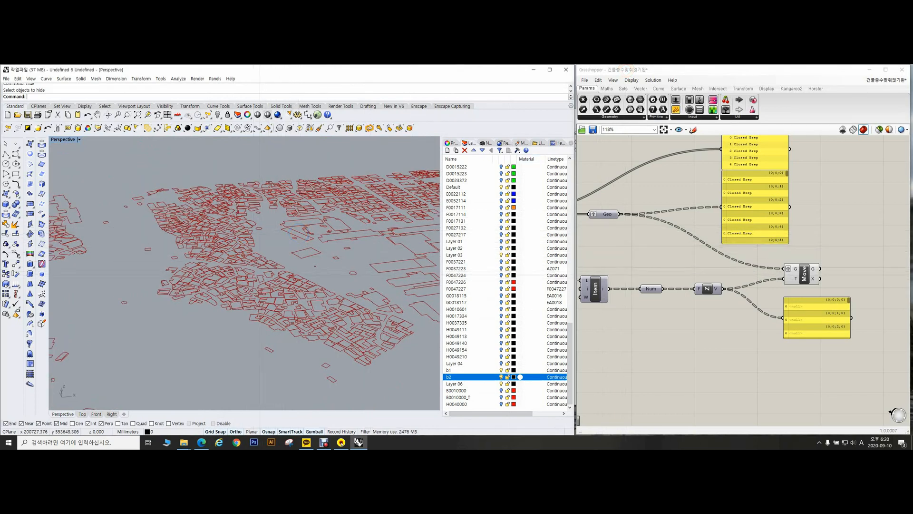
right_drag(272, 255, 233, 259)
right_drag(306, 265, 298, 267)
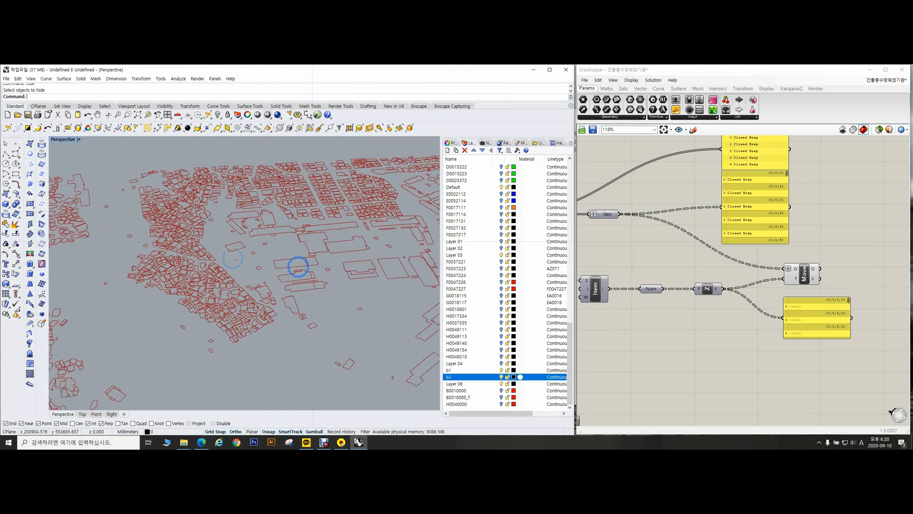
click(324, 235)
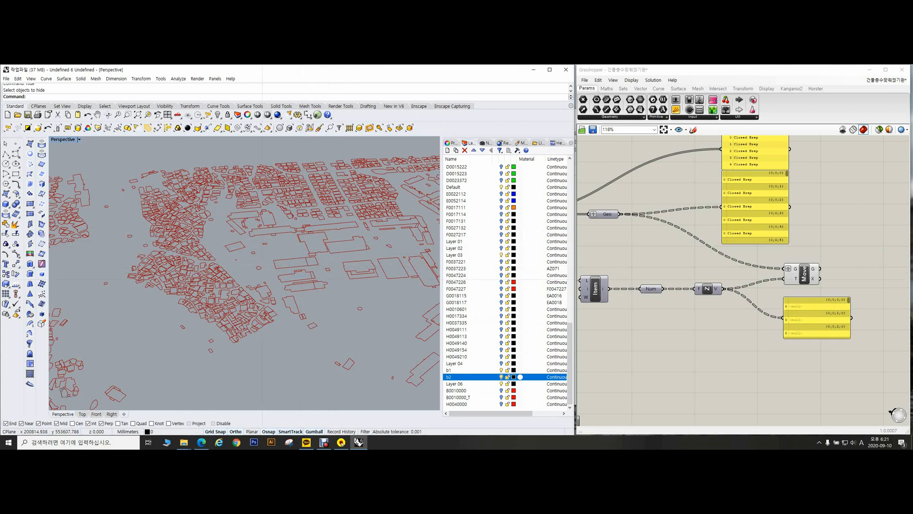
right_drag(210, 290, 249, 262)
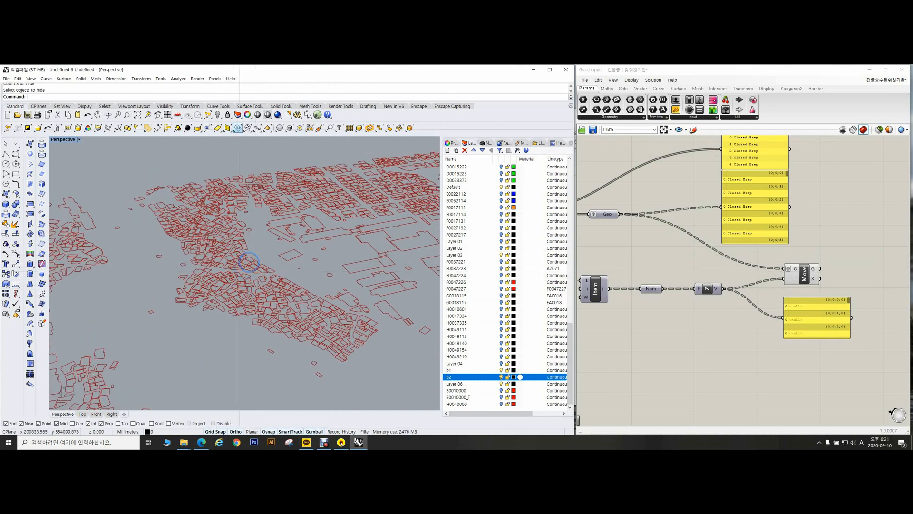
Step: Run Select Short Curves with a maximum curve length of 20, dismissing the licence reminder
click(238, 127)
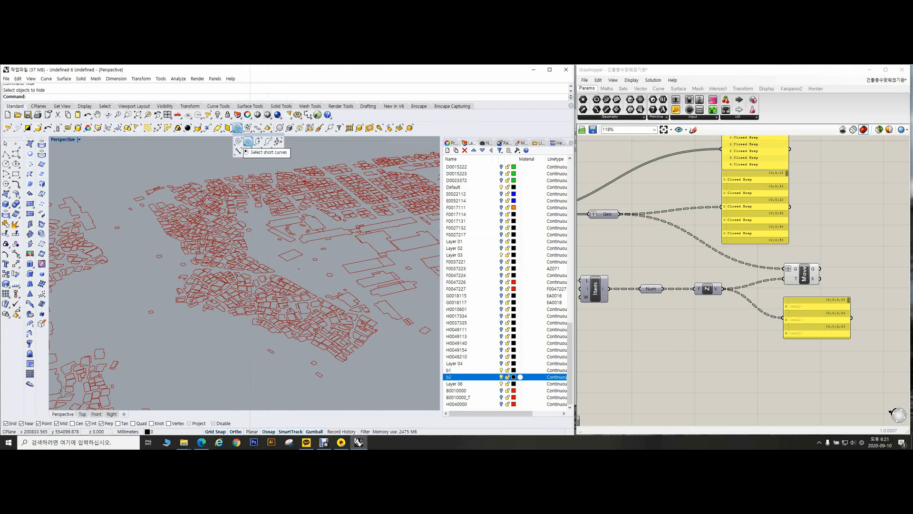
click(248, 142)
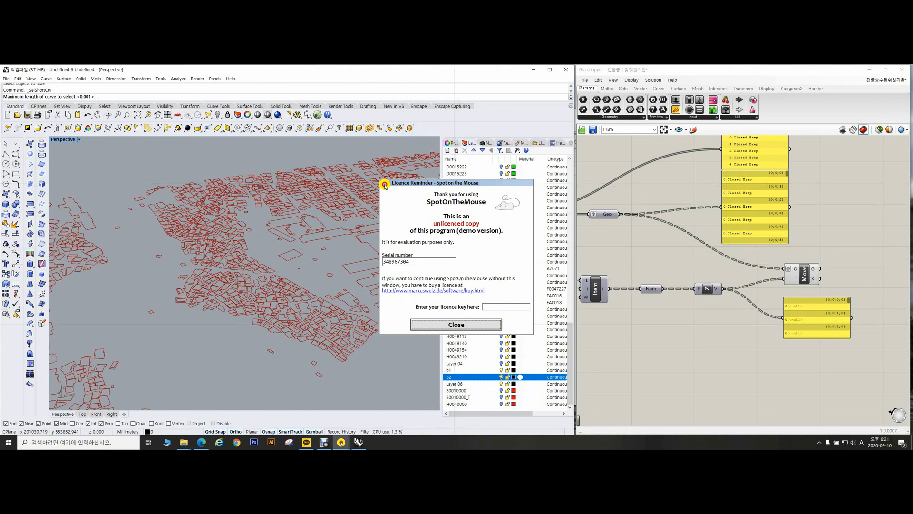
click(451, 324)
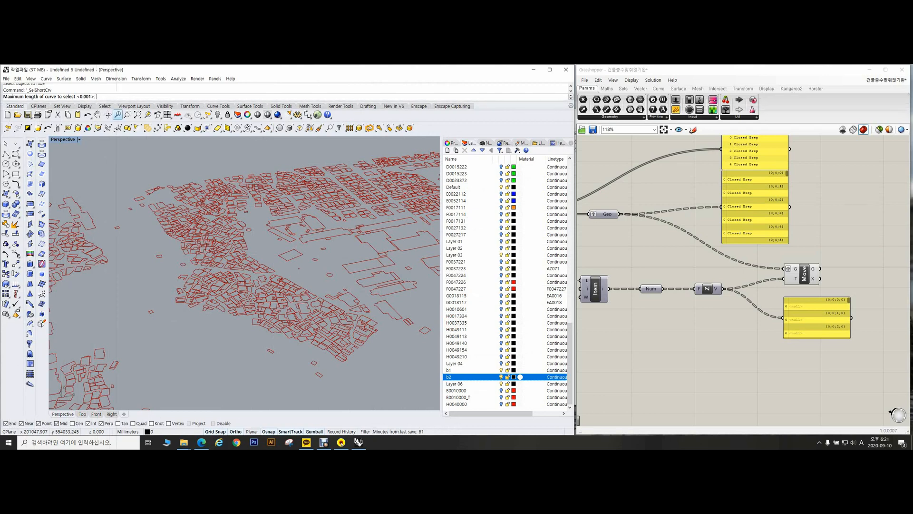
key(KP_0)
key(KP_2)
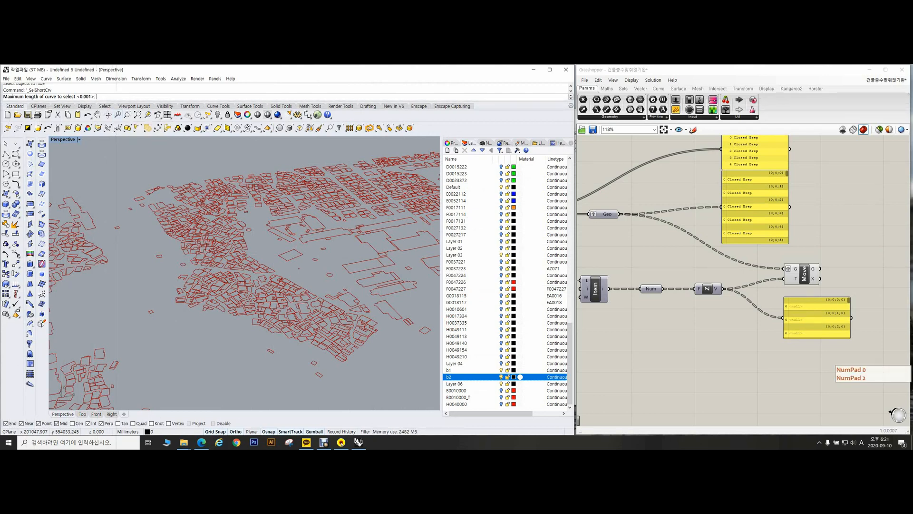
click(111, 96)
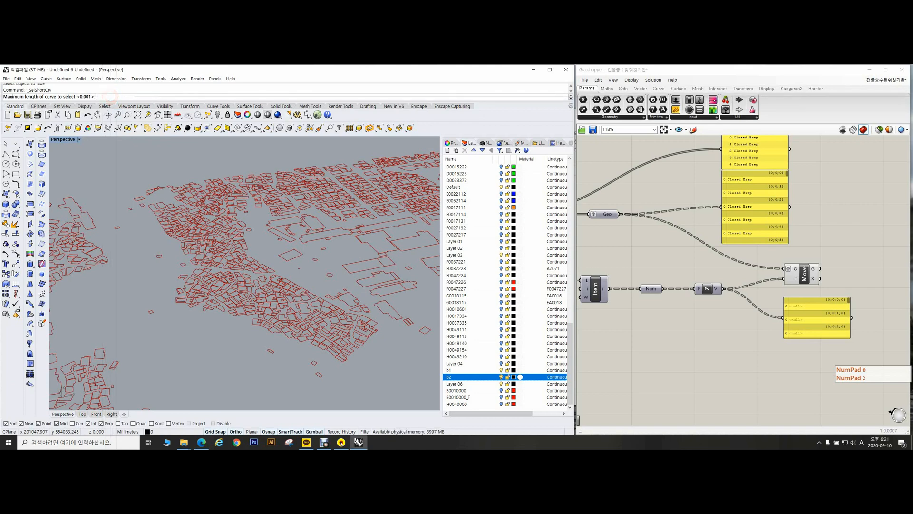
text(20)
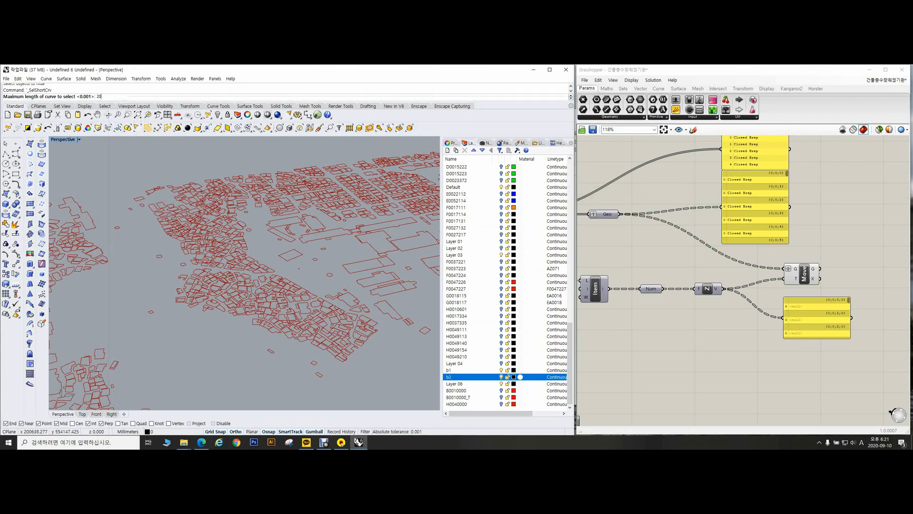
key(Return)
Step: Repeat the short curve selection with a maximum curve length of 100
right_drag(268, 236, 240, 247)
scroll(240, 248, up, 6)
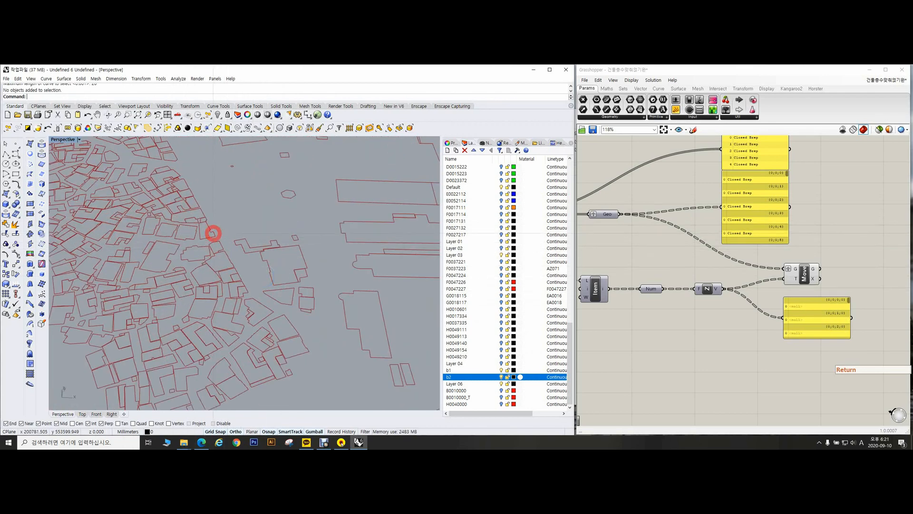
scroll(213, 234, down, 6)
right_drag(212, 234, 264, 232)
scroll(267, 232, down, 2)
key(space)
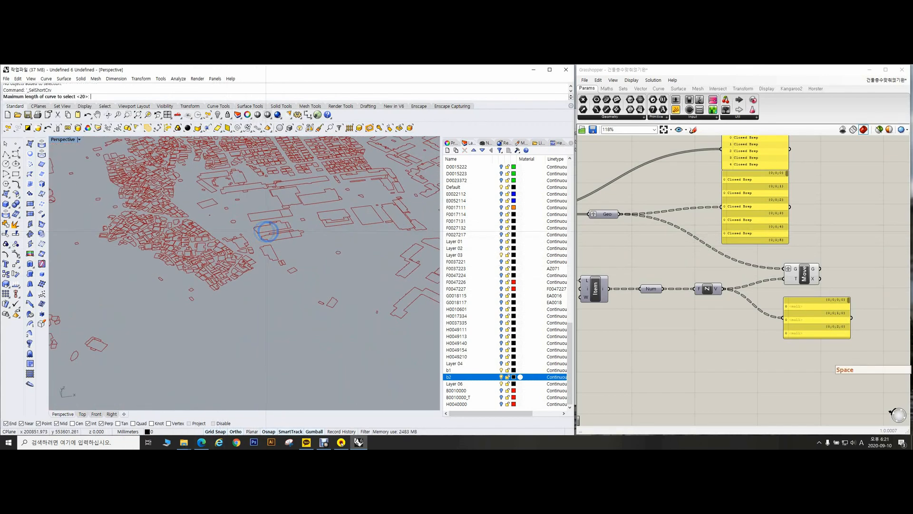
text(100)
key(Return)
right_drag(266, 231, 300, 245)
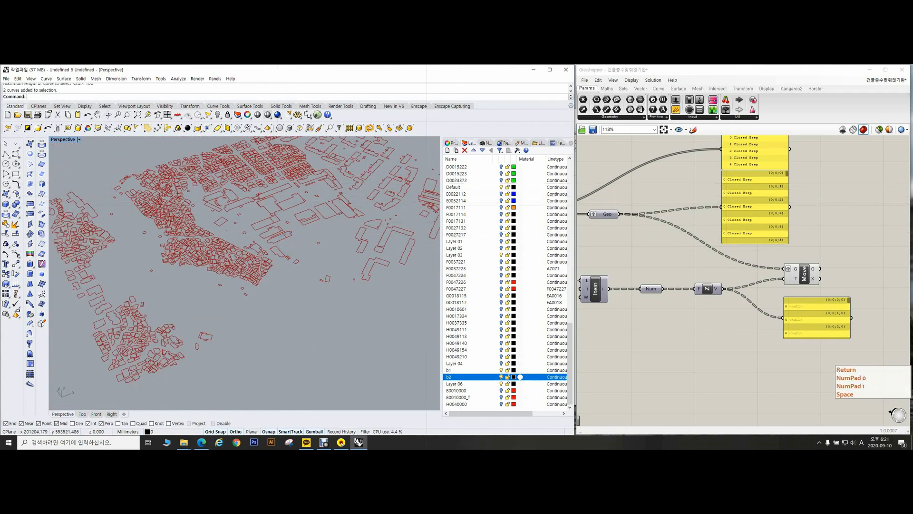
Step: Disable the preview of the footprint curve parameter at the start of the Grasshopper definition
scroll(672, 281, down, 2)
shift+right_drag(656, 251, 795, 262)
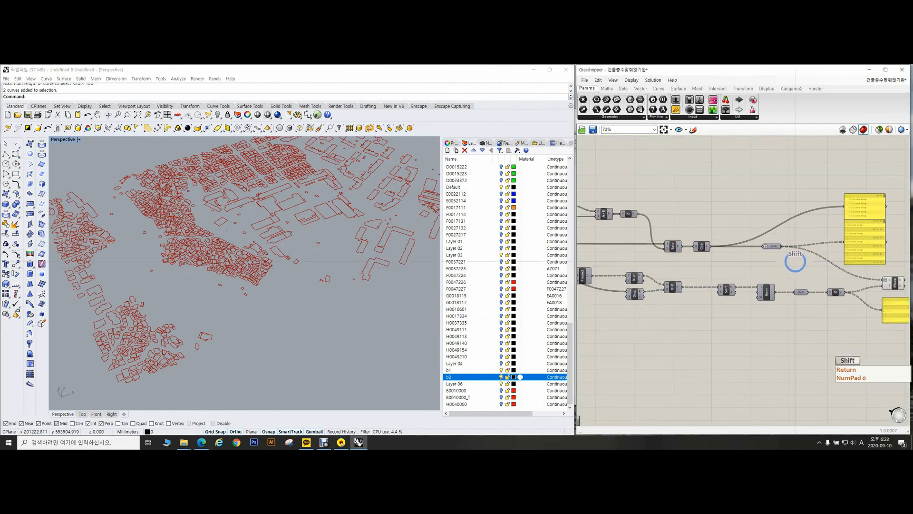
scroll(795, 261, down, 3)
scroll(621, 257, up, 5)
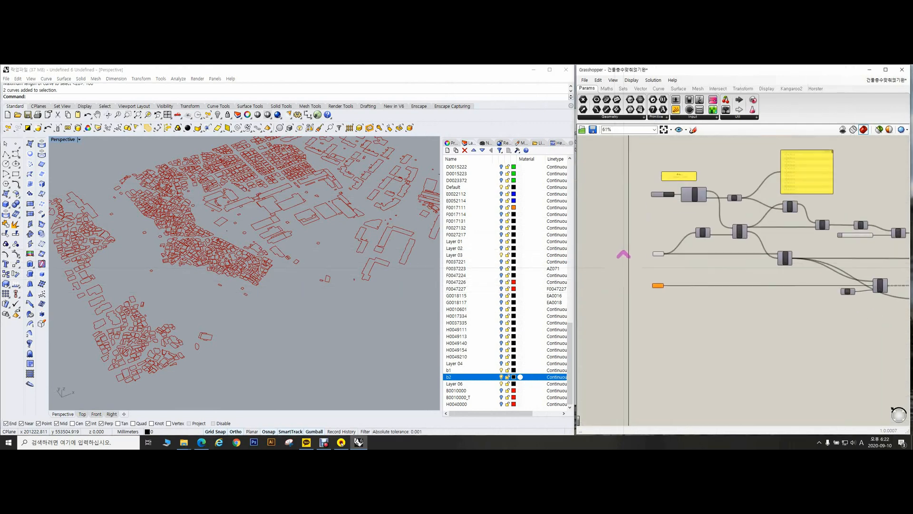
click(704, 275)
click(665, 246)
middle_click(665, 246)
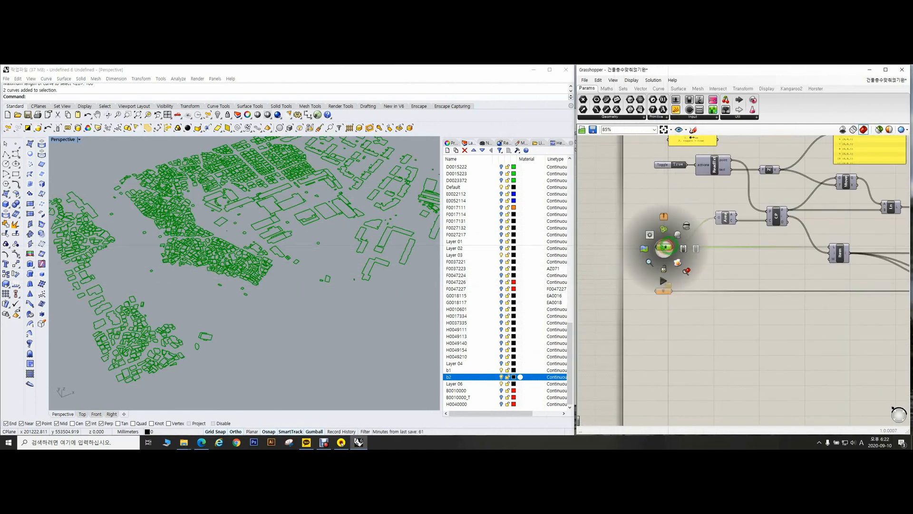
click(686, 221)
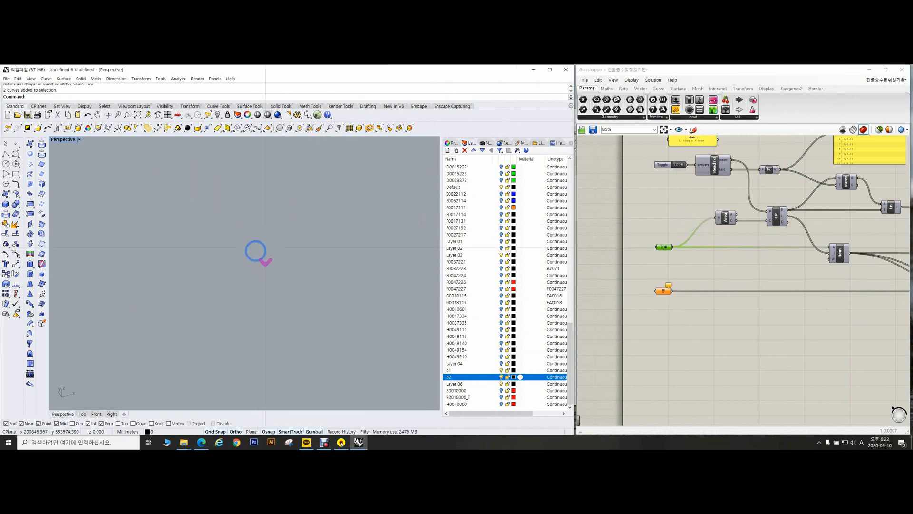
Step: Turn on the building footprint layers from B0014111 through B0014118
scroll(457, 214, up, 20)
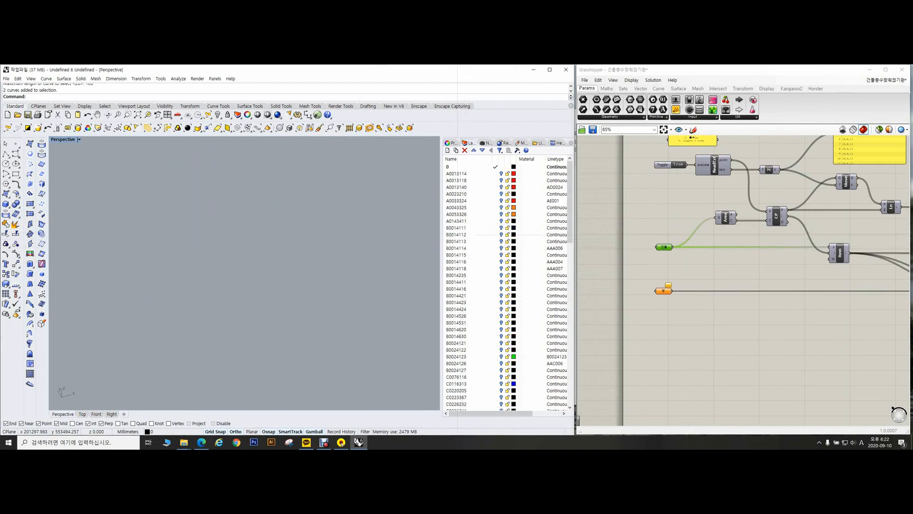
click(457, 228)
shift+click(461, 269)
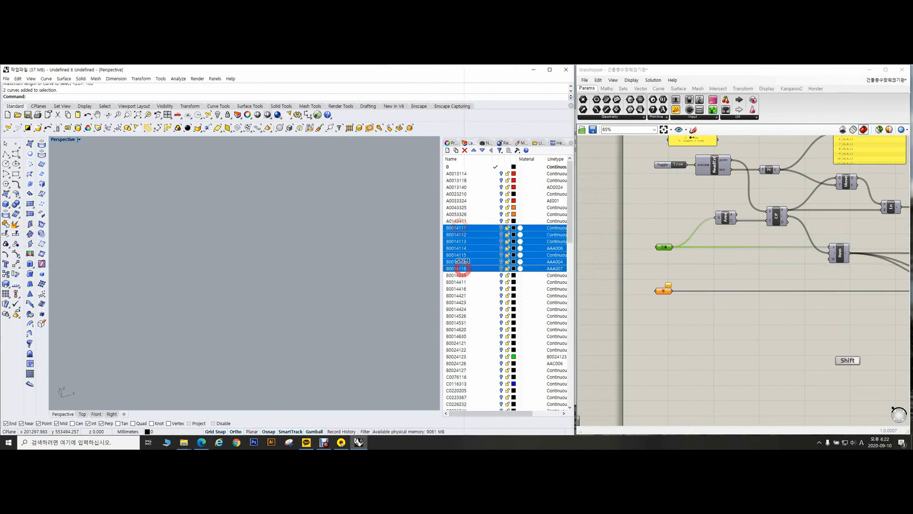
click(501, 227)
click(376, 300)
right_drag(376, 300, 339, 286)
shift+right_drag(339, 234, 339, 260)
scroll(350, 252, up, 2)
Step: Turn on the footprint curve parameter's preview, view the outlines over the whole site, and turn the preview off again
click(752, 315)
middle_drag(665, 247, 680, 233)
right_drag(351, 280, 321, 267)
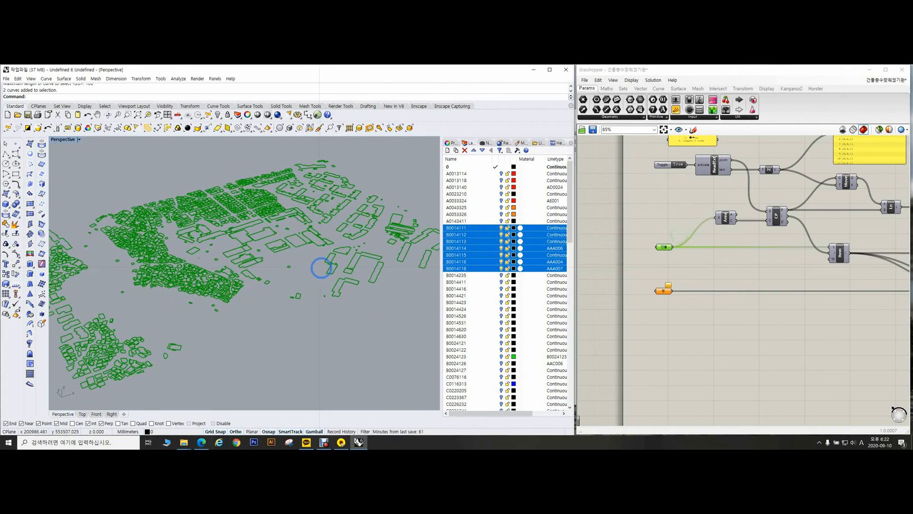
middle_click(348, 245)
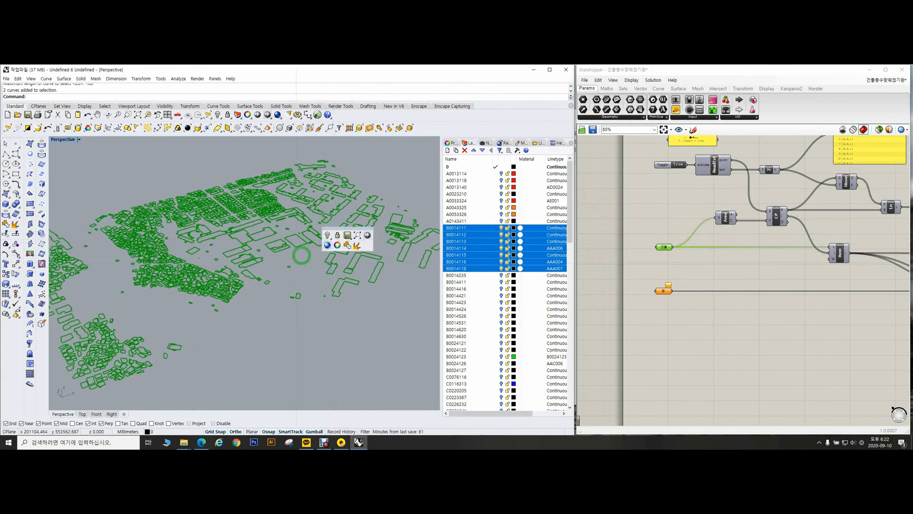
right_drag(294, 252, 243, 259)
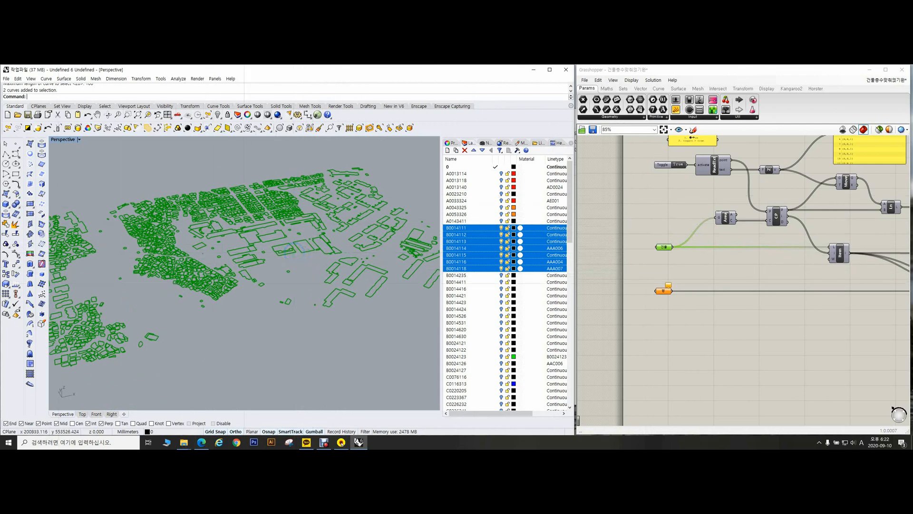
middle_click(664, 246)
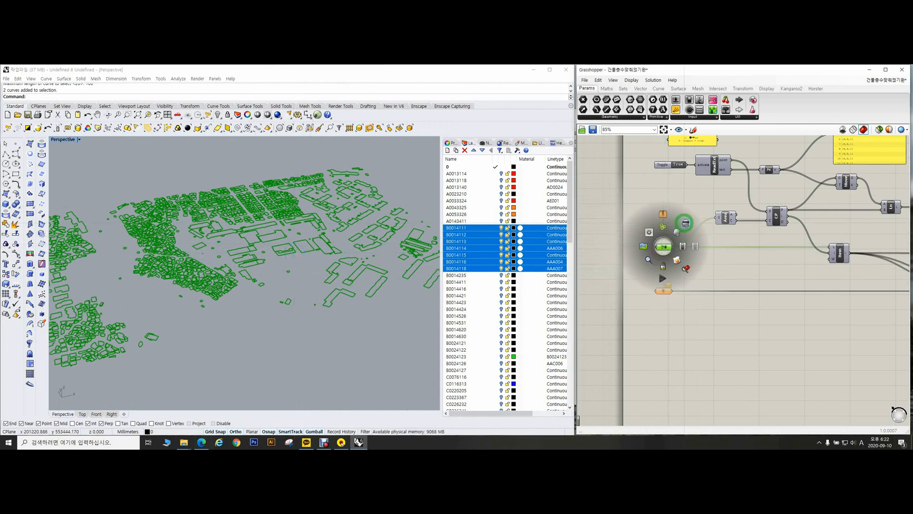
click(684, 223)
Step: Measure the outline length of a small house footprint at the edge of the dense cluster with the Length command
right_drag(264, 249, 287, 249)
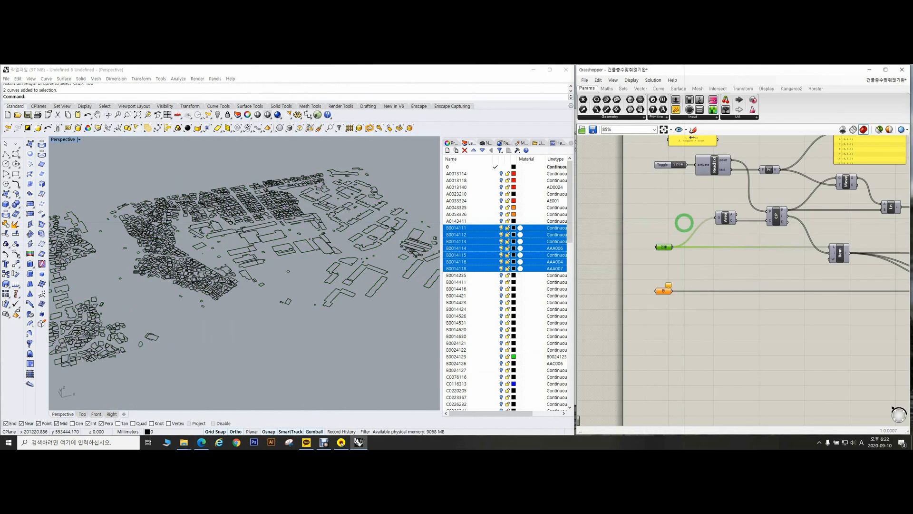
mouse_move(264, 250)
right_down()
mouse_move(287, 250)
mouse_move(326, 273)
mouse_move(320, 265)
mouse_move(244, 294)
mouse_move(260, 252)
right_up()
scroll(320, 250, up, 4)
scroll(244, 293, up, 1)
scroll(244, 294, up, 1)
mouse_move(260, 248)
right_down()
mouse_move(227, 242)
mouse_move(259, 230)
right_up()
scroll(201, 242, up, 4)
click(185, 246)
text(length)
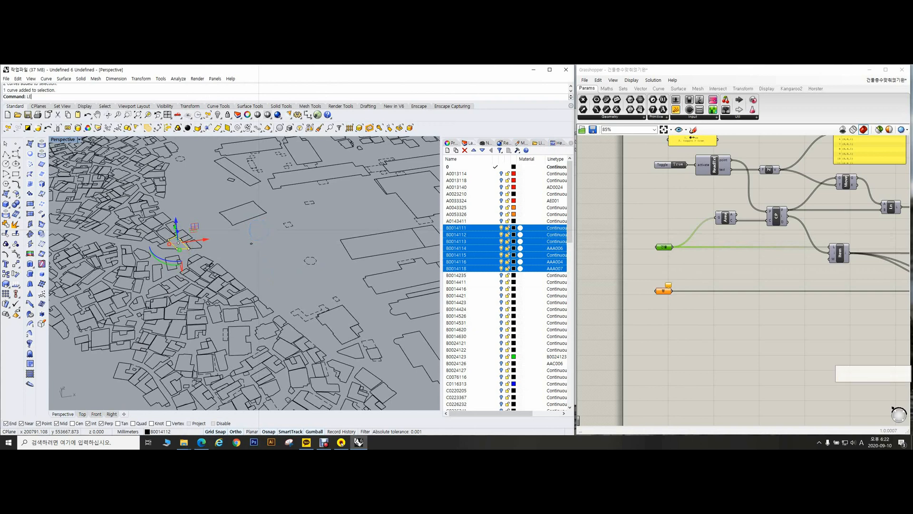
key(Return)
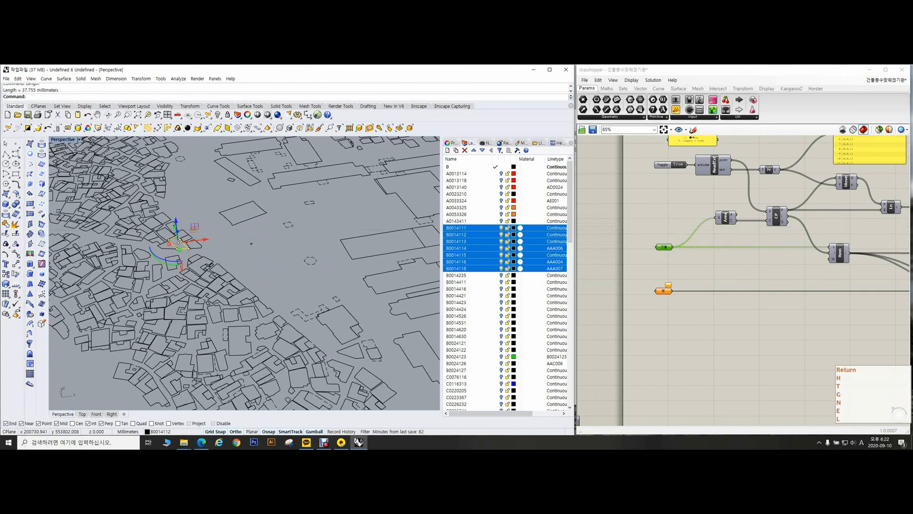
Step: Measure the outline lengths of two more footprints at the upper end of the dense house cluster
right_drag(181, 198, 255, 247)
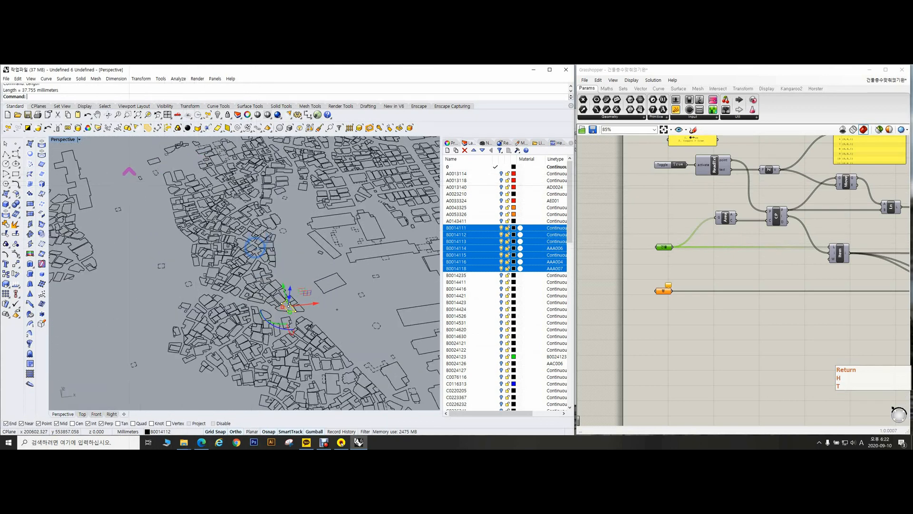
click(181, 171)
key(space)
click(167, 172)
key(space)
right_drag(172, 176, 305, 232)
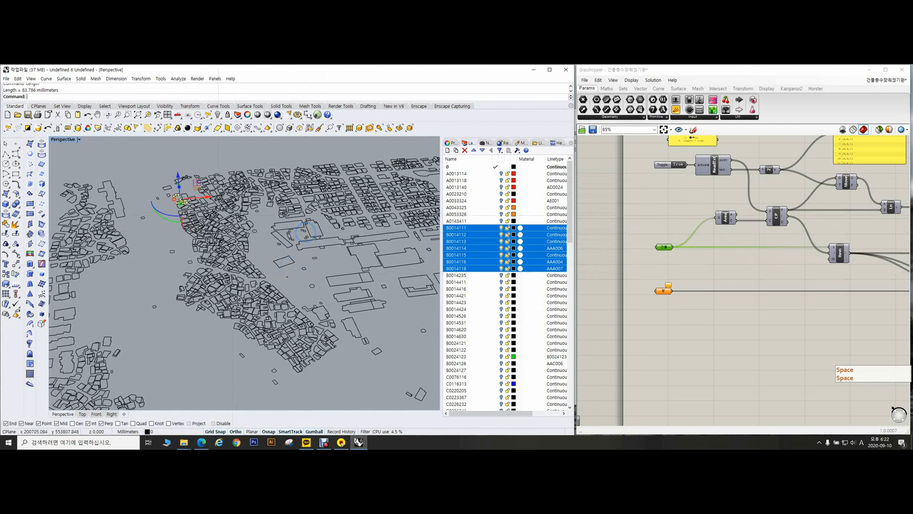
Step: Run Select Short Curves with a maximum length of 100 and check which footprints are selected across the site
click(239, 128)
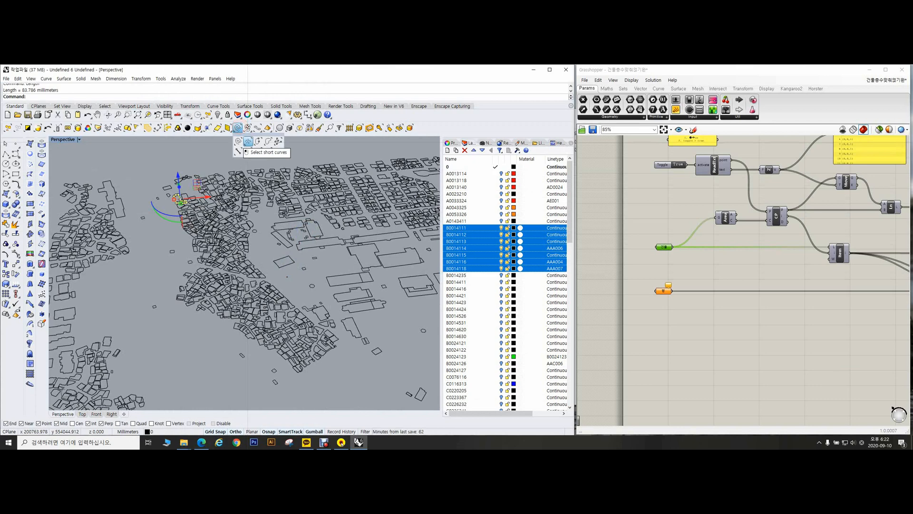
click(248, 141)
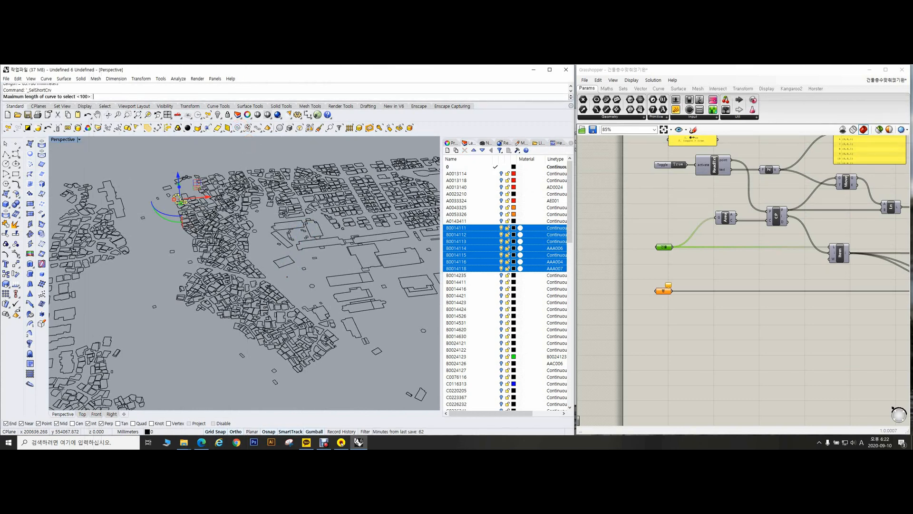
text(100)
key(Return)
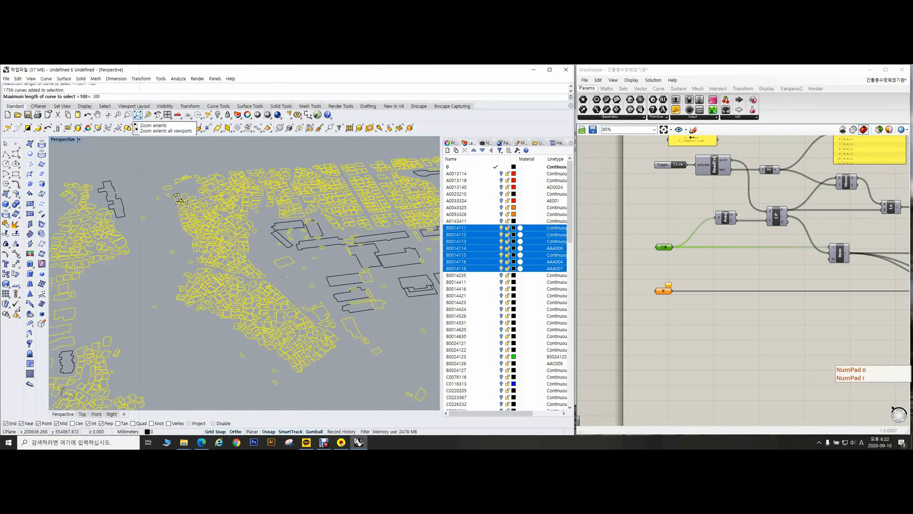
key(Return)
scroll(299, 266, down, 5)
right_drag(299, 266, 284, 284)
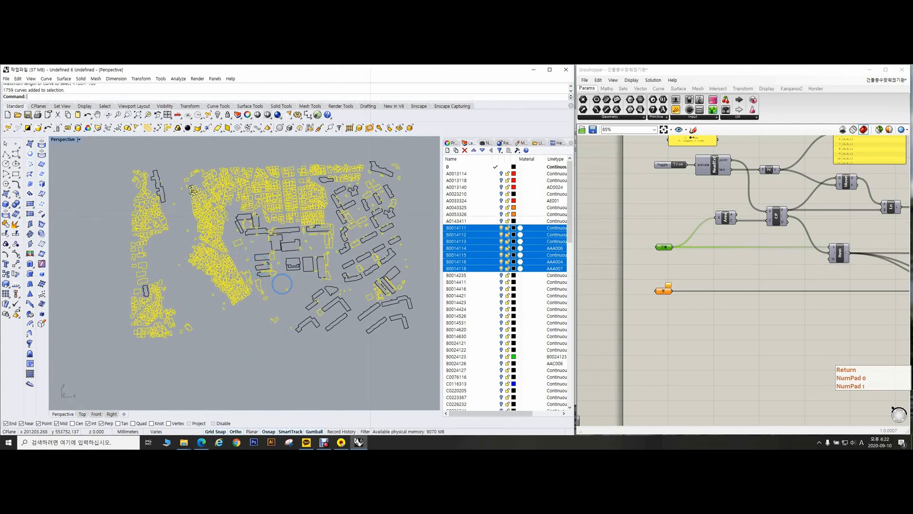
scroll(390, 191, up, 1)
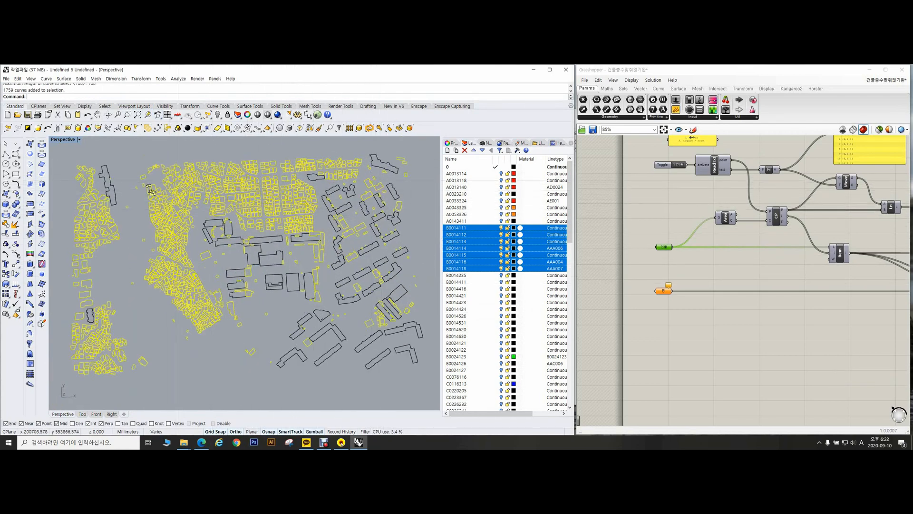
right_drag(150, 277, 154, 262)
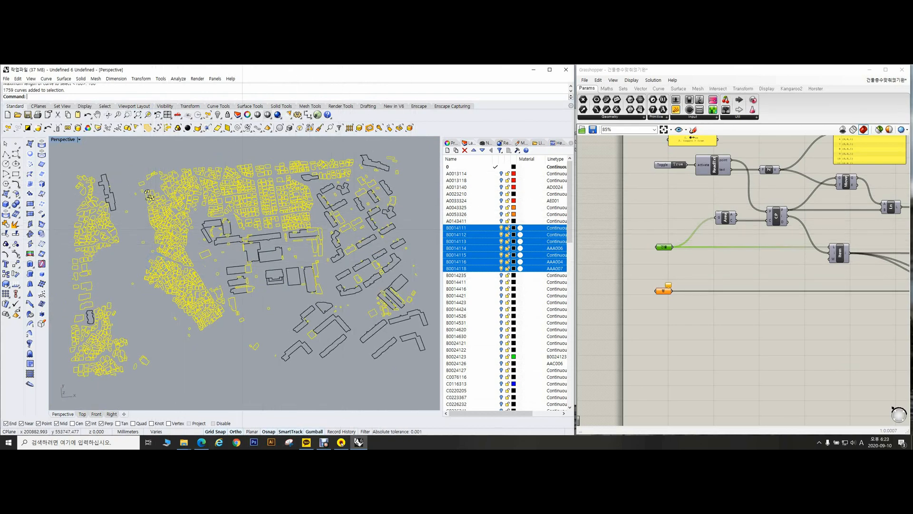
Step: Clear the selection and repeat Select Short Curves with a maximum curve length of 80
click(187, 154)
key(space)
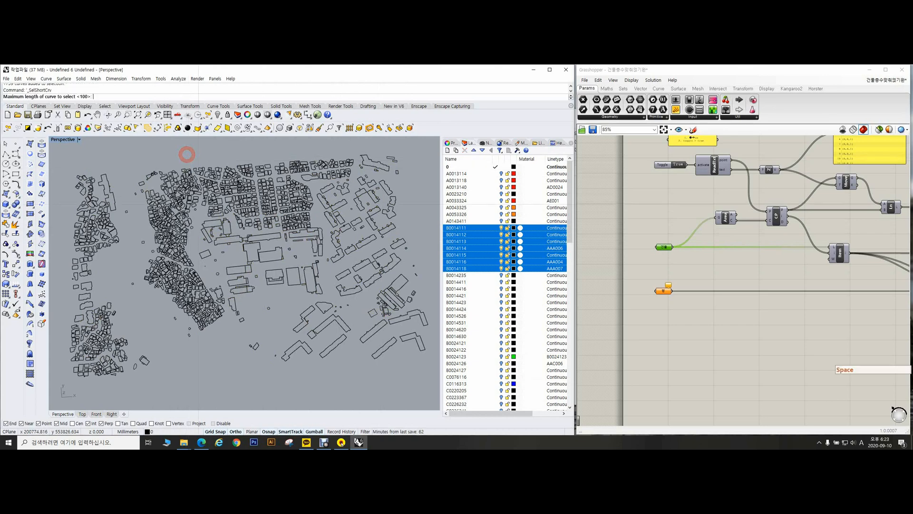
text(890)
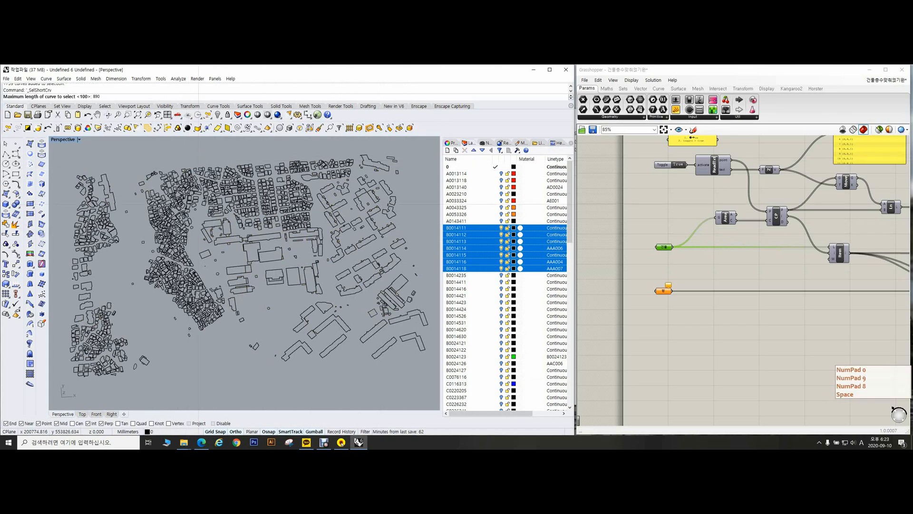
key(BackSpace)
key(BackSpace)
key(BackSpace)
text(80)
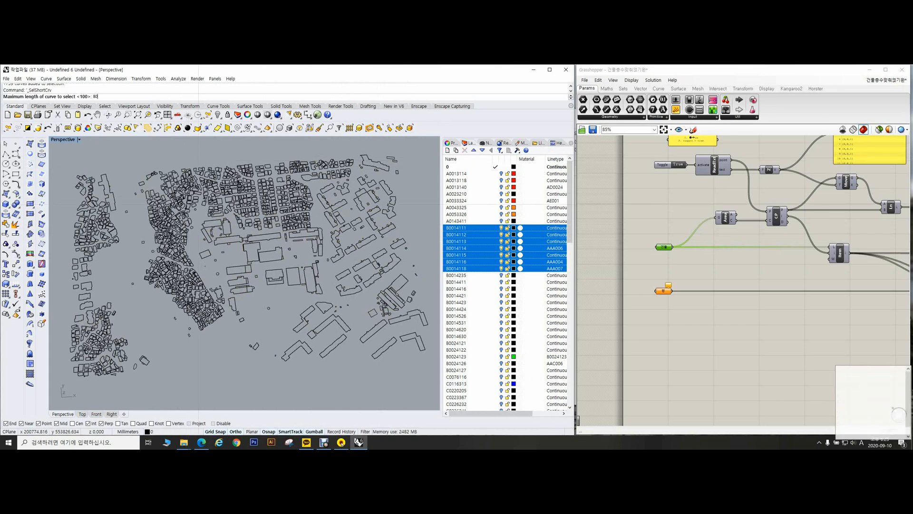
key(Return)
right_drag(284, 259, 295, 244)
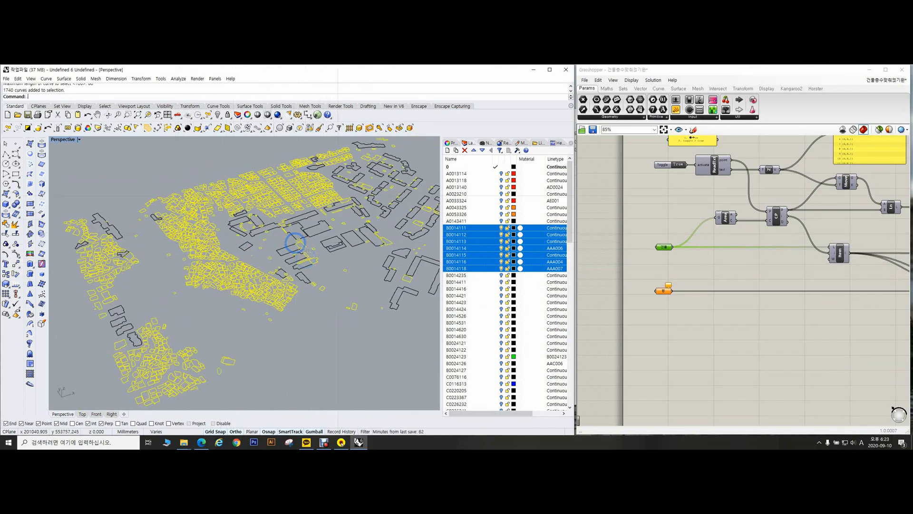
Step: Move the selected short footprint curves to layer b1 and hide that layer
scroll(471, 333, down, 10)
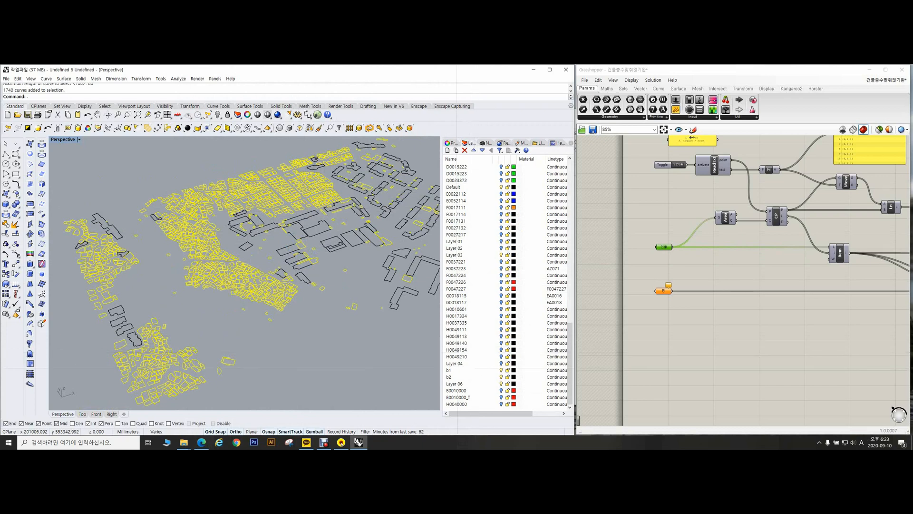
right_click(458, 369)
click(495, 337)
right_drag(310, 273, 244, 279)
click(501, 370)
Step: Select all the remaining long footprint curves and move them to layer b2
scroll(297, 287, down, 3)
scroll(212, 288, down, 3)
drag(372, 345, 99, 199)
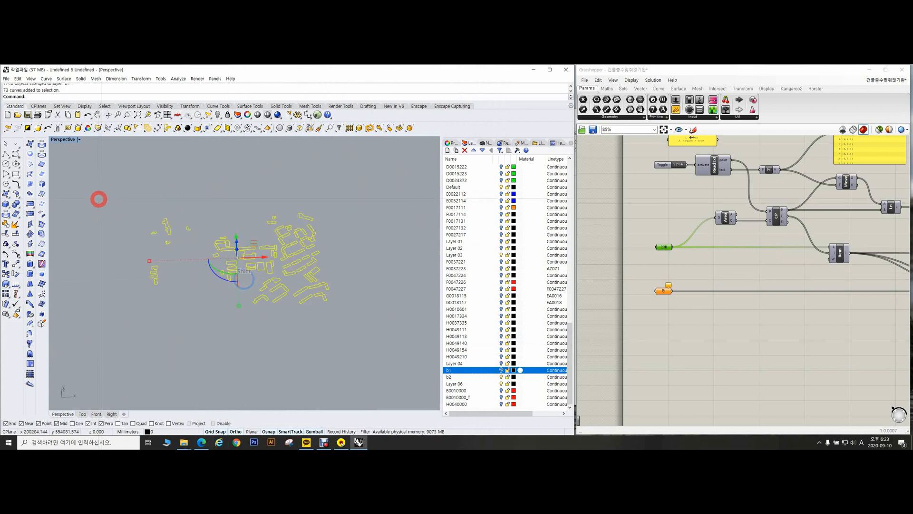
right_click(450, 377)
click(489, 346)
Step: Show layer b1 again and switch layer b2 off and on to check how the footprints are divided
right_drag(342, 264, 336, 260)
click(502, 370)
click(501, 377)
click(501, 377)
click(502, 377)
click(502, 377)
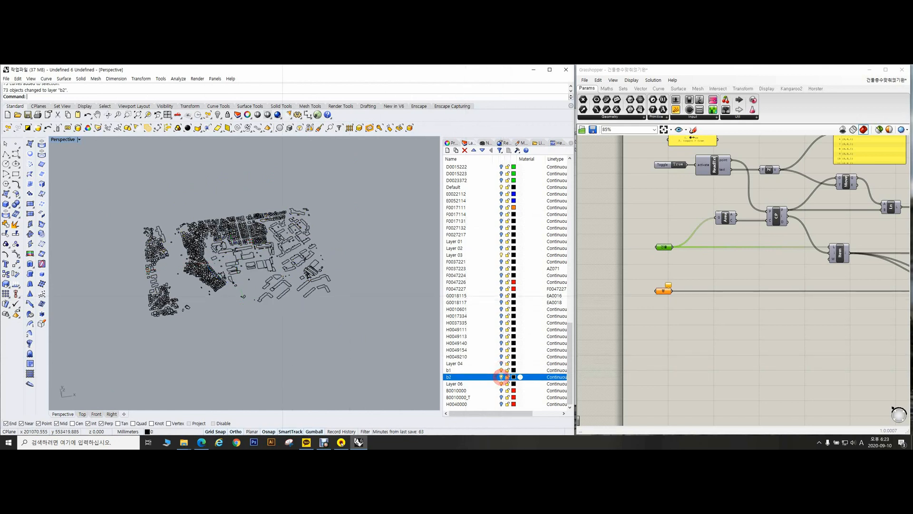
shift+right_drag(300, 297, 318, 300)
Step: Select all objects on layer b1 and compare them with the unselected large footprints
right_click(467, 370)
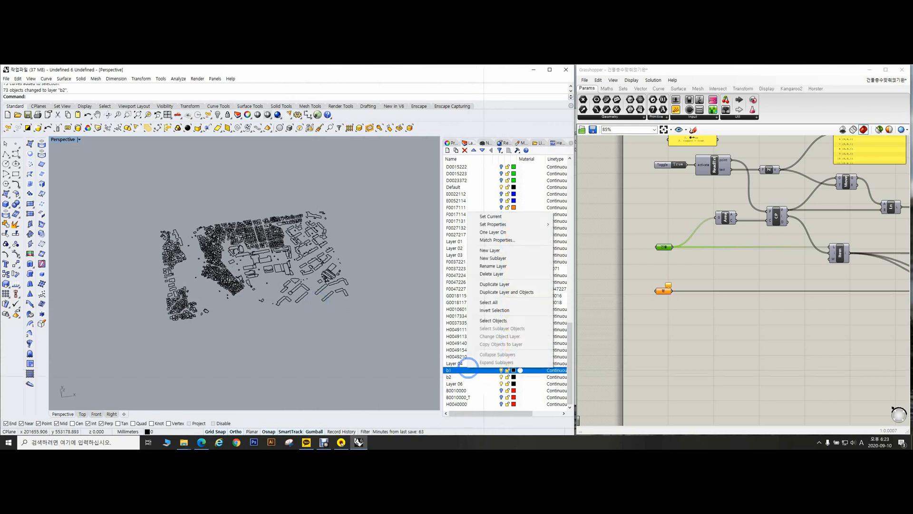
click(493, 321)
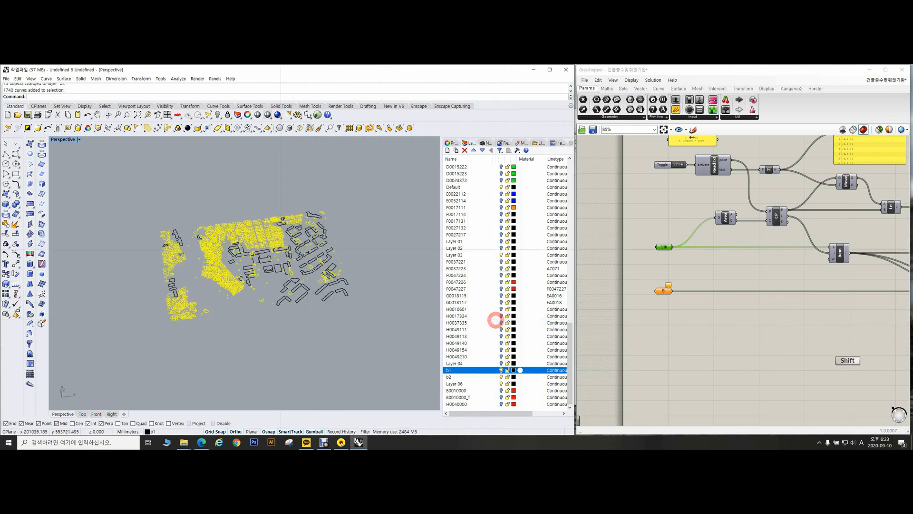
right_drag(758, 267, 712, 266)
scroll(712, 265, down, 5)
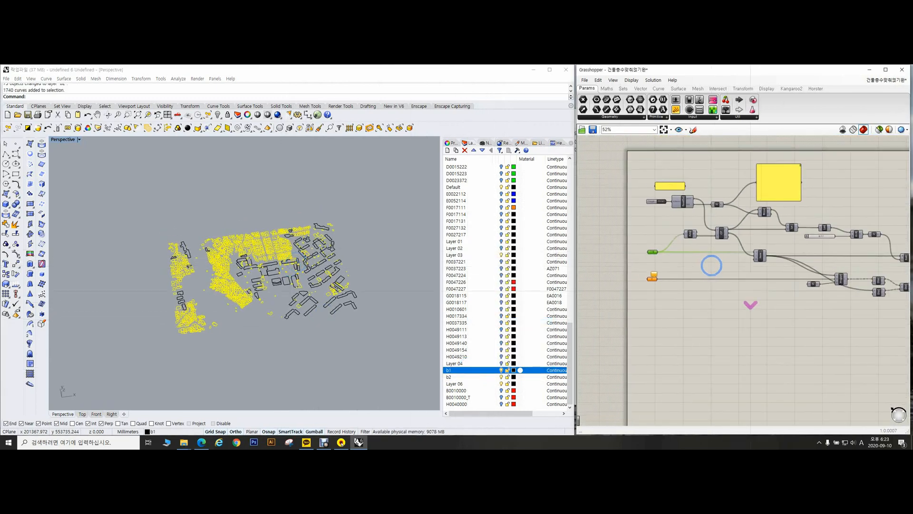
scroll(697, 257, up, 2)
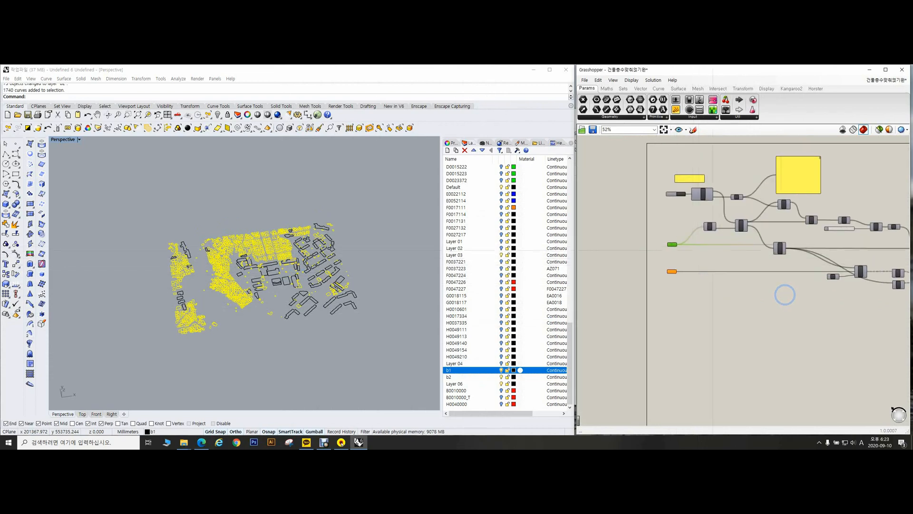
scroll(245, 240, up, 5)
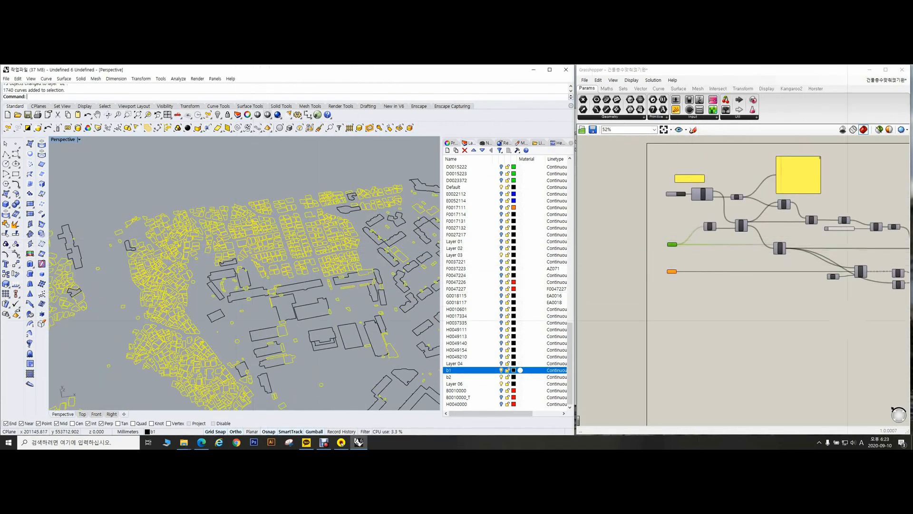
Step: Add a number slider with the value 3.5 below the 4.0 slider that feeds the multiplication component
scroll(726, 336, up, 5)
double_click(731, 267)
text(3.58)
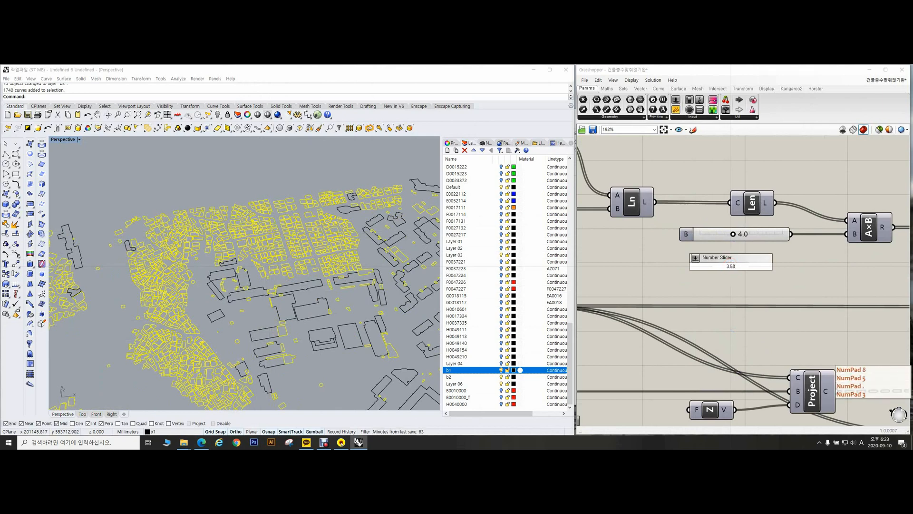
key(BackSpace)
key(Return)
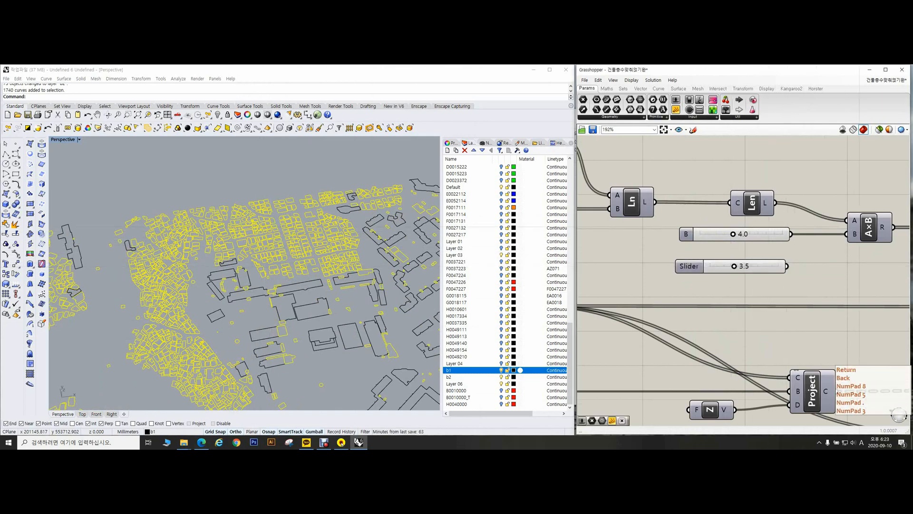
Step: Hide layer b1 to view the large footprints alone, and select the 4.0 slider feeding the multiplication component
shift+right_drag(352, 330, 317, 292)
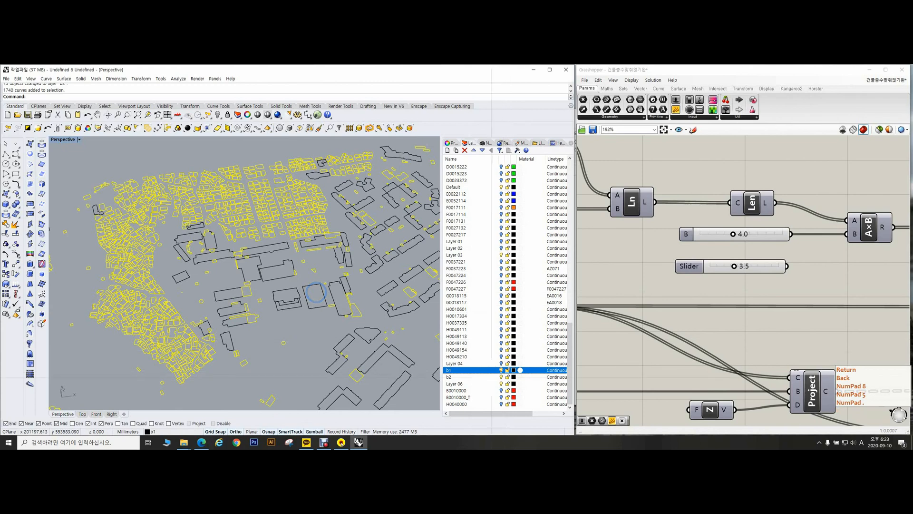
click(501, 370)
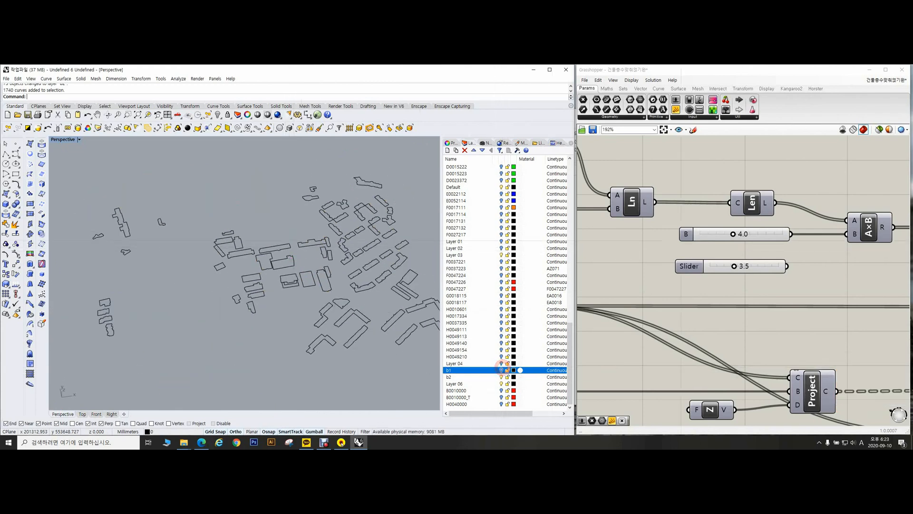
click(761, 237)
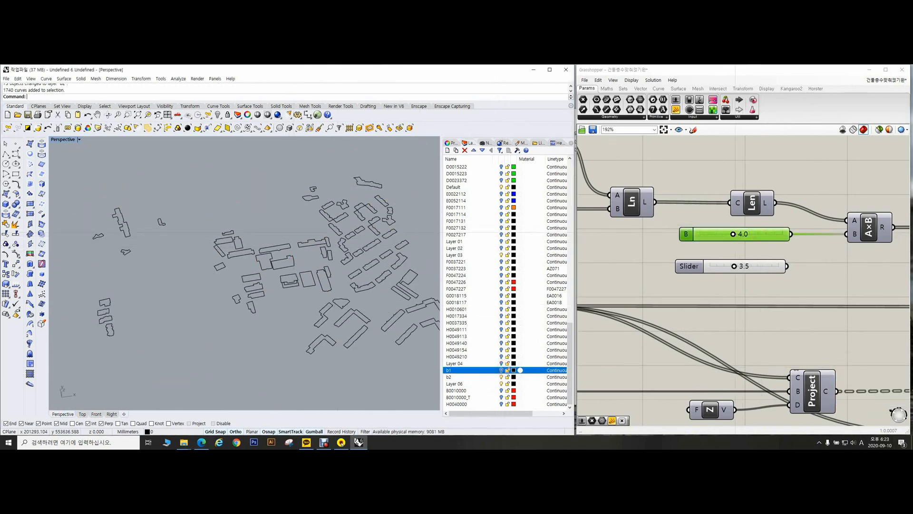
scroll(724, 261, down, 4)
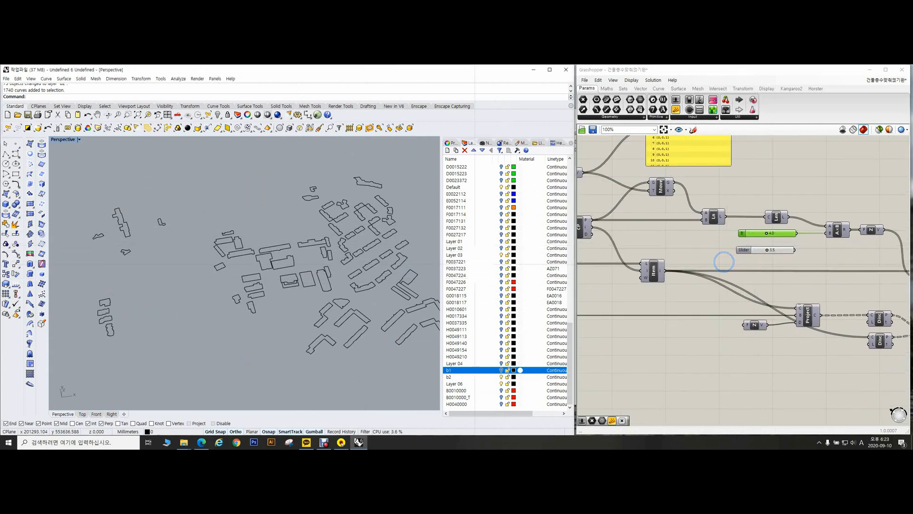
right_drag(332, 284, 300, 274)
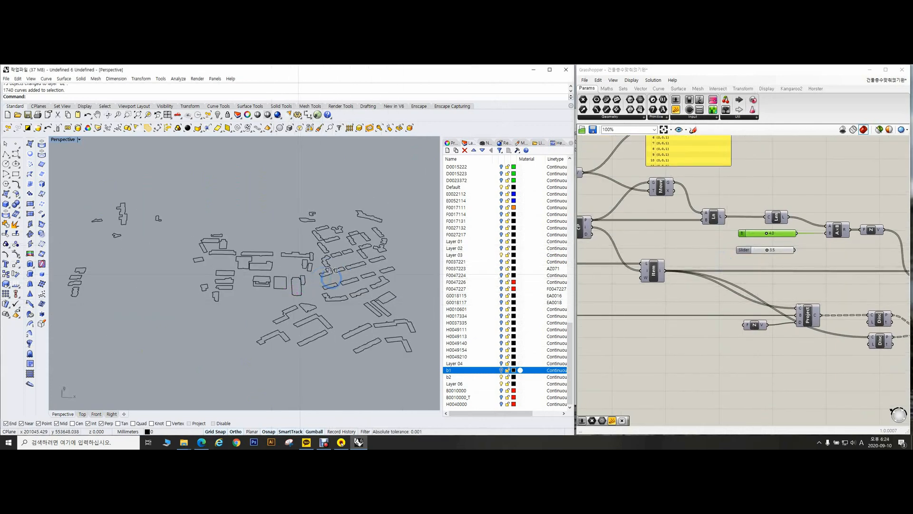
Step: Examine the large footprints from several angles and try to delete the unconnected 3.5 slider
right_drag(331, 279, 316, 244)
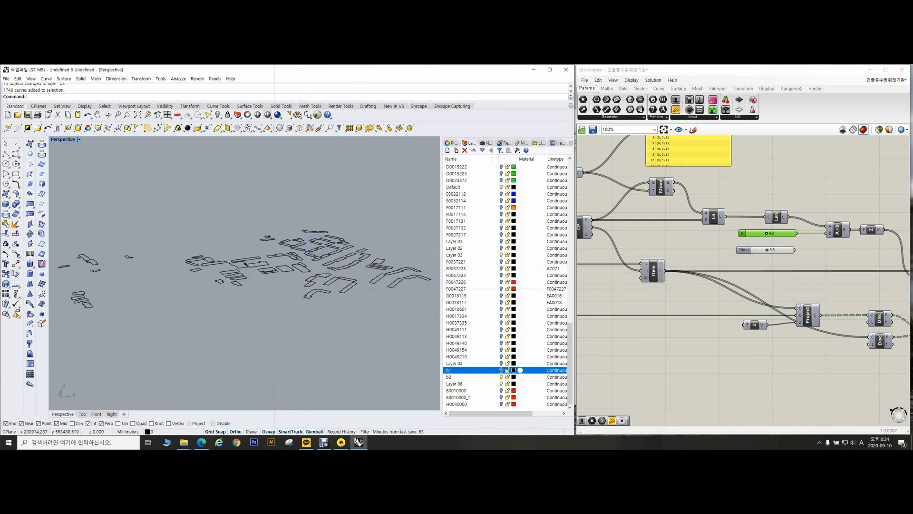
right_drag(316, 243, 295, 280)
scroll(370, 271, down, 2)
right_drag(349, 274, 340, 245)
click(781, 249)
key(Delete)
right_drag(318, 239, 354, 234)
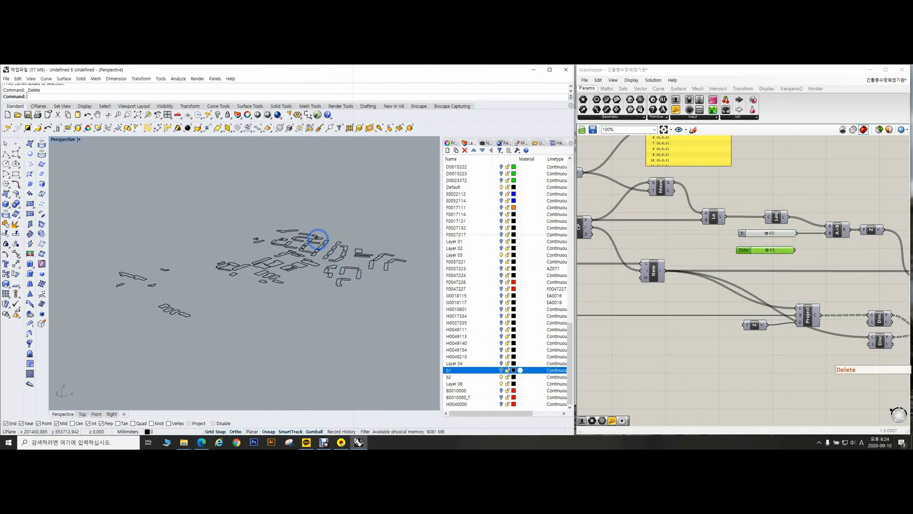
Step: Show layer b1 again to view all footprints together, and bring more of the Grasshopper definition into view
click(501, 370)
right_drag(357, 307, 335, 320)
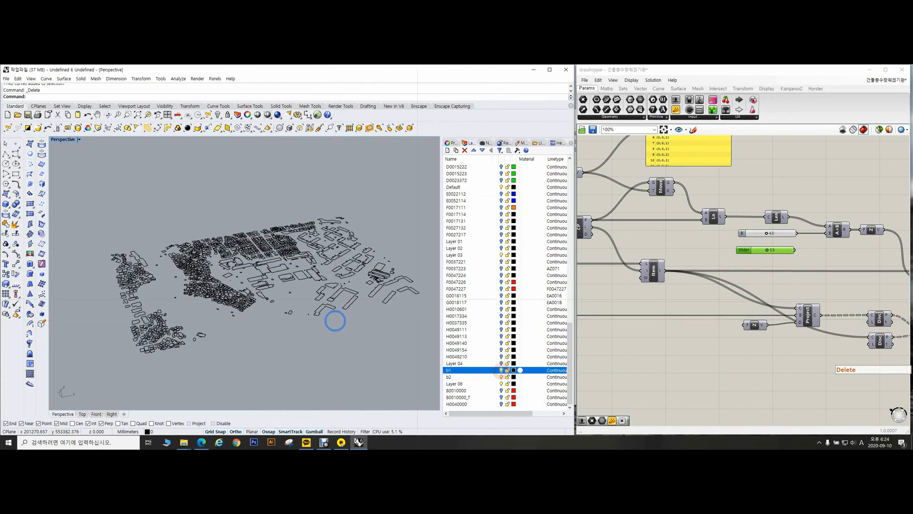
scroll(728, 266, down, 5)
right_drag(644, 294, 681, 294)
scroll(340, 303, up, 4)
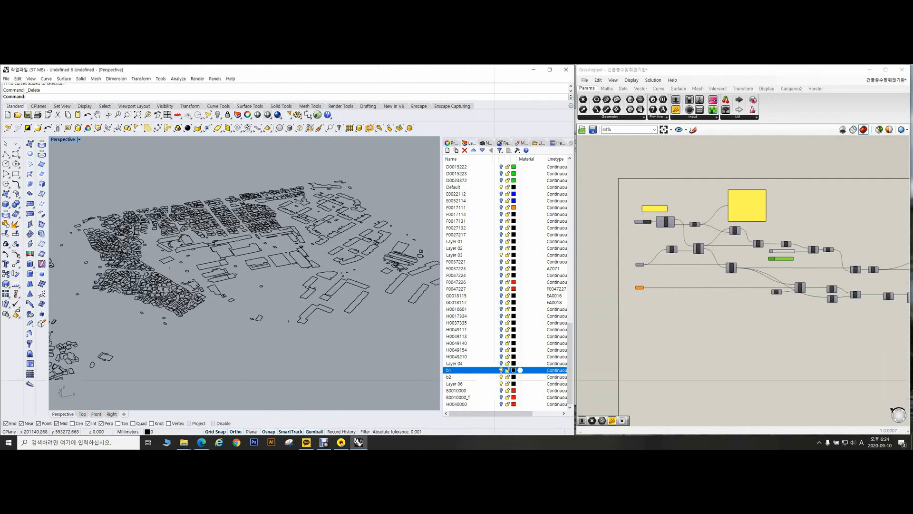
Step: Unhide the terrain surface by choosing it among the hidden objects
text(sh)
key(space)
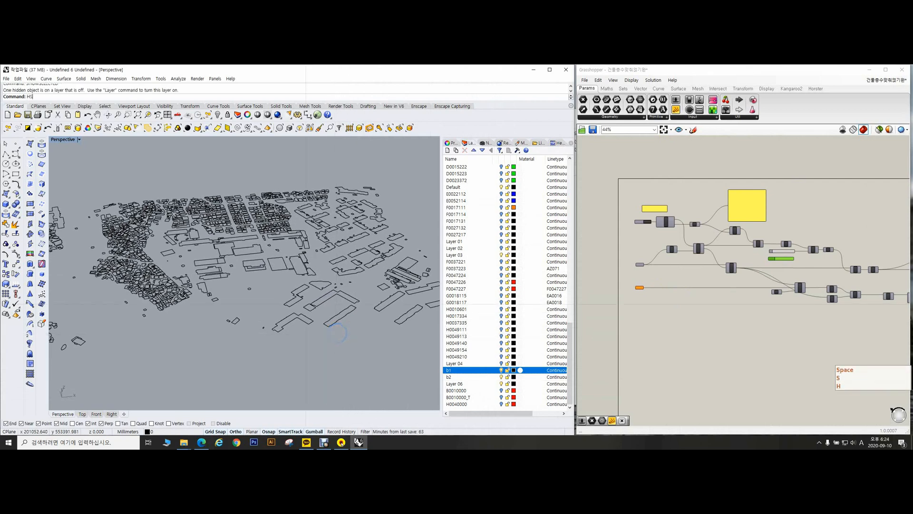
click(245, 210)
key(space)
right_drag(335, 268, 357, 267)
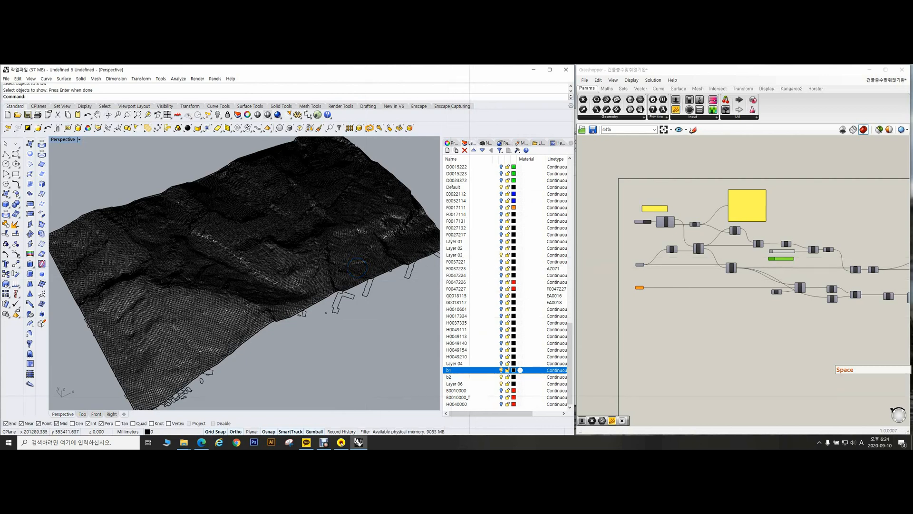
Step: Turn on Layer 04 to show the building masses on the terrain
click(467, 363)
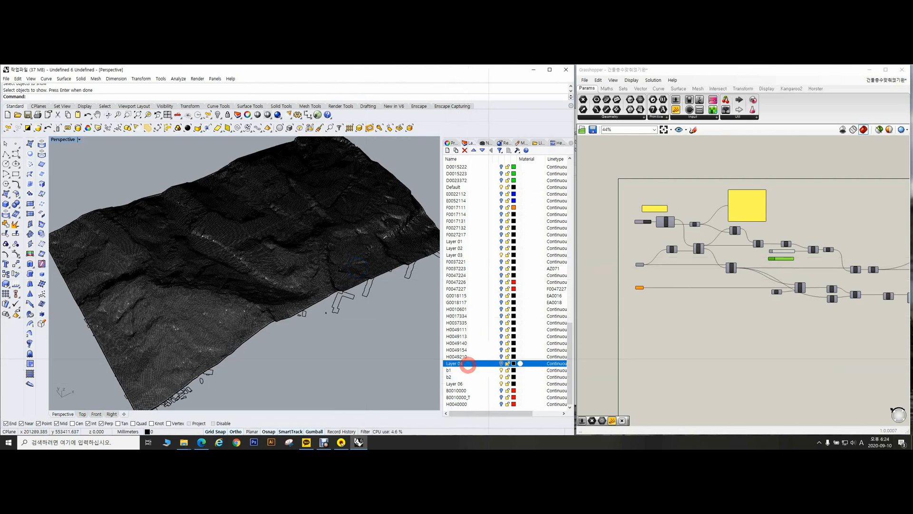
click(500, 363)
right_drag(376, 297, 303, 278)
scroll(304, 278, up, 4)
scroll(495, 226, up, 20)
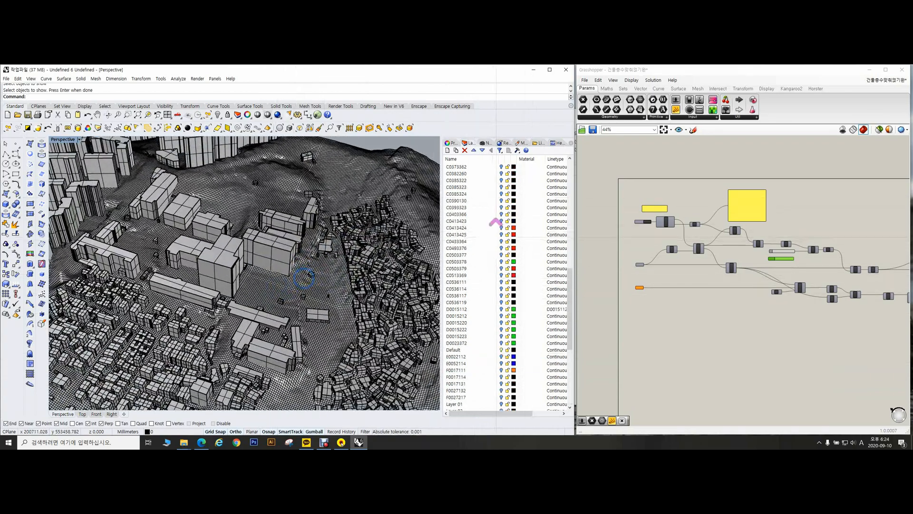
Step: Switch to the Top view and turn on the road layers A0013114 and A0013118
key(ctrl+F1)
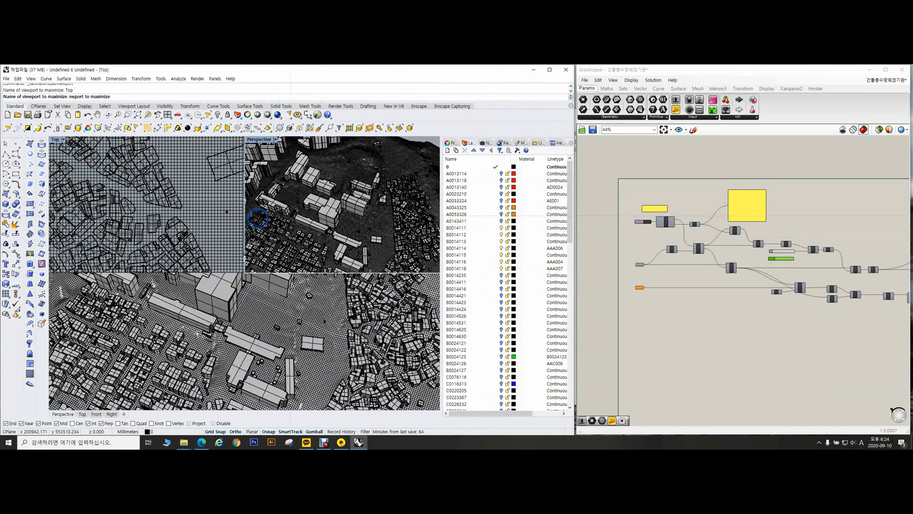
click(501, 173)
scroll(261, 289, up, 3)
click(500, 180)
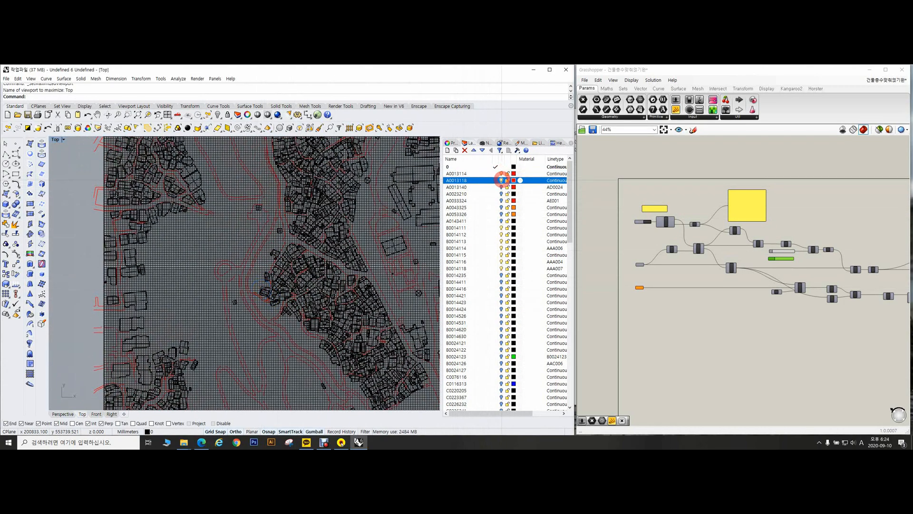
right_drag(289, 241, 283, 267)
scroll(280, 264, down, 2)
right_drag(270, 229, 281, 328)
scroll(281, 328, up, 6)
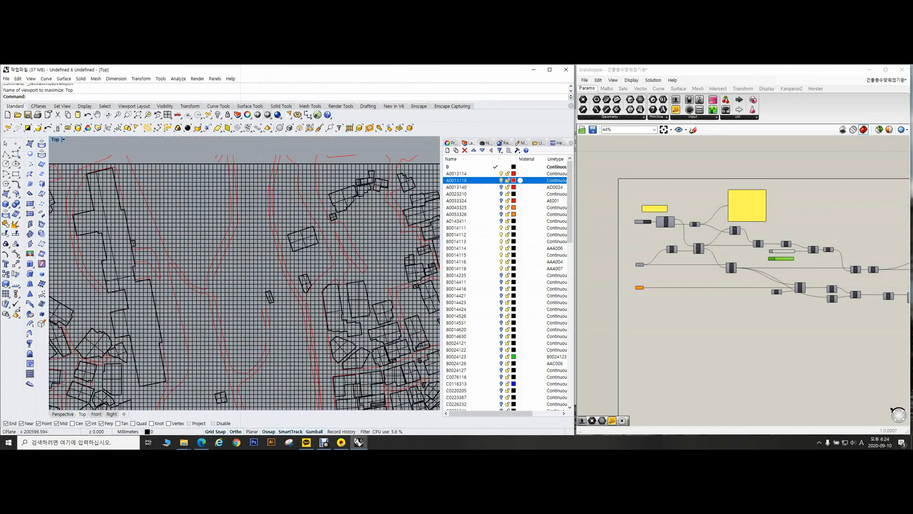
click(226, 156)
scroll(227, 156, down, 2)
right_drag(226, 156, 261, 189)
scroll(261, 189, up, 8)
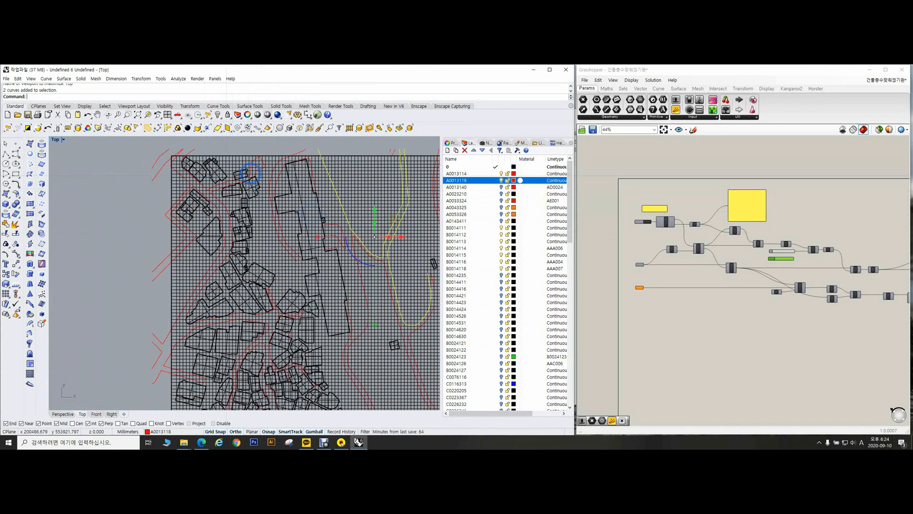
Step: Select the connected road boundary curves on layer A0013114 around the buildings at the terrain's upper-left corner
click(176, 145)
click(178, 155)
click(205, 165)
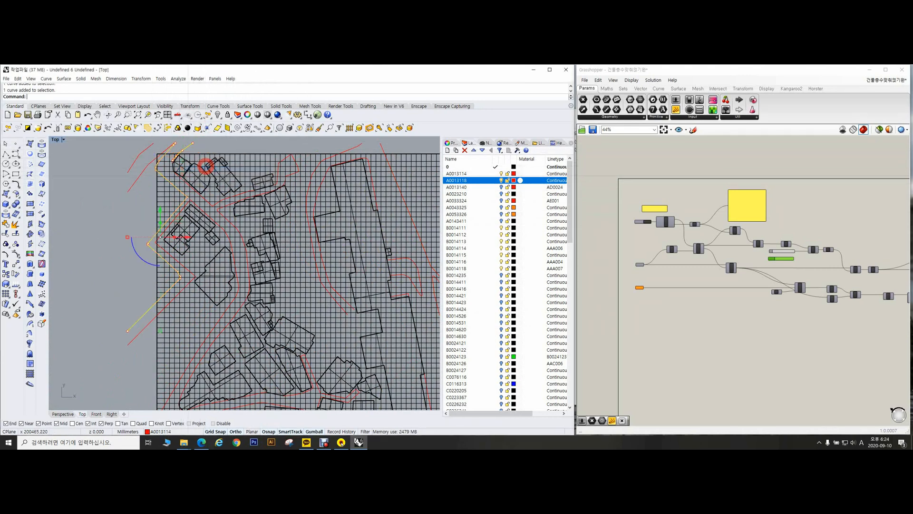
scroll(206, 166, up, 3)
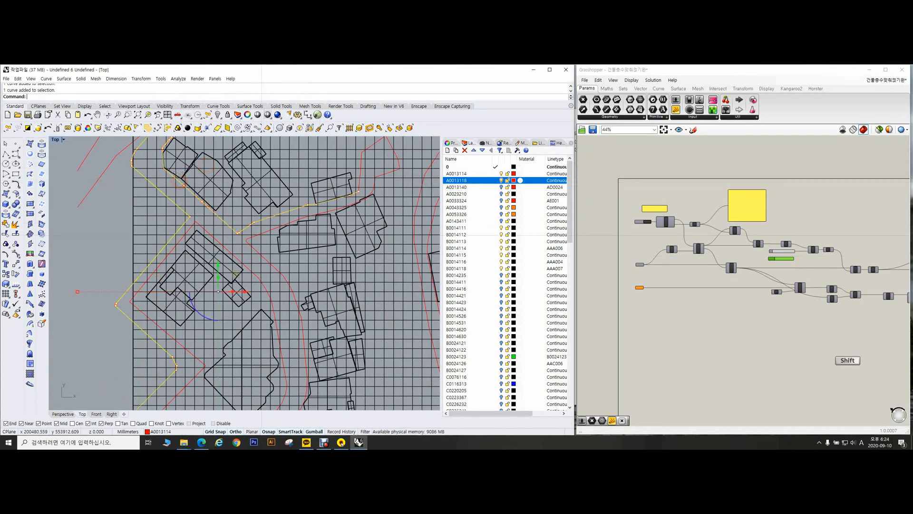
shift+click(208, 231)
scroll(207, 232, down, 5)
right_drag(261, 295, 276, 257)
scroll(271, 252, up, 5)
scroll(275, 257, down, 4)
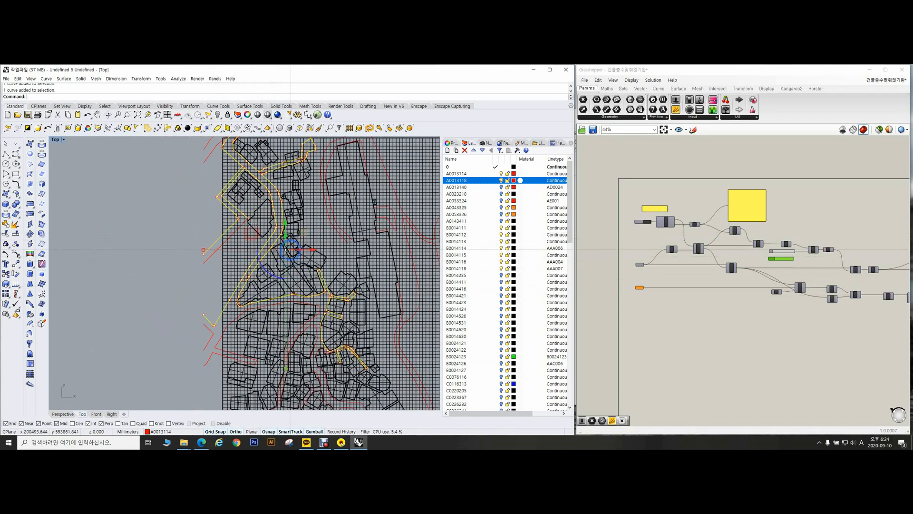
right_drag(298, 280, 311, 318)
scroll(251, 231, up, 2)
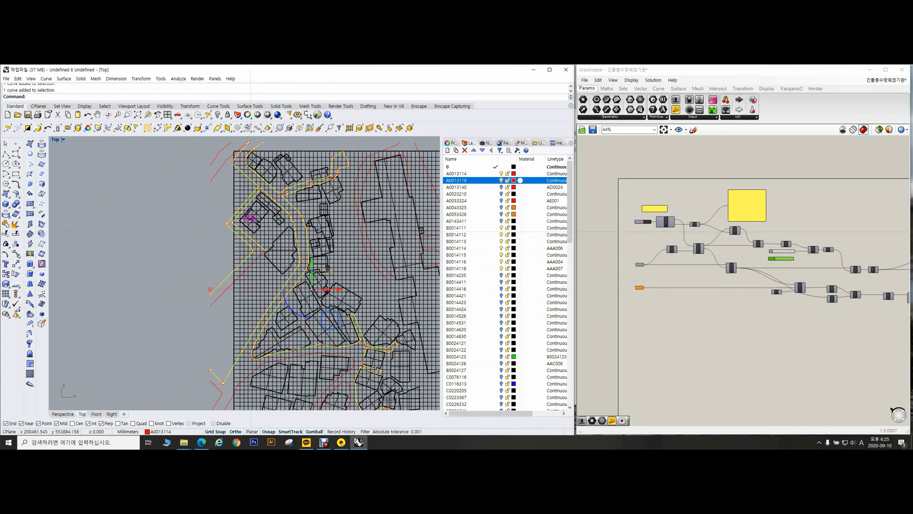
shift+scroll(256, 256, up, 5)
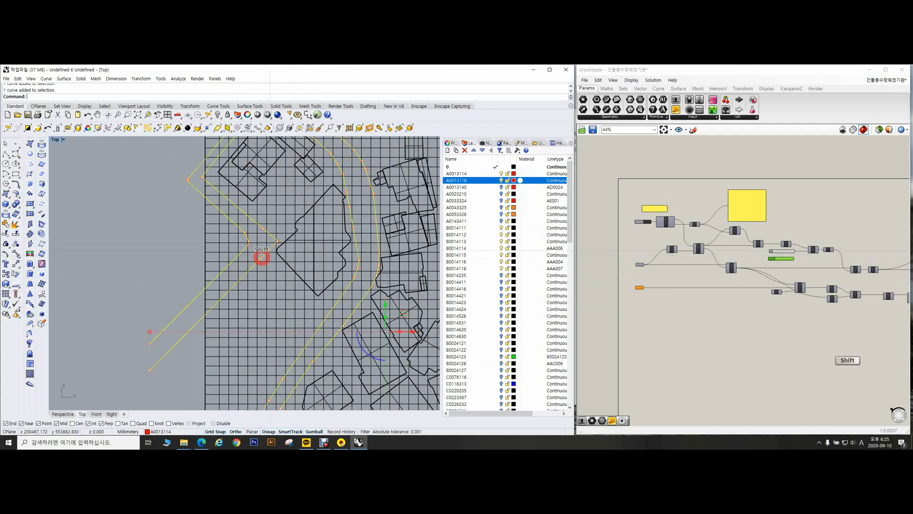
Step: Examine the road curves across the rest of the site in plan
scroll(269, 264, down, 6)
right_drag(360, 216, 291, 208)
scroll(375, 193, up, 3)
right_drag(376, 192, 262, 190)
scroll(324, 205, down, 2)
scroll(309, 234, up, 2)
scroll(319, 234, down, 6)
scroll(261, 189, down, 3)
right_drag(323, 208, 204, 171)
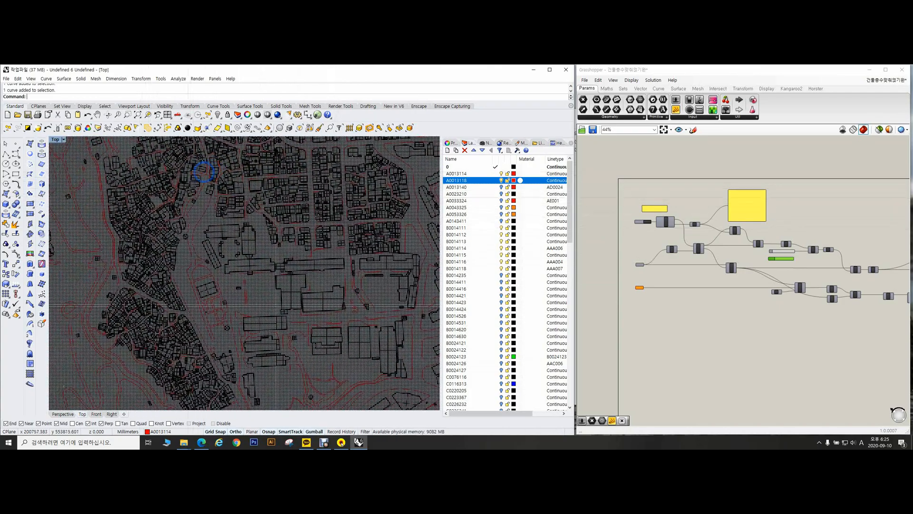
scroll(344, 265, down, 6)
Step: In the Perspective view, zoom to the selected road curves and project them onto the terrain surface
key(ctrl+F4)
text(ZS)
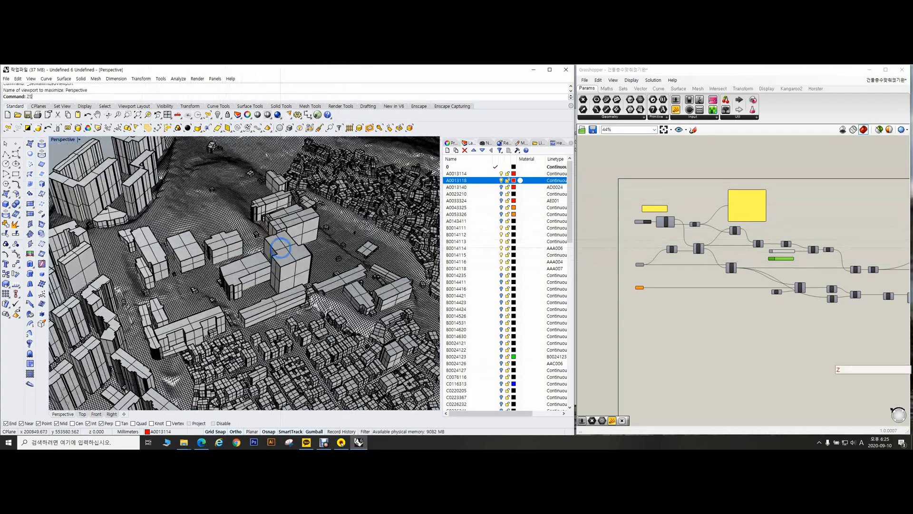
key(space)
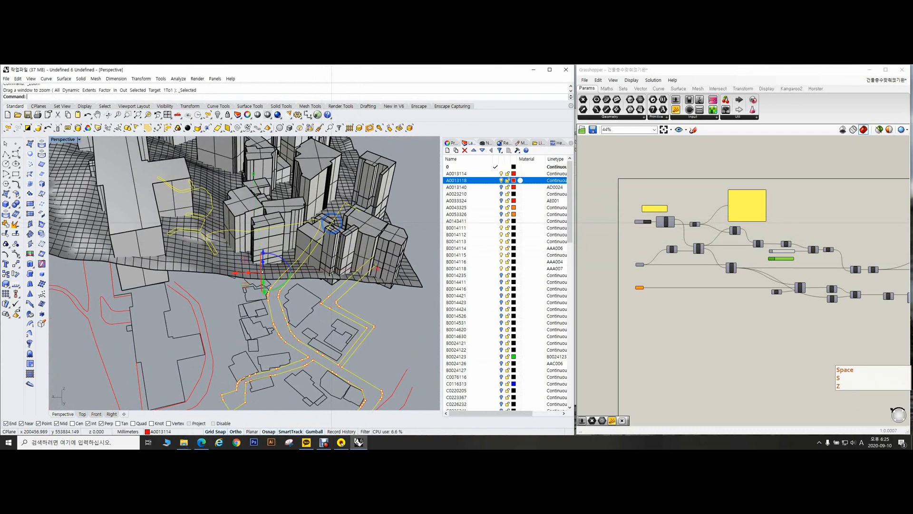
text(proj)
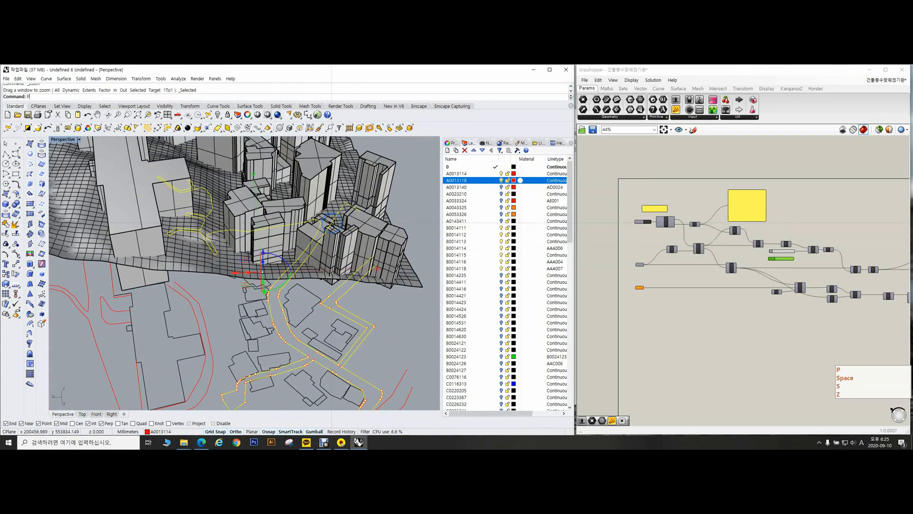
key(space)
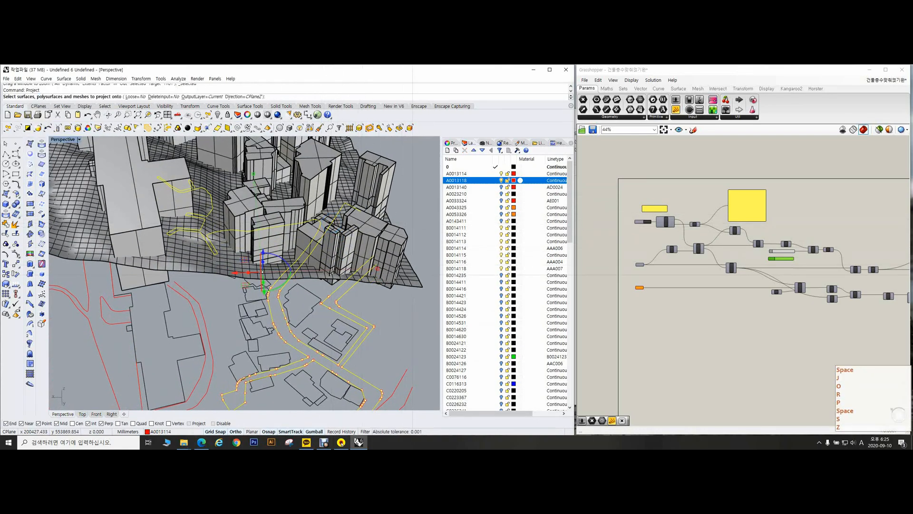
click(412, 281)
key(space)
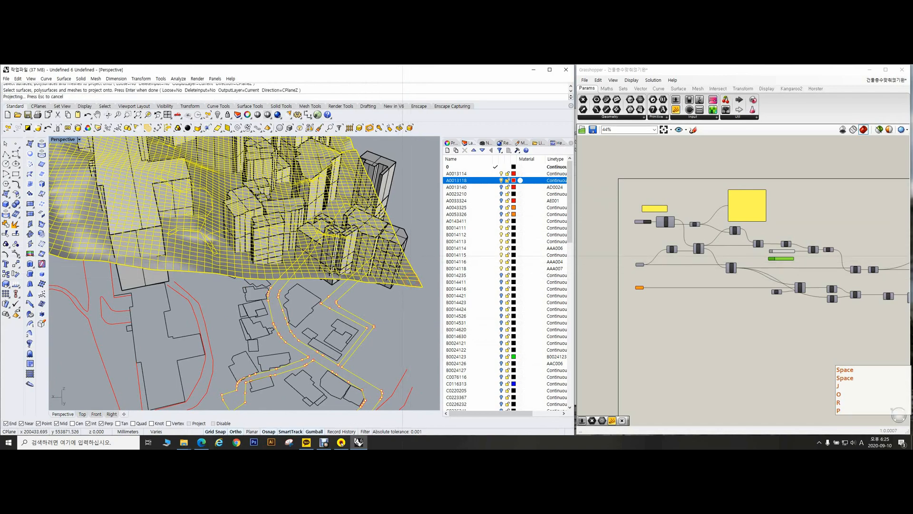
Step: Extrude the projected road curves by 0.5 mm
right_drag(360, 238, 243, 241)
right_drag(252, 229, 325, 269)
text(ec)
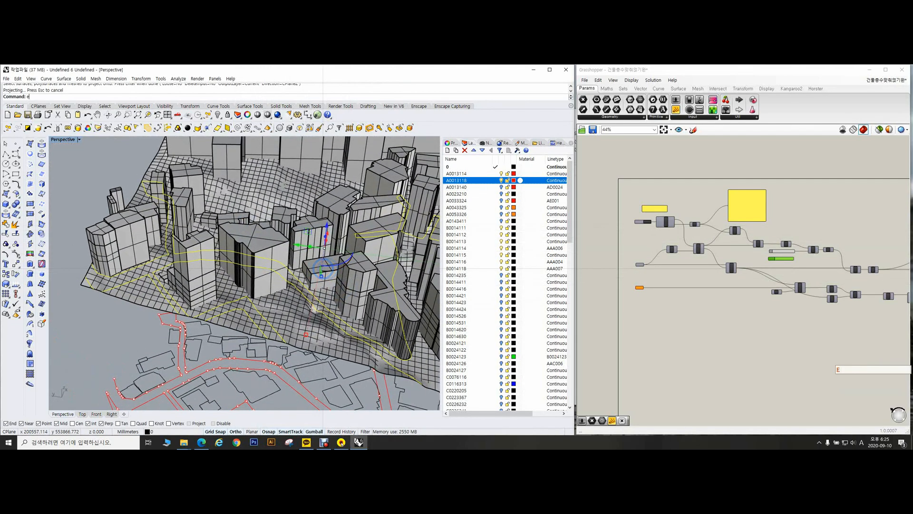
key(space)
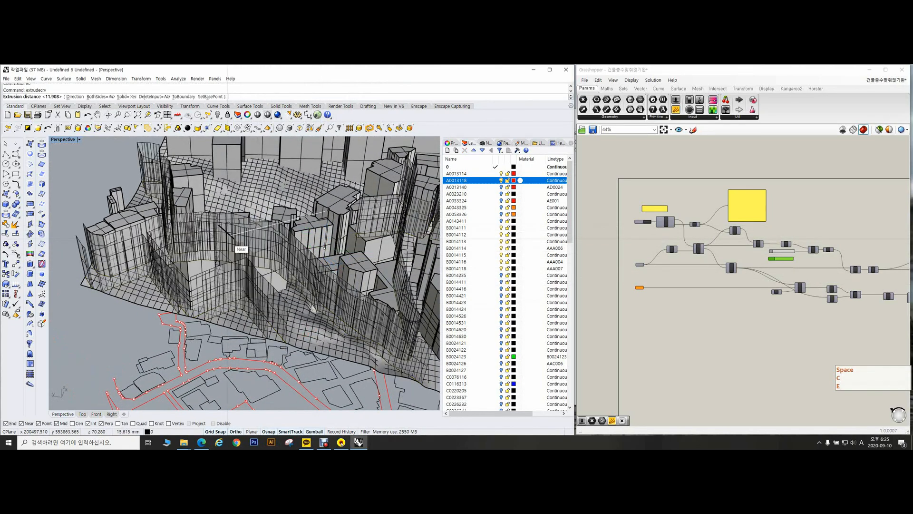
text(0.5)
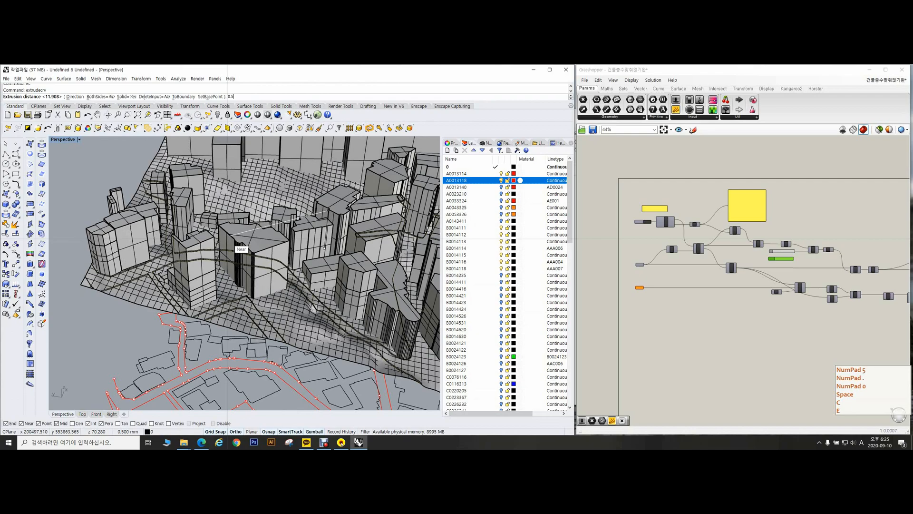
key(Return)
Step: Set the Perspective viewport to Rendered display, close the Grasshopper window and maximize the Rhino window
scroll(295, 248, up, 5)
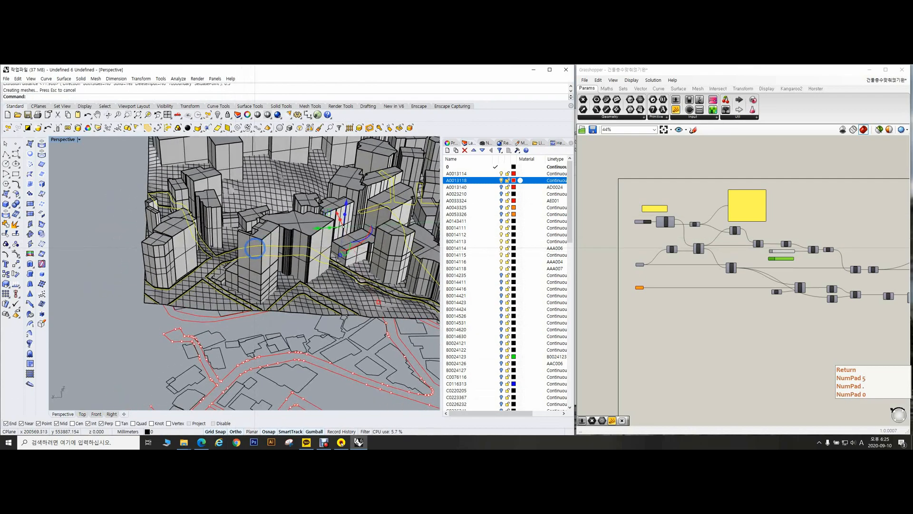
right_drag(265, 249, 289, 249)
click(79, 139)
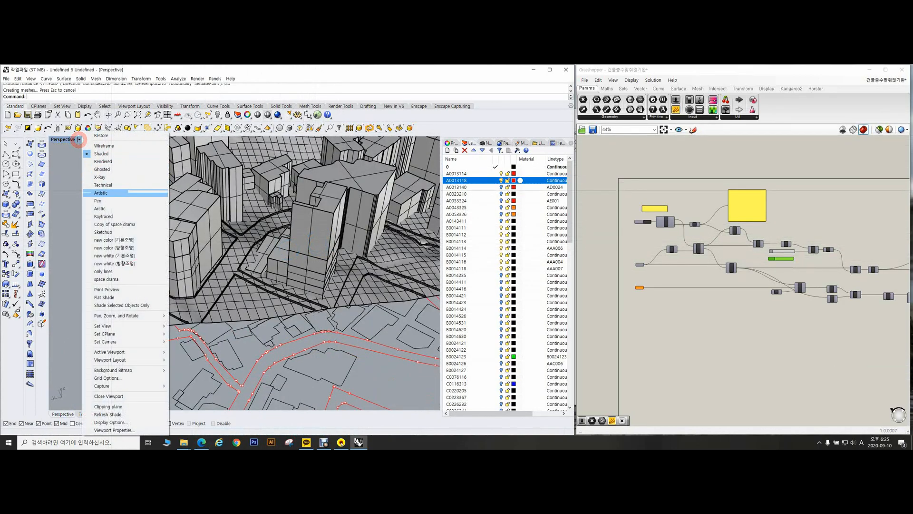
click(122, 161)
click(903, 69)
click(903, 69)
drag(322, 71, 545, 65)
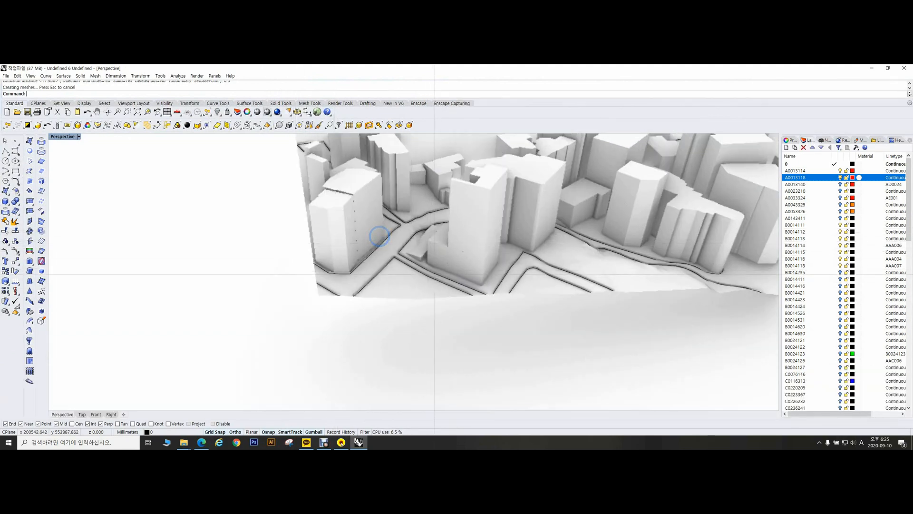
Step: Try to split the terrain surface using the extruded road edges around the triangular plot beside the corner intersection
mouse_move(434, 275)
right_down()
mouse_move(432, 258)
mouse_move(408, 302)
mouse_move(441, 272)
mouse_move(430, 240)
right_up()
scroll(436, 247, up, 5)
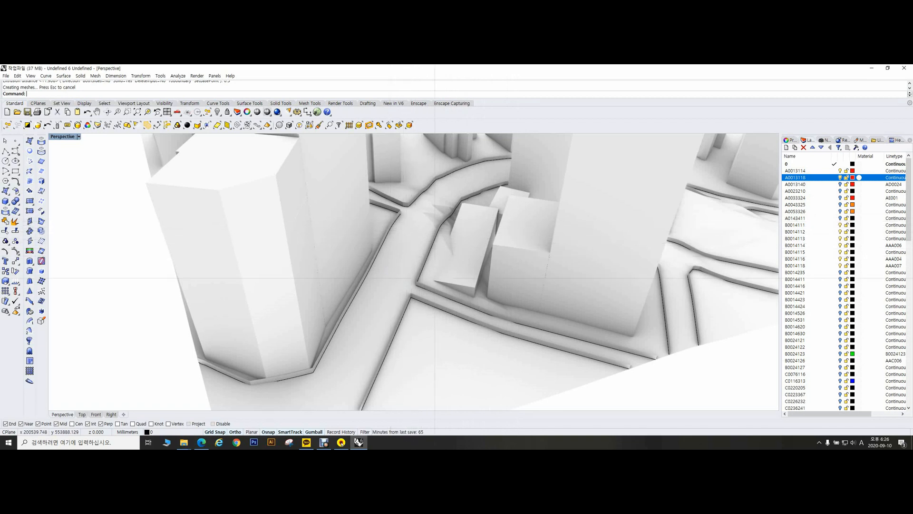
scroll(423, 274, down, 5)
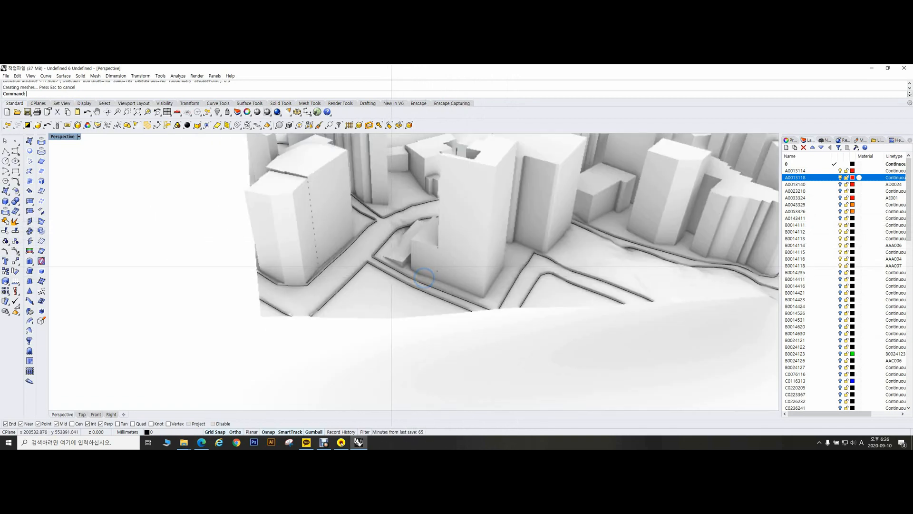
right_drag(395, 266, 398, 276)
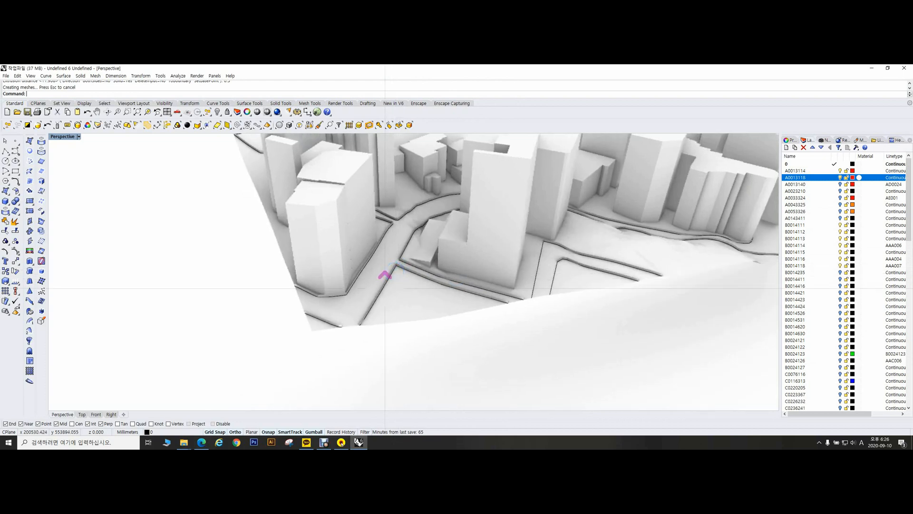
scroll(386, 290, up, 2)
scroll(383, 299, up, 3)
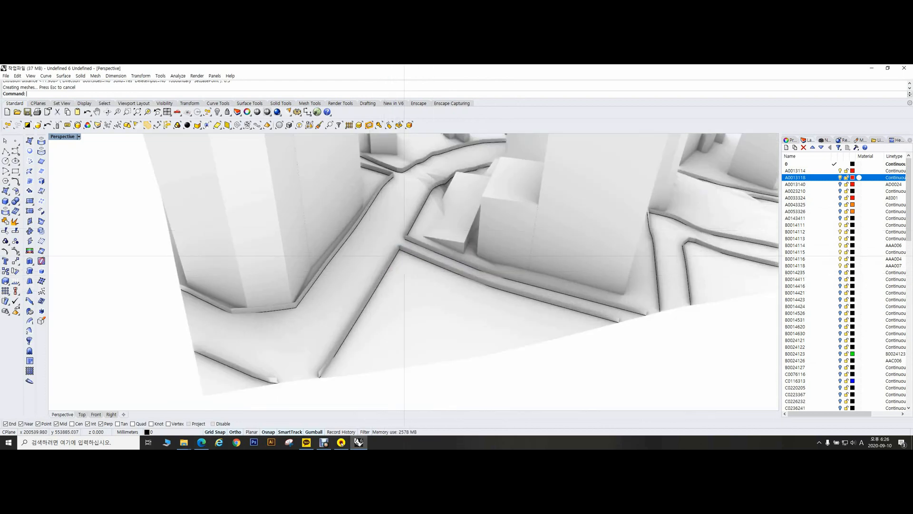
click(414, 282)
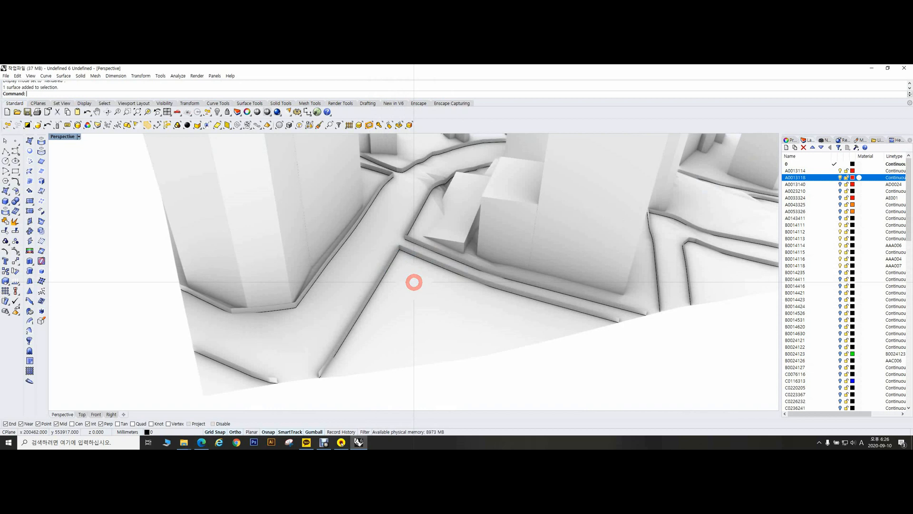
key(ctrl+shift+s)
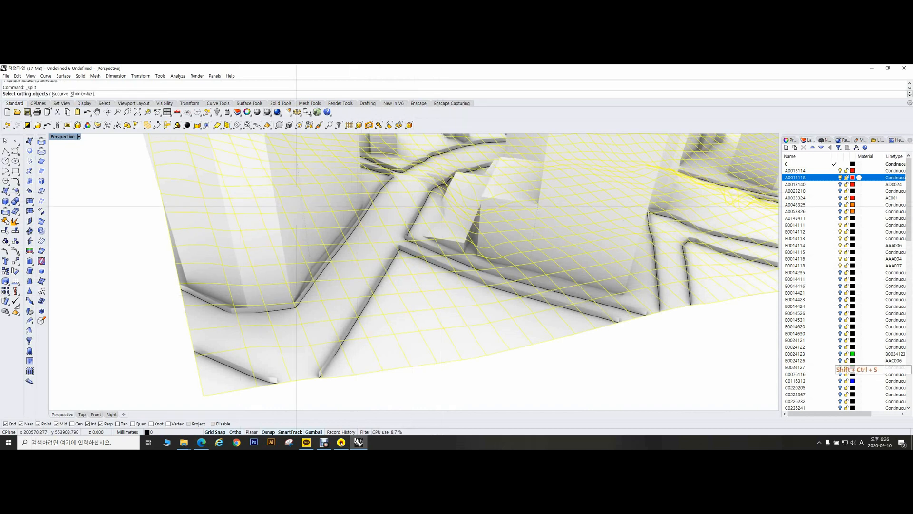
click(389, 269)
click(406, 253)
click(445, 325)
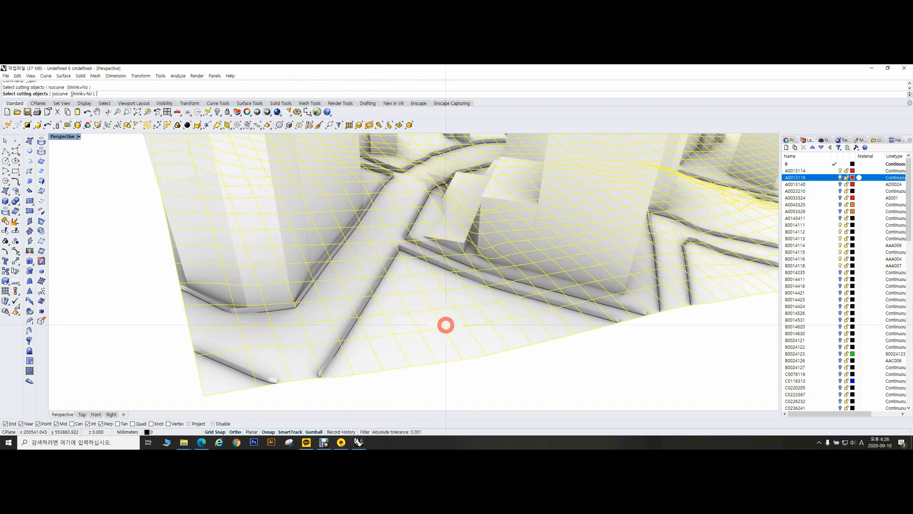
key(space)
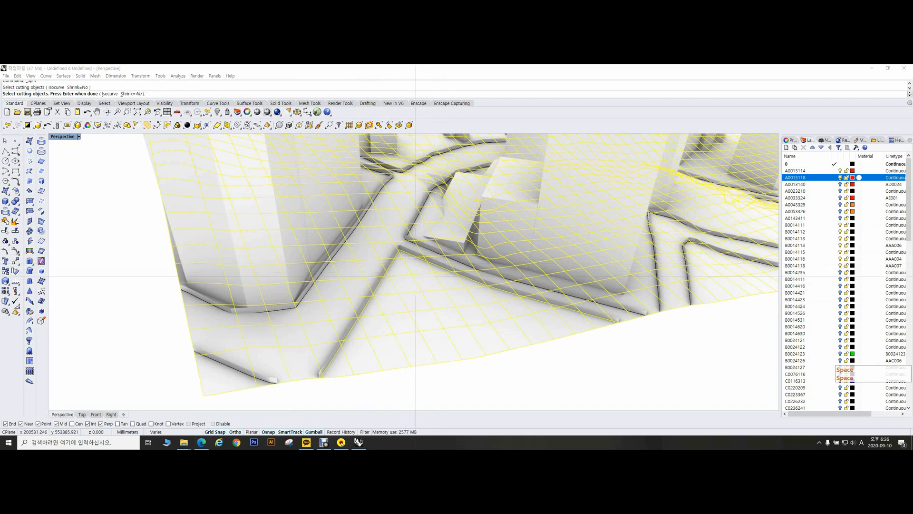
scroll(329, 194, up, 2)
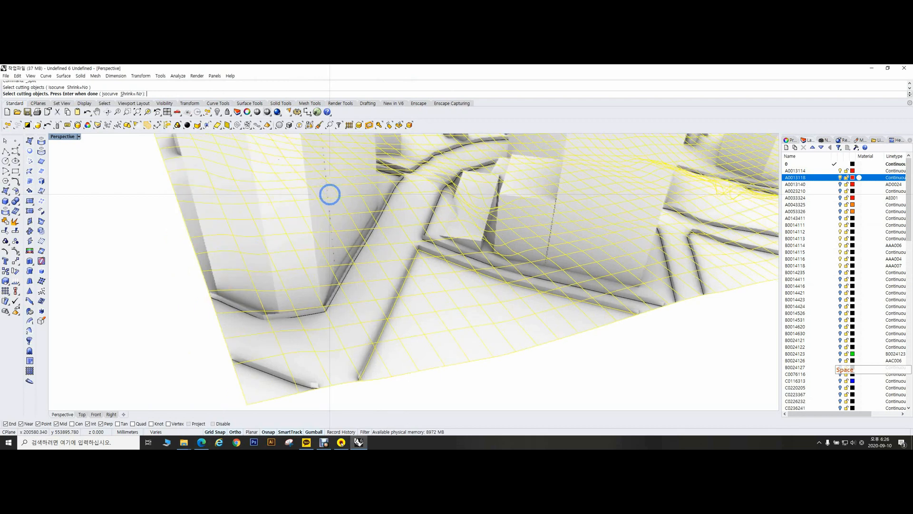
scroll(330, 194, up, 1)
click(477, 278)
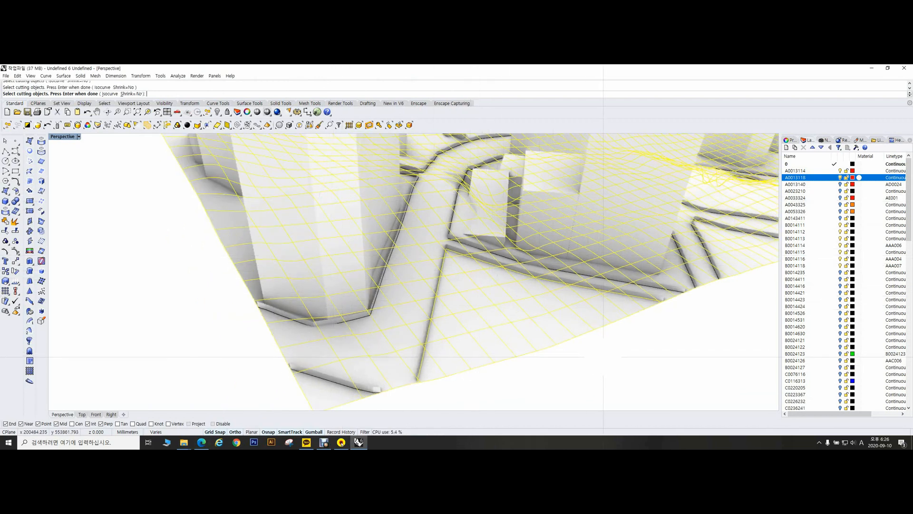
key(space)
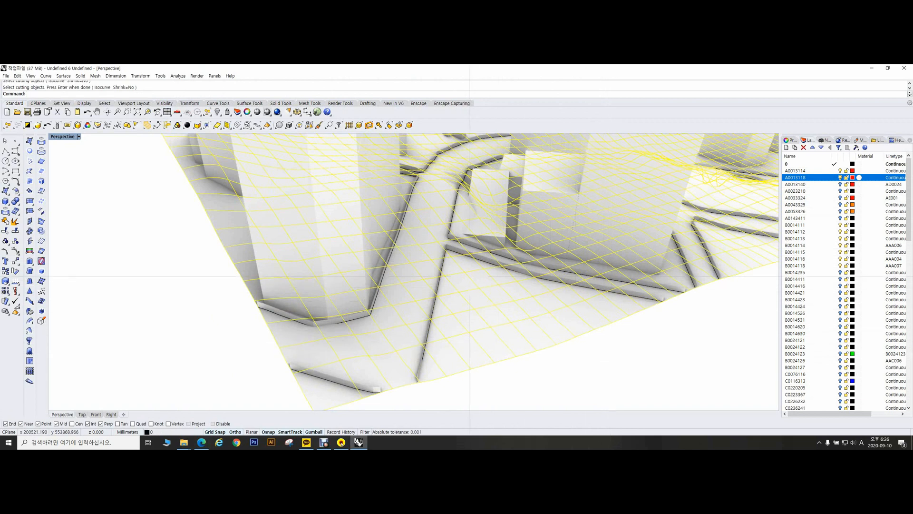
Step: Repeat Split on the terrain surface, with the road edge bordering the triangular plot as cutting object
key(space)
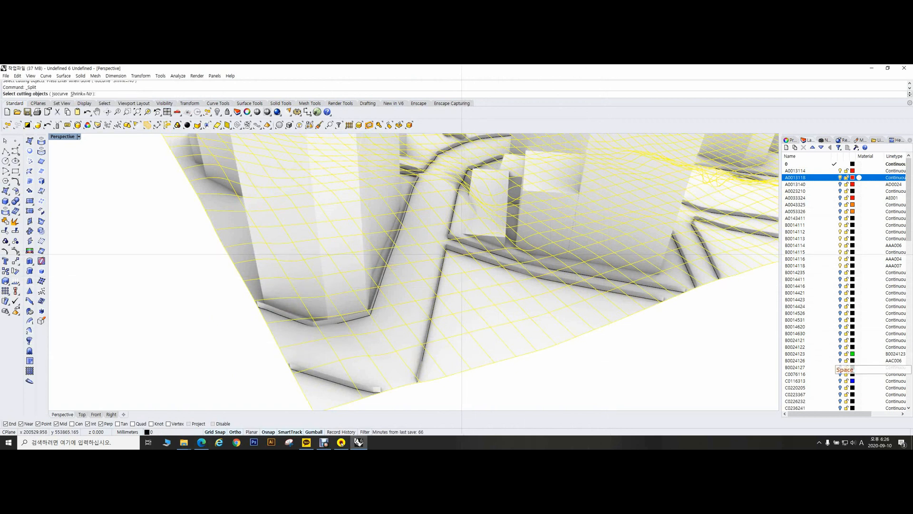
click(461, 256)
click(461, 255)
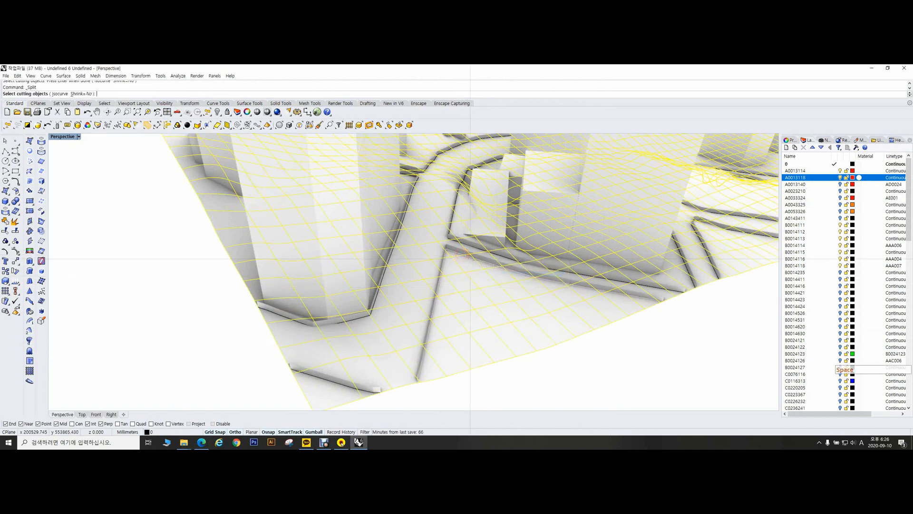
click(474, 261)
key(space)
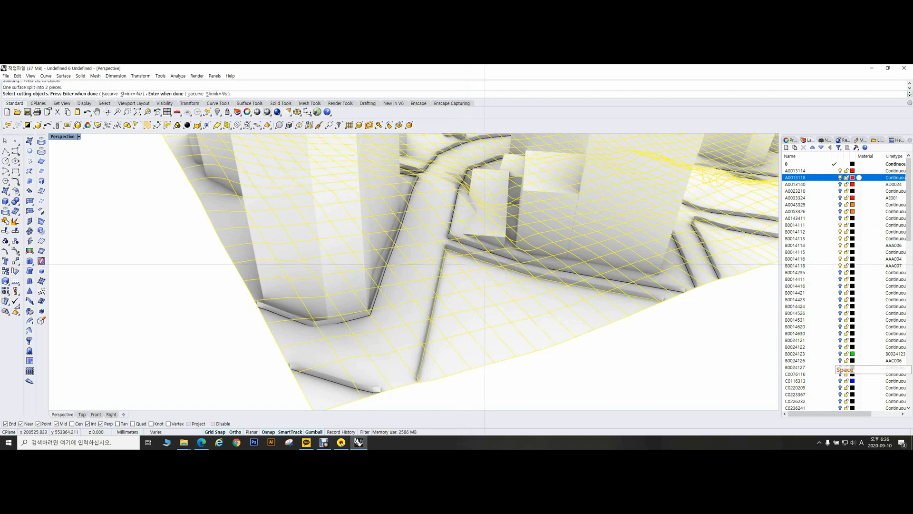
key(space)
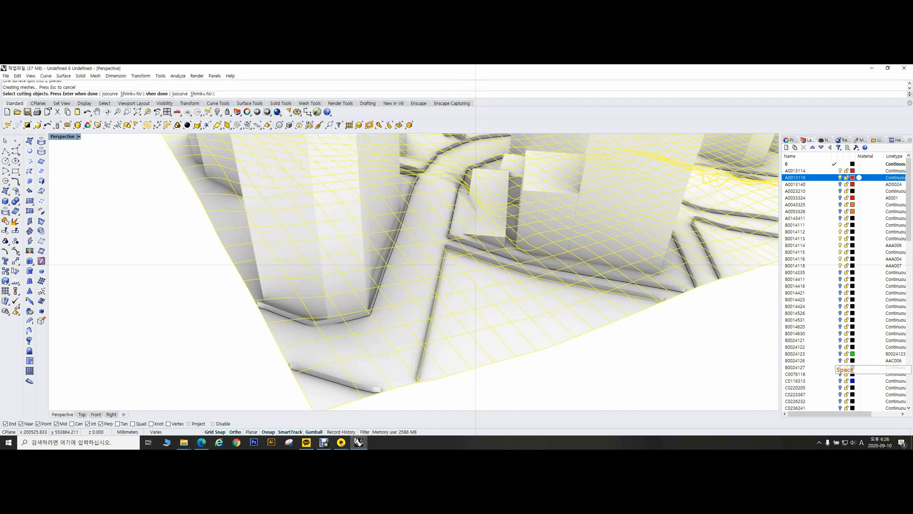
Step: Select the split-off triangular terrain piece and raise it by 0.5 mm
click(633, 348)
click(627, 362)
click(552, 322)
right_drag(526, 271, 561, 258)
click(563, 259)
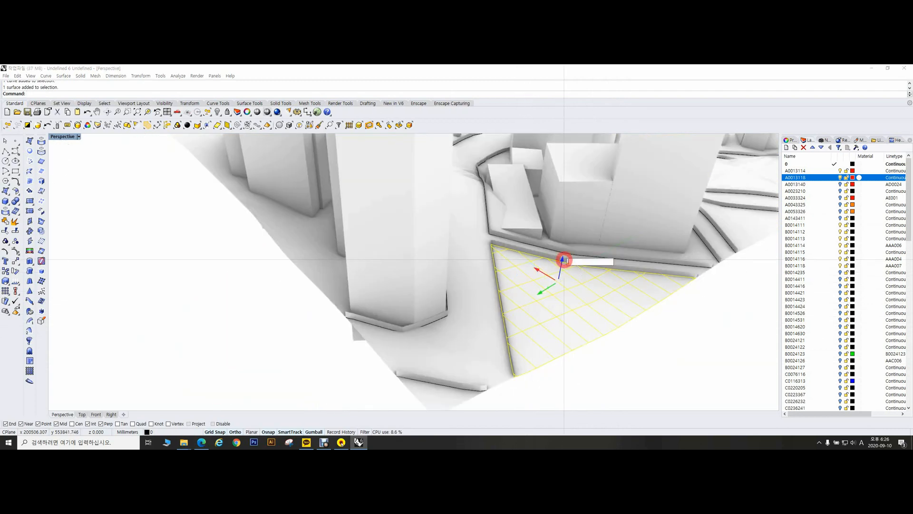
text(0.5)
key(Return)
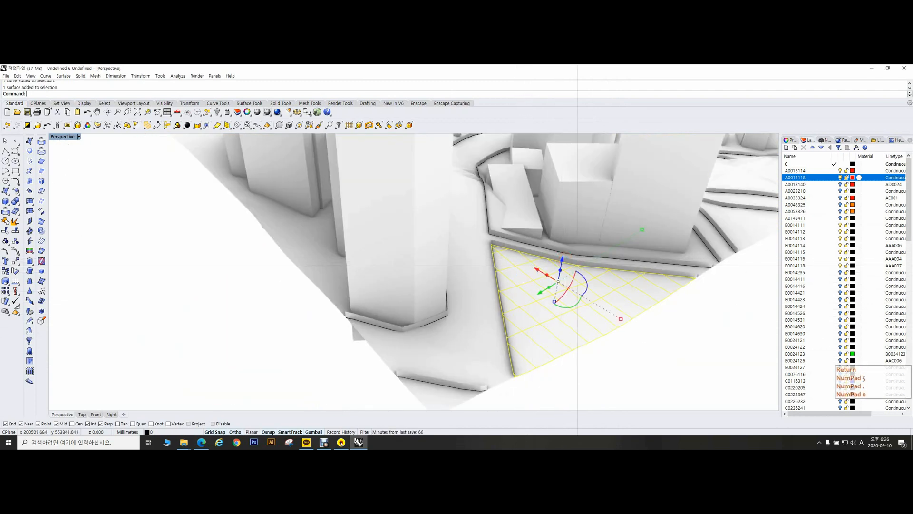
Step: Select the triangular terrain piece together with its extruded road edge and move both vertically by 0.3 mm
click(570, 268)
right_drag(569, 268, 572, 268)
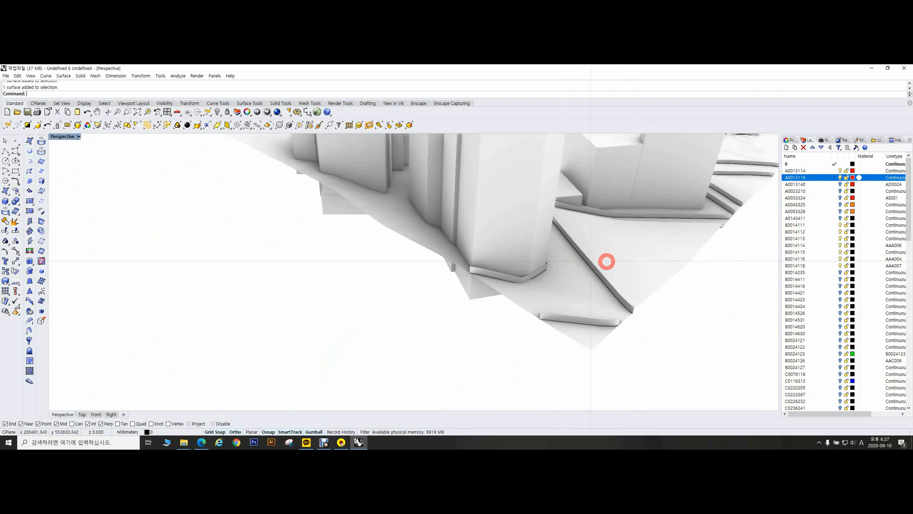
click(603, 261)
shift+click(592, 262)
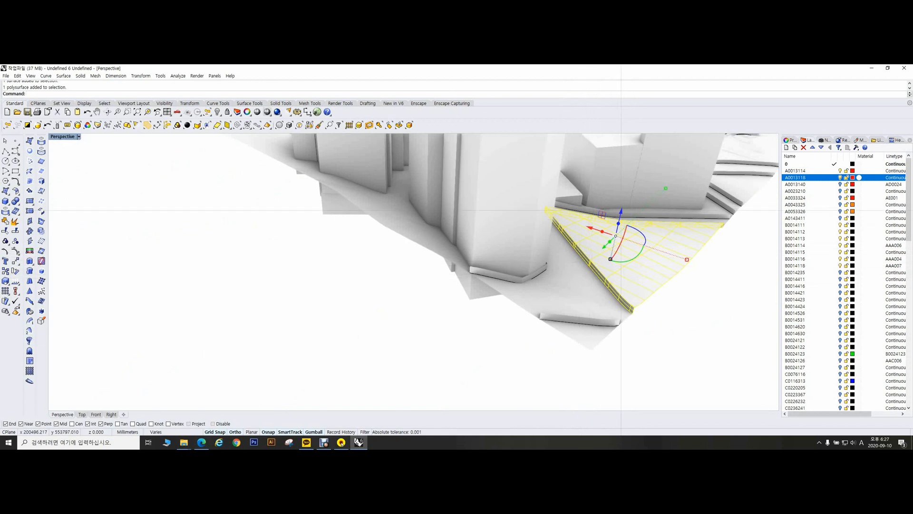
click(621, 210)
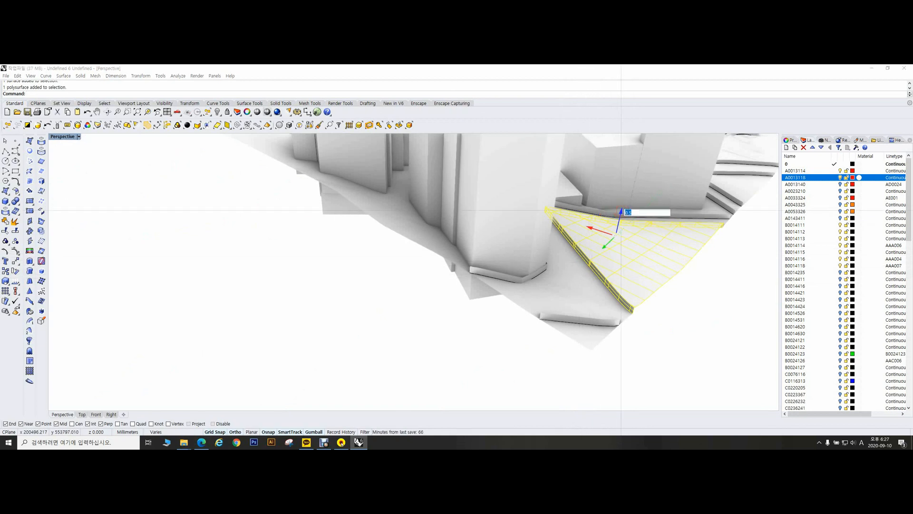
text(0.3)
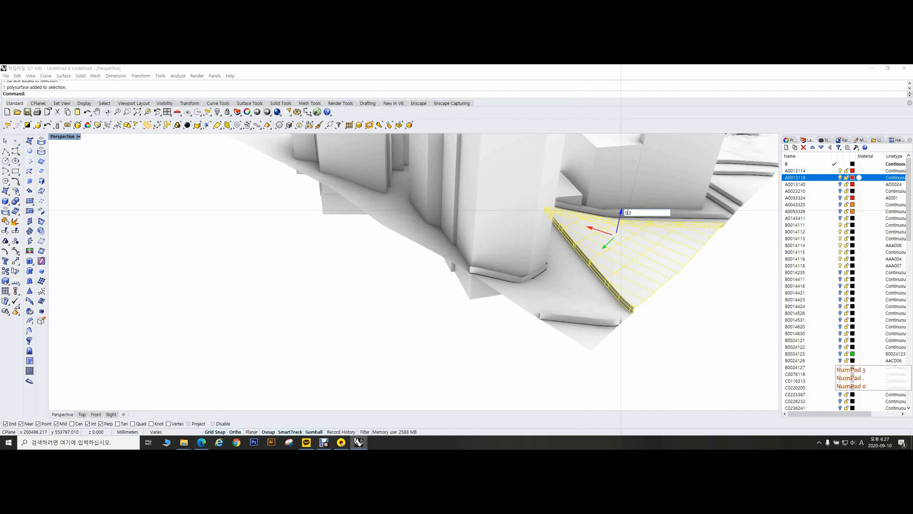
key(Return)
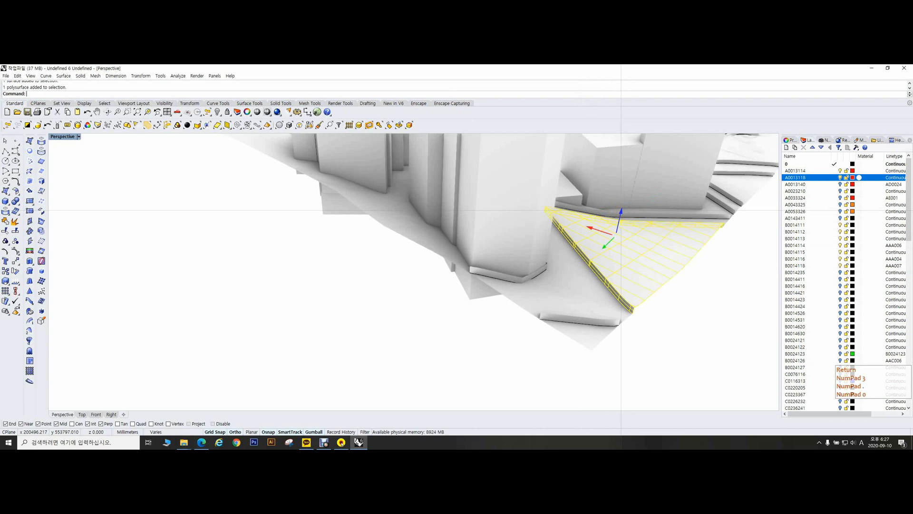
click(634, 297)
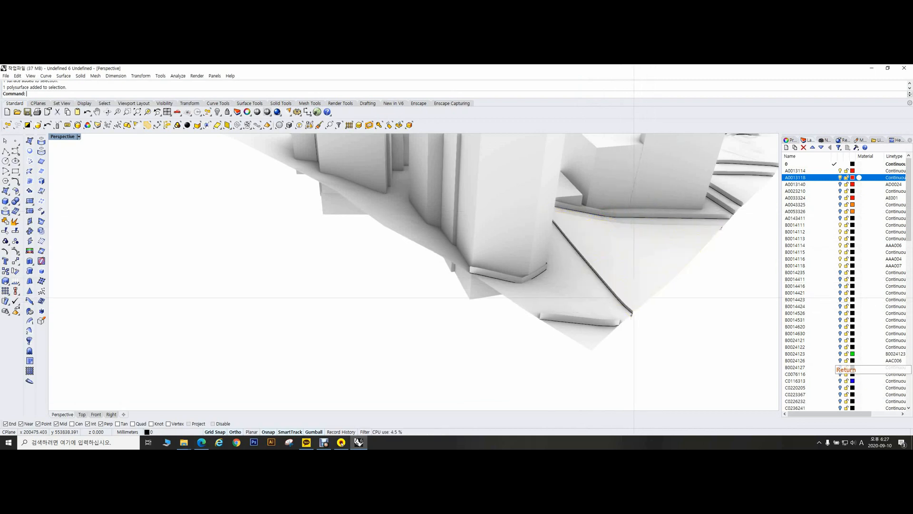
Step: Set the Perspective viewport to Shaded display
scroll(601, 259, up, 6)
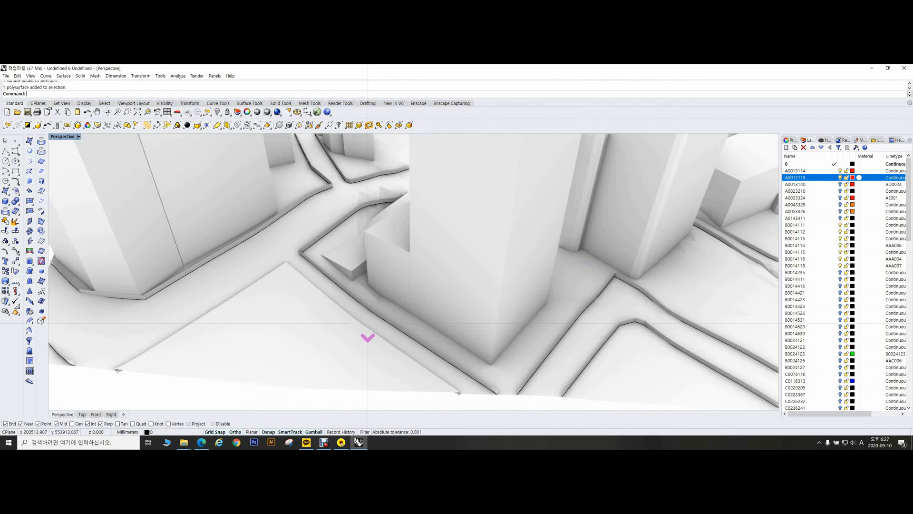
scroll(430, 333, down, 6)
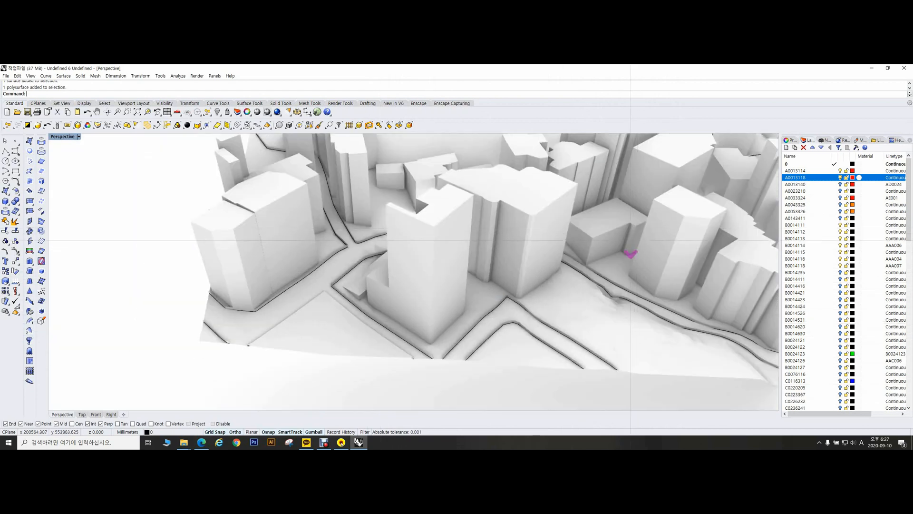
scroll(678, 188, down, 2)
shift+right_drag(677, 187, 464, 249)
click(78, 137)
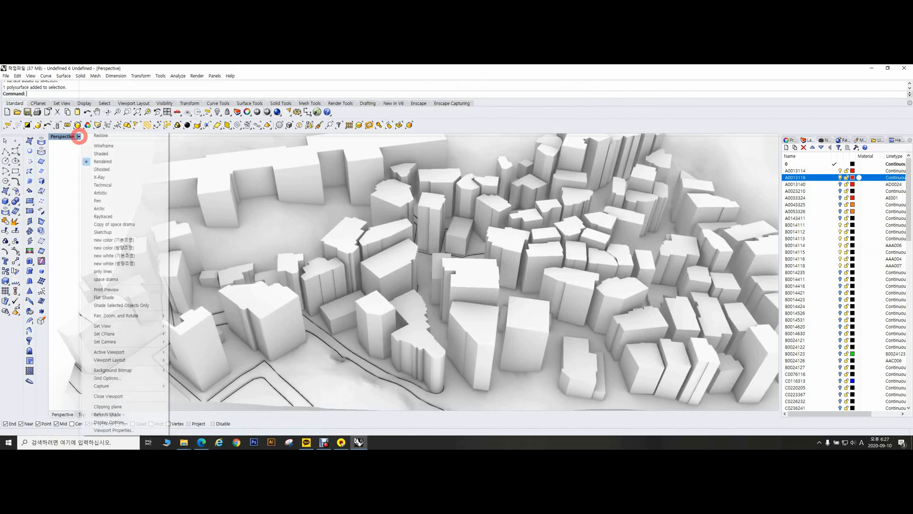
click(92, 154)
Step: Examine how the buildings sit on the sloping terrain around the large central blocks and the dense hillside housing
right_drag(496, 248, 553, 277)
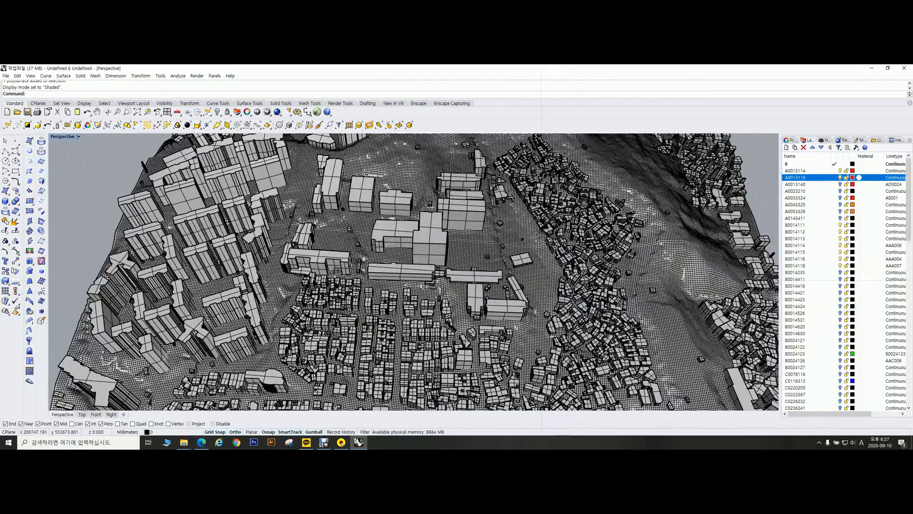
scroll(523, 255, up, 10)
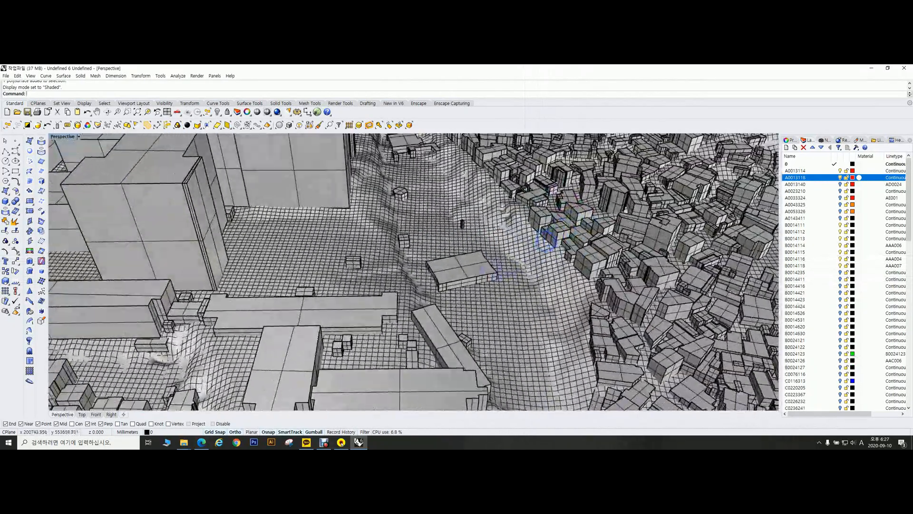
scroll(546, 239, up, 7)
mouse_move(566, 233)
right_down()
mouse_move(580, 230)
mouse_move(573, 237)
right_up()
scroll(561, 239, down, 7)
scroll(561, 238, down, 10)
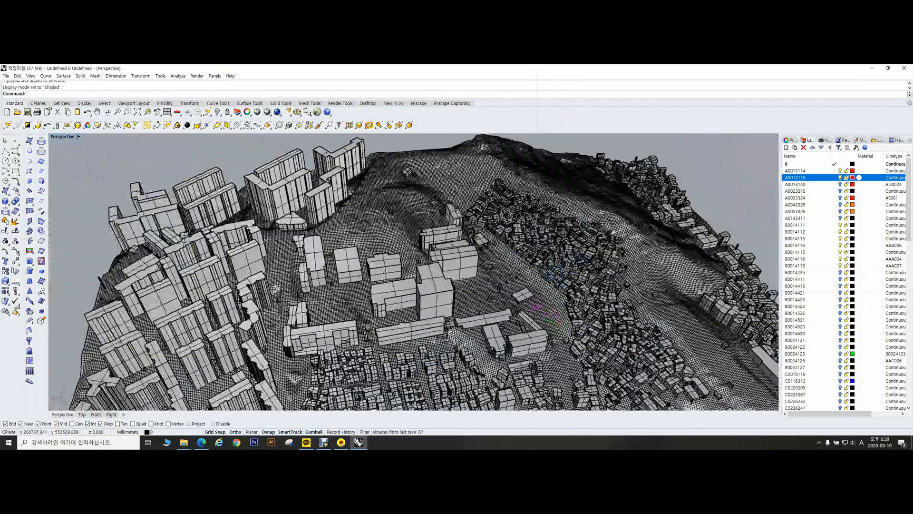
scroll(567, 284, up, 10)
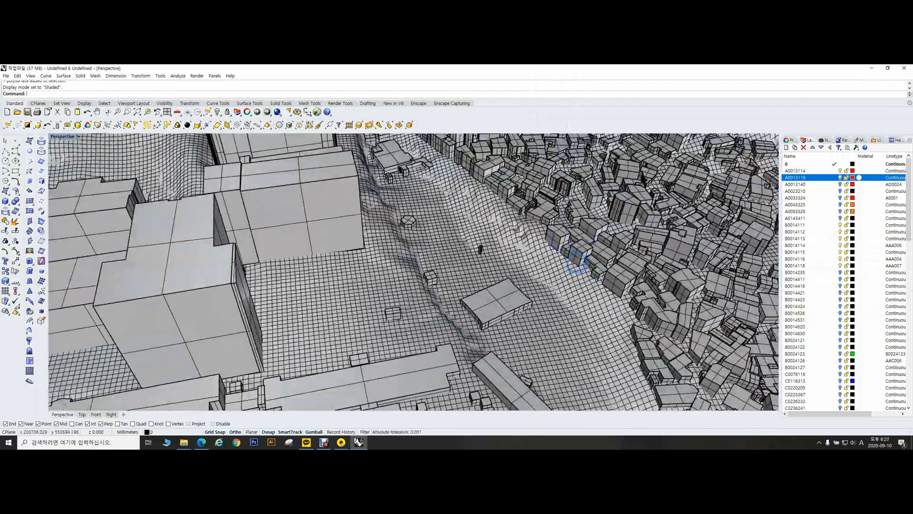
scroll(577, 261, down, 8)
scroll(569, 285, up, 8)
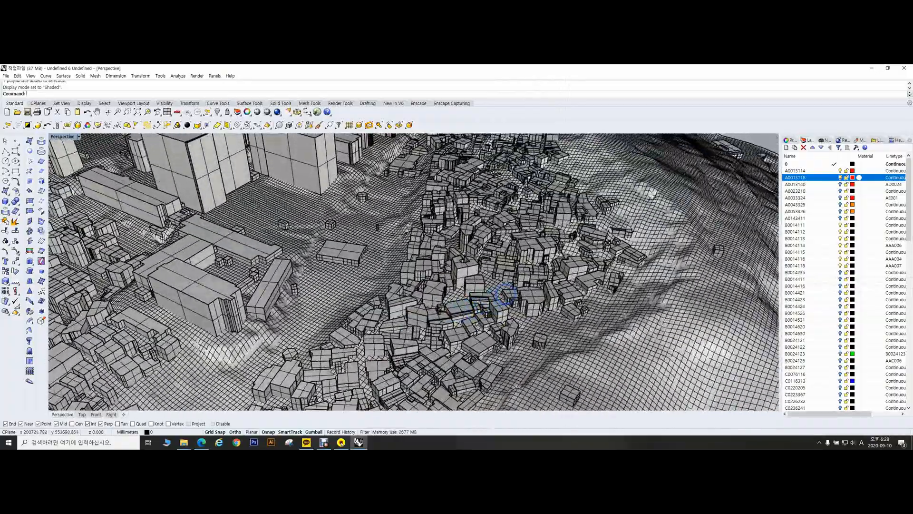
right_drag(505, 294, 585, 267)
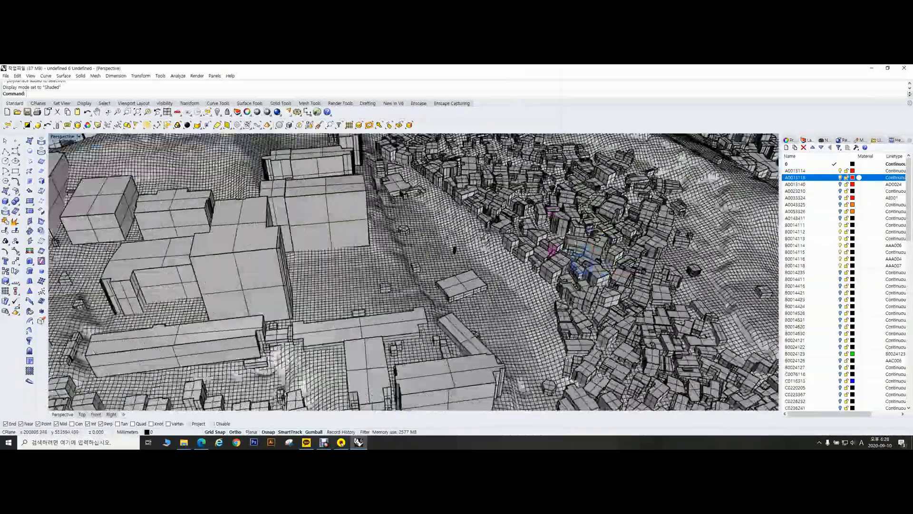
shift+right_drag(608, 235, 579, 281)
scroll(579, 281, down, 5)
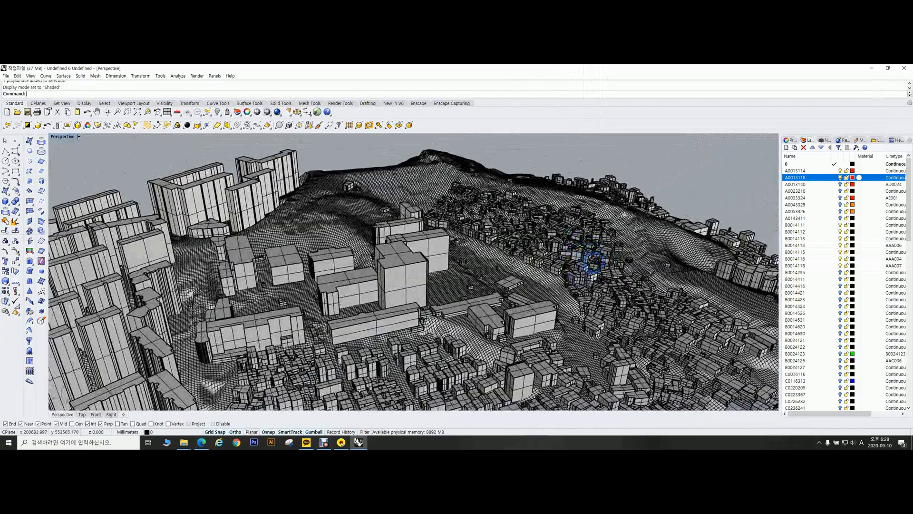
scroll(592, 263, up, 4)
scroll(636, 245, up, 6)
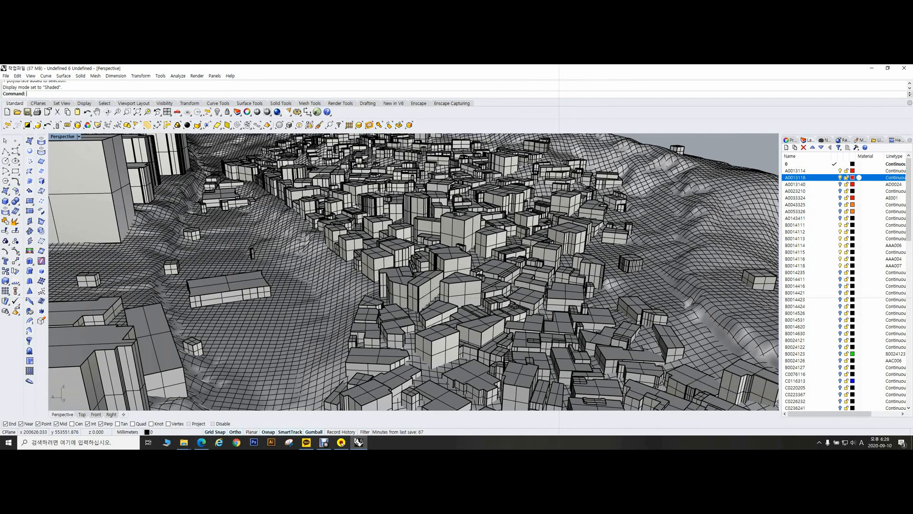
mouse_move(391, 270)
right_down()
mouse_move(459, 275)
mouse_move(408, 275)
right_up()
scroll(408, 275, down, 10)
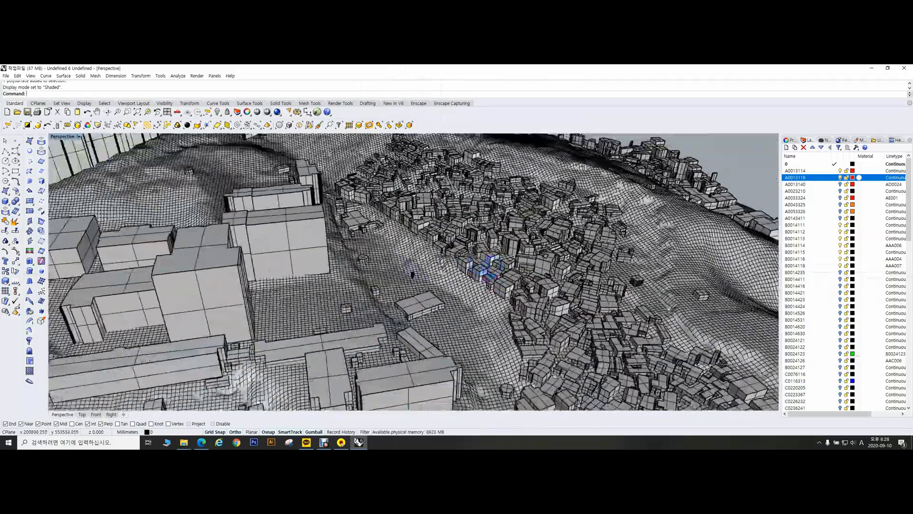
right_drag(492, 264, 453, 295)
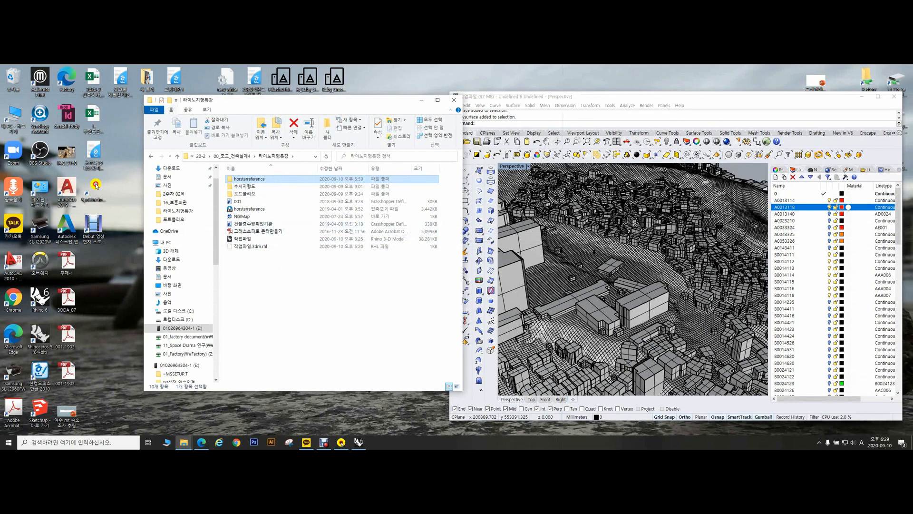
Step: Maximize the Rhino window and examine the whole site model with its terrain, buildings and outlying road curves
drag(565, 96, 313, 73)
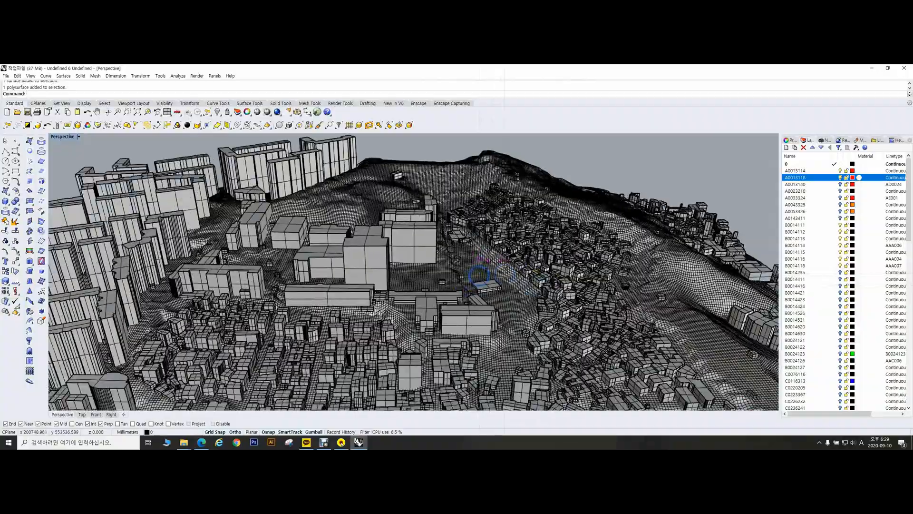
right_drag(481, 273, 504, 281)
scroll(476, 272, up, 3)
scroll(445, 261, down, 4)
scroll(504, 285, down, 3)
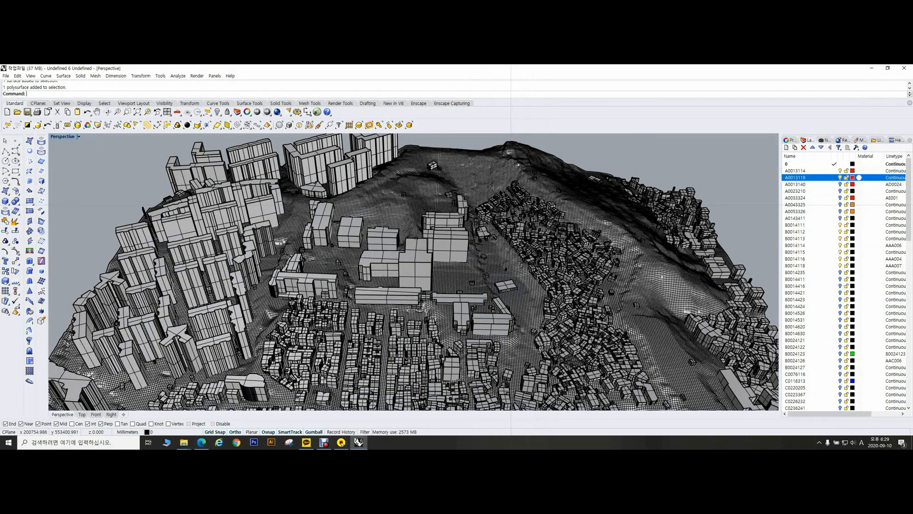
right_drag(515, 276, 482, 270)
scroll(524, 233, down, 2)
scroll(486, 251, up, 3)
scroll(482, 269, down, 5)
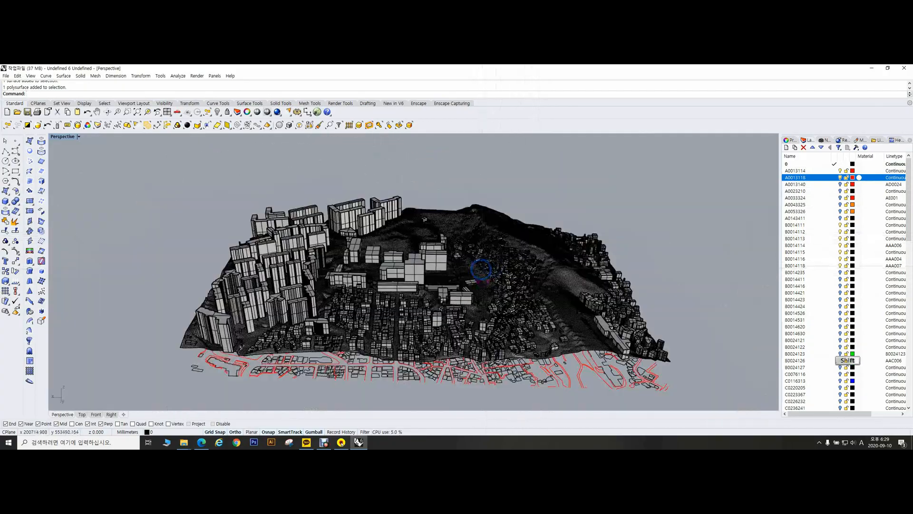
scroll(481, 269, up, 3)
scroll(480, 270, down, 3)
shift+right_drag(480, 269, 519, 258)
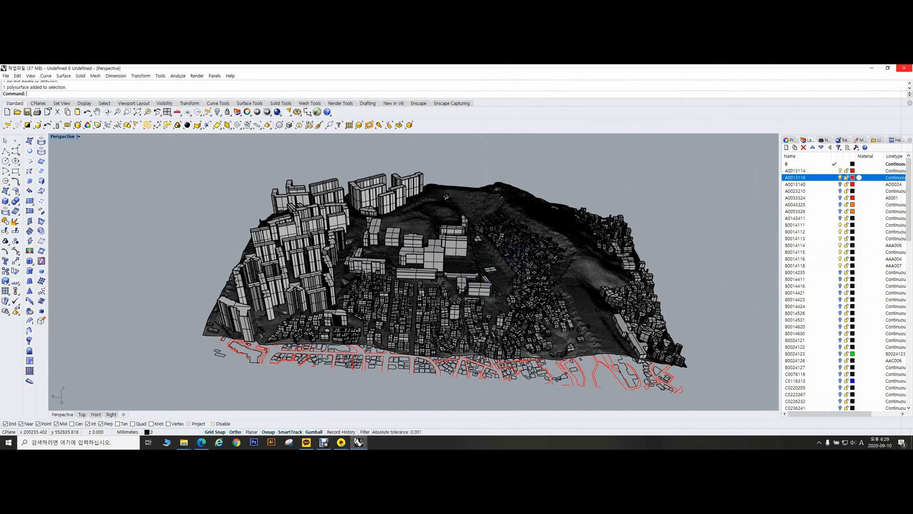
click(903, 68)
click(503, 286)
Step: Undo the terrain piece moves, the terrain split and the extrusion of the projected road curves
right_drag(506, 228, 520, 295)
scroll(491, 257, up, 5)
scroll(499, 233, down, 5)
scroll(504, 233, up, 5)
scroll(535, 264, down, 6)
scroll(523, 260, up, 5)
key(ctrl+z)
key(ctrl+z)
scroll(488, 260, down, 3)
right_drag(648, 261, 527, 273)
scroll(583, 257, up, 5)
right_drag(632, 244, 515, 241)
scroll(515, 242, up, 5)
key(ctrl+z)
key(ctrl+z)
scroll(515, 241, down, 6)
right_drag(526, 273, 509, 276)
click(509, 276)
scroll(496, 246, up, 3)
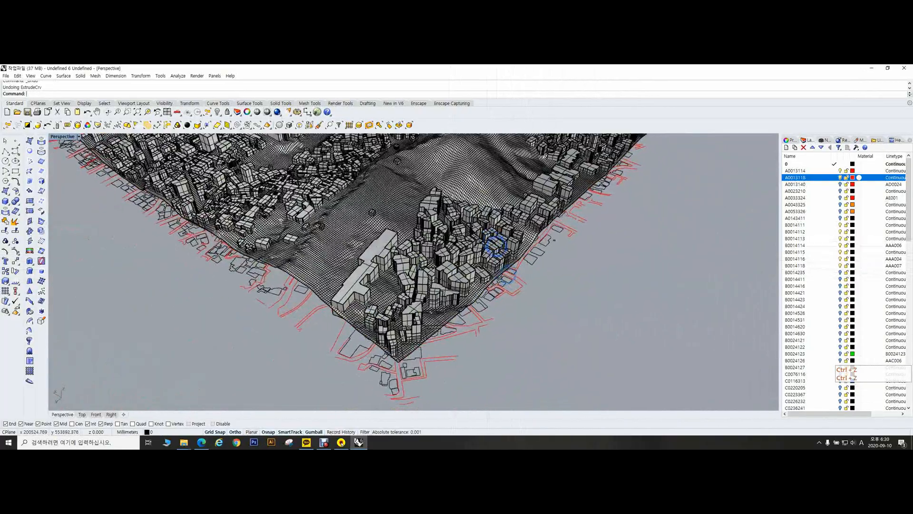